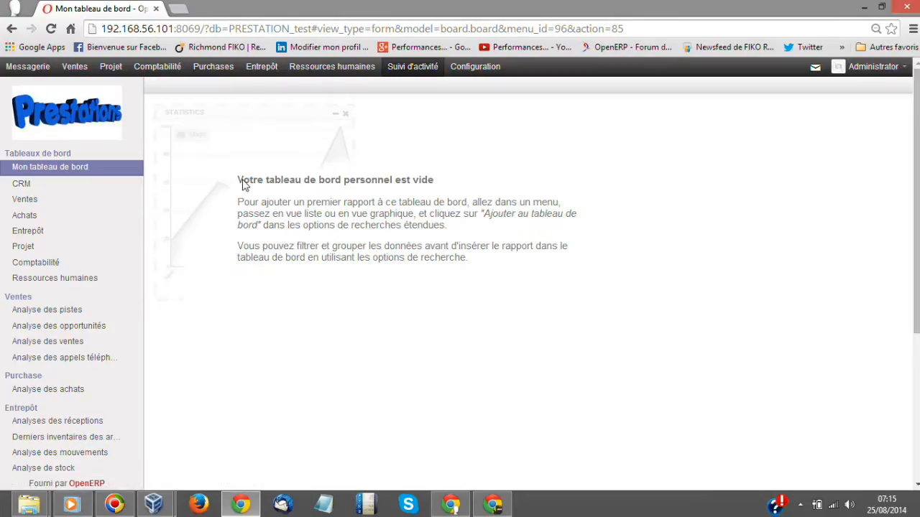
# - Read the instructions on the empty personal dashboard and look through the CRM dashboard
pyautogui.moveTo(237, 180); pyautogui.dragTo(508, 260)
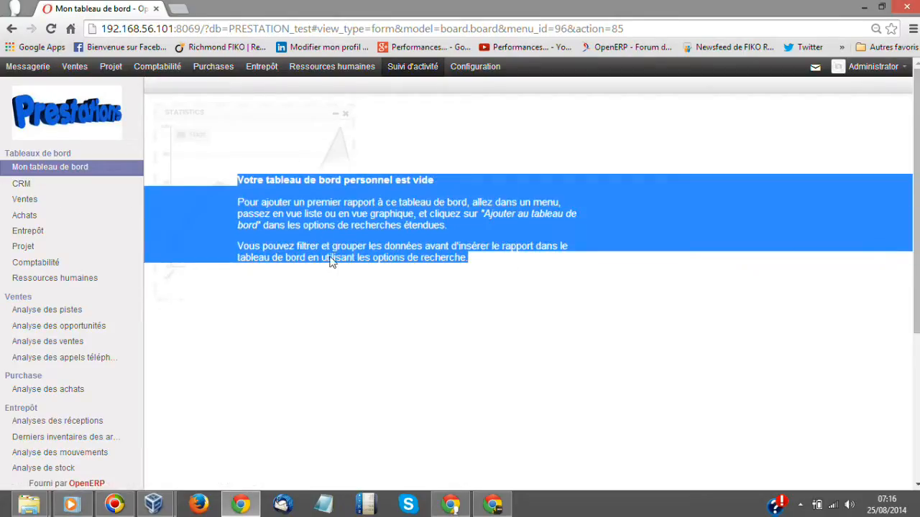
pyautogui.click(330, 194)
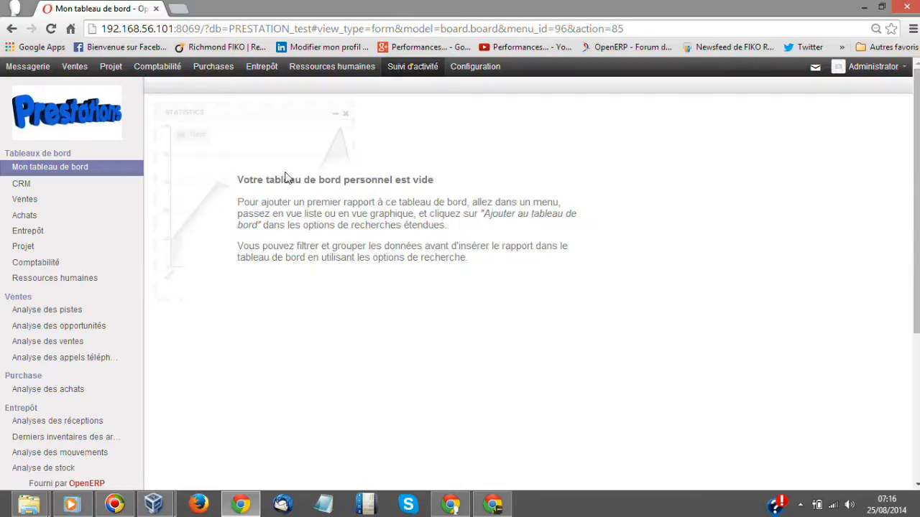
pyautogui.click(22, 184)
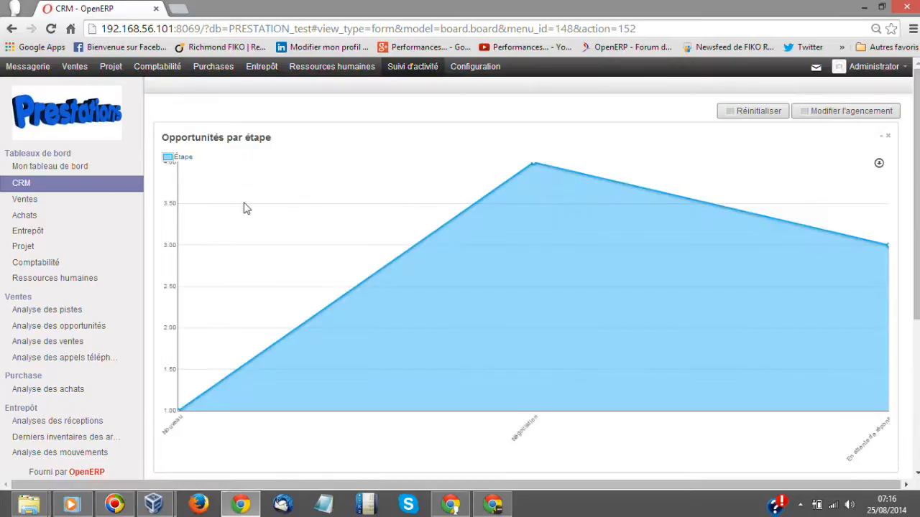
pyautogui.scroll(-4, 246, 205)
pyautogui.scroll(4, 287, 201)
# - Look through the Ventes, Achats and Entrepôt dashboards, including the panels further down the Entrepôt page
pyautogui.click(32, 199)
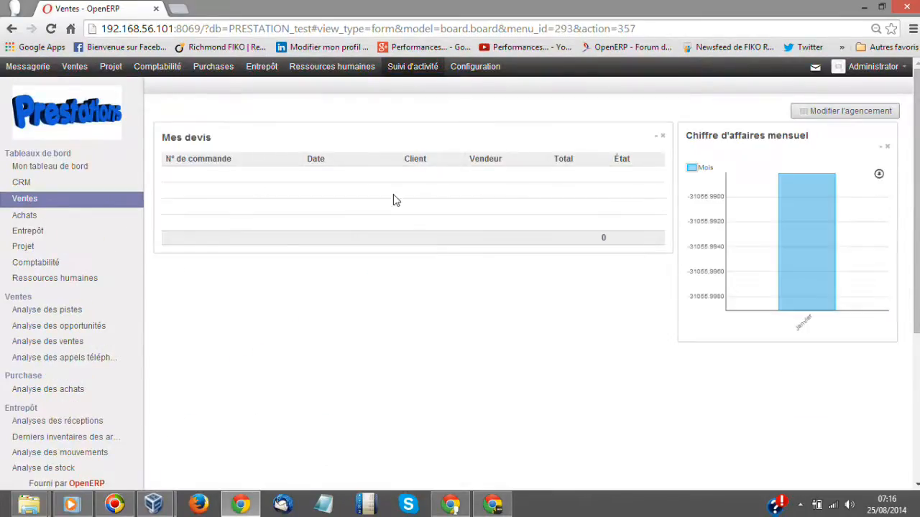
pyautogui.click(35, 214)
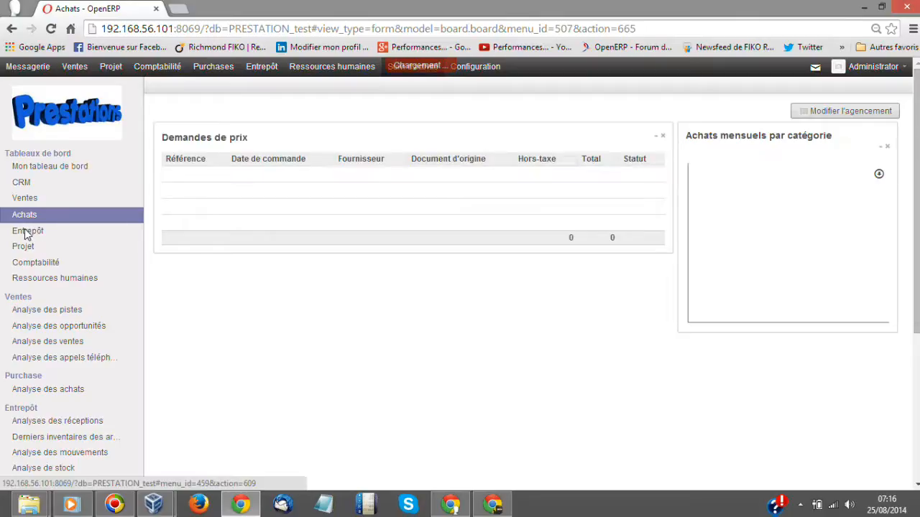
pyautogui.click(39, 231)
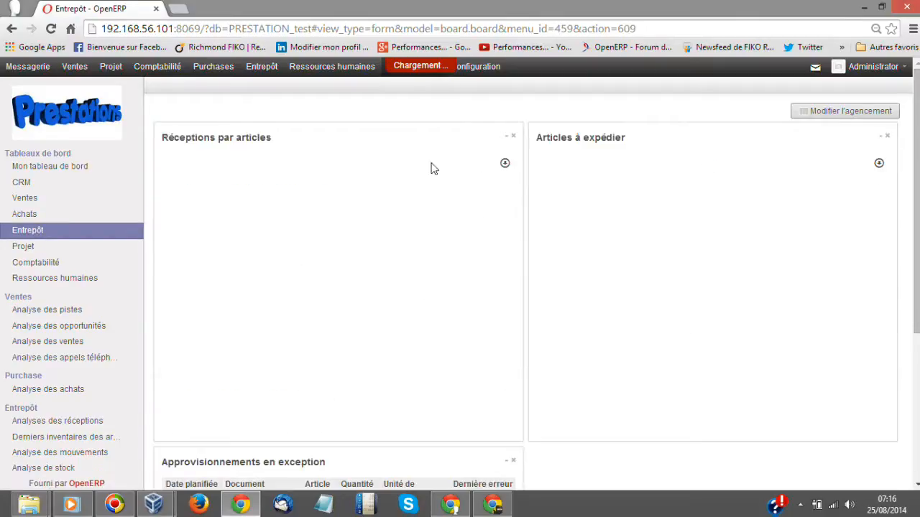
pyautogui.scroll(-4, 468, 191)
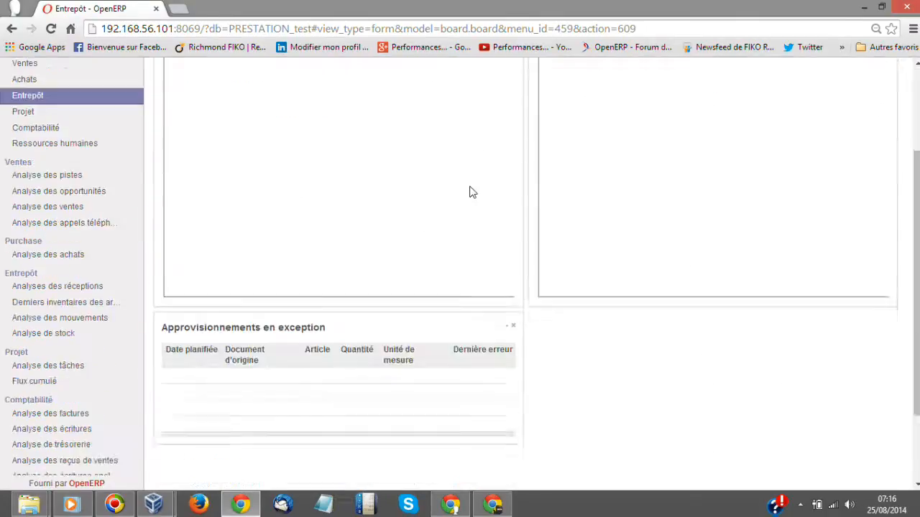
pyautogui.scroll(4, 443, 190)
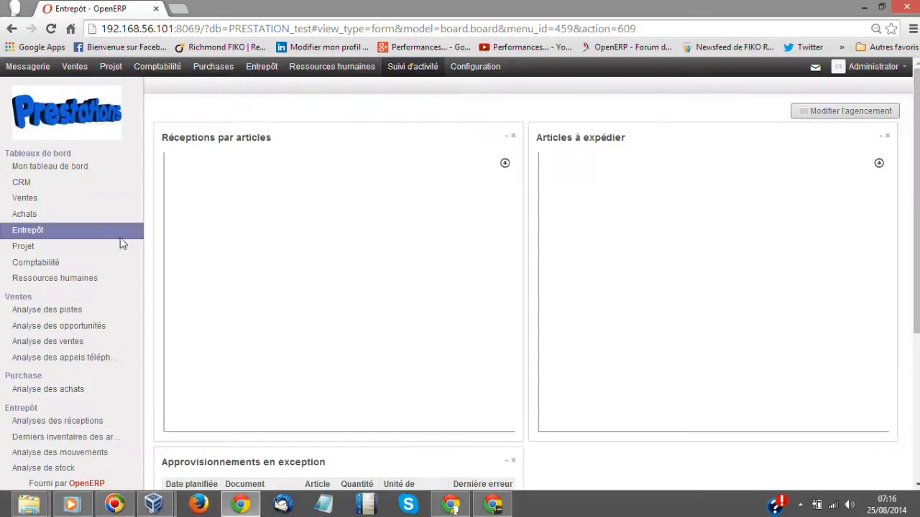
# - View the Projet dashboard and examine the company analysis on the Comptabilité dashboard
pyautogui.click(21, 246)
pyautogui.click(31, 263)
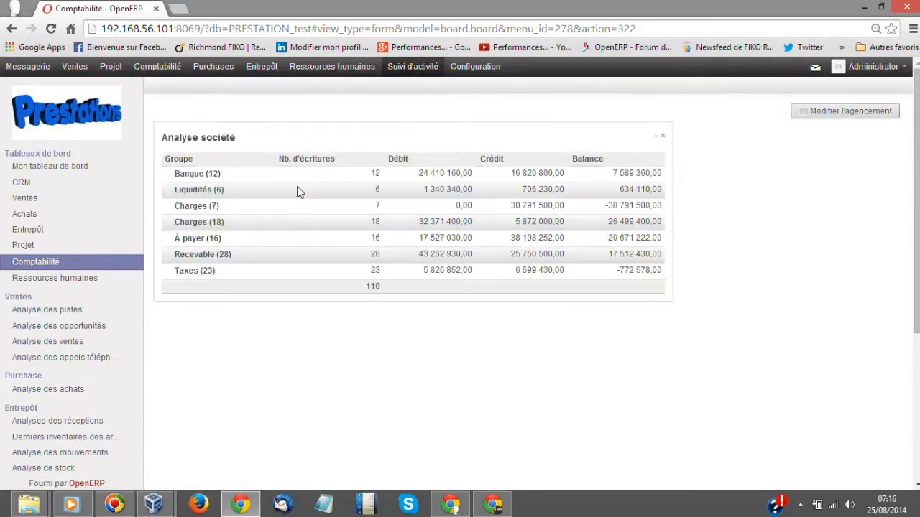
pyautogui.scroll(-2, 304, 267)
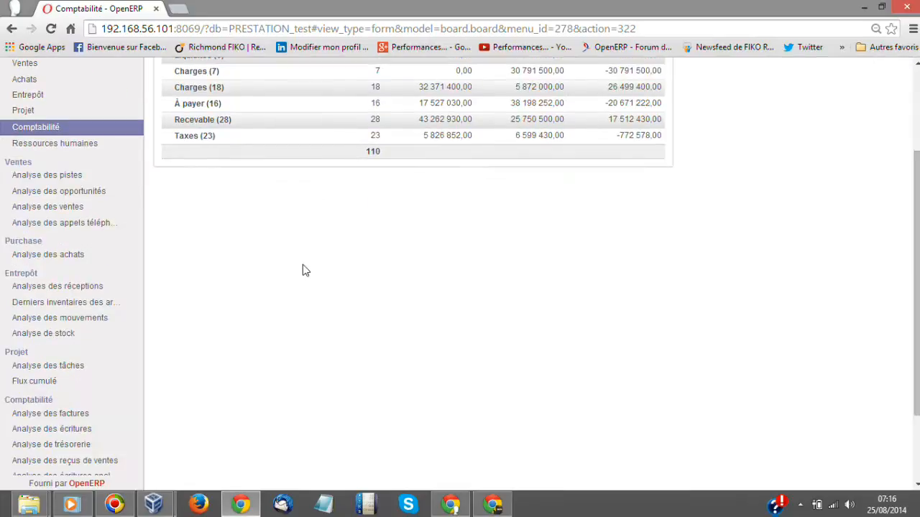
pyautogui.scroll(3, 304, 268)
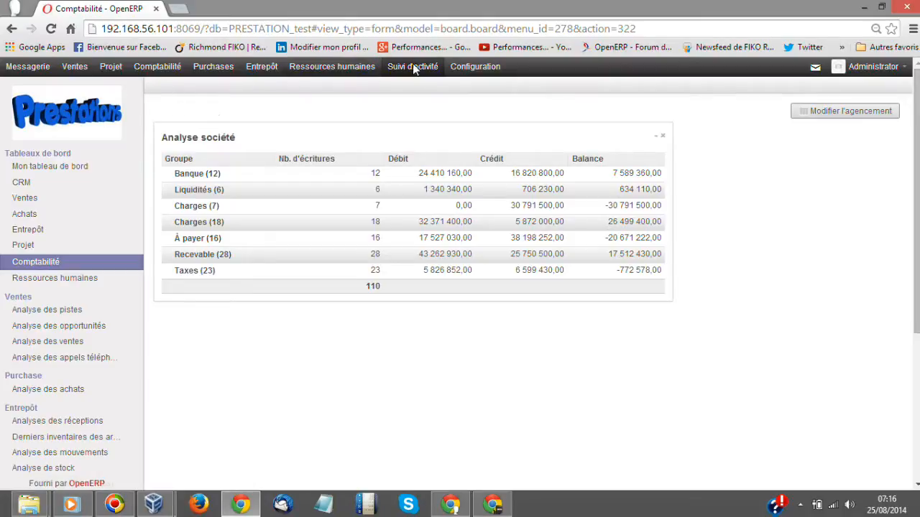
# - Show the sales clients as a list, revisiting the personal dashboard in between
pyautogui.click(75, 66)
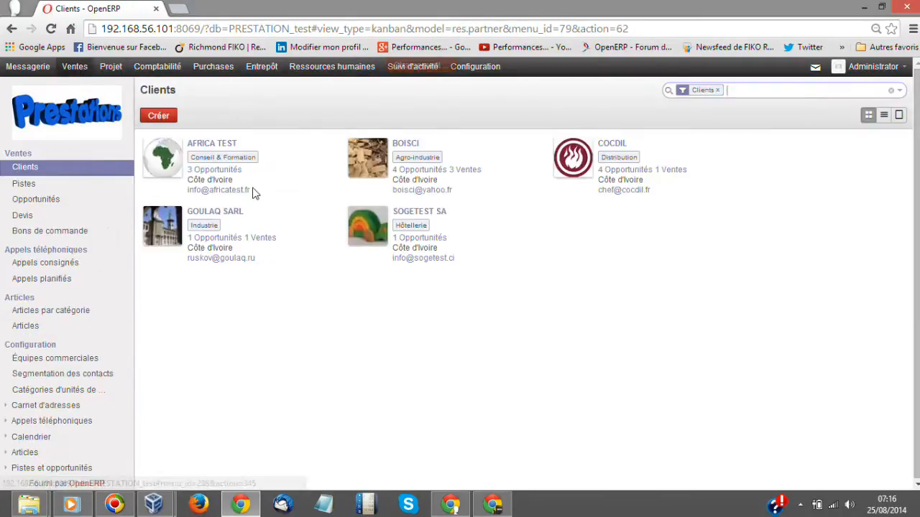
pyautogui.click(883, 115)
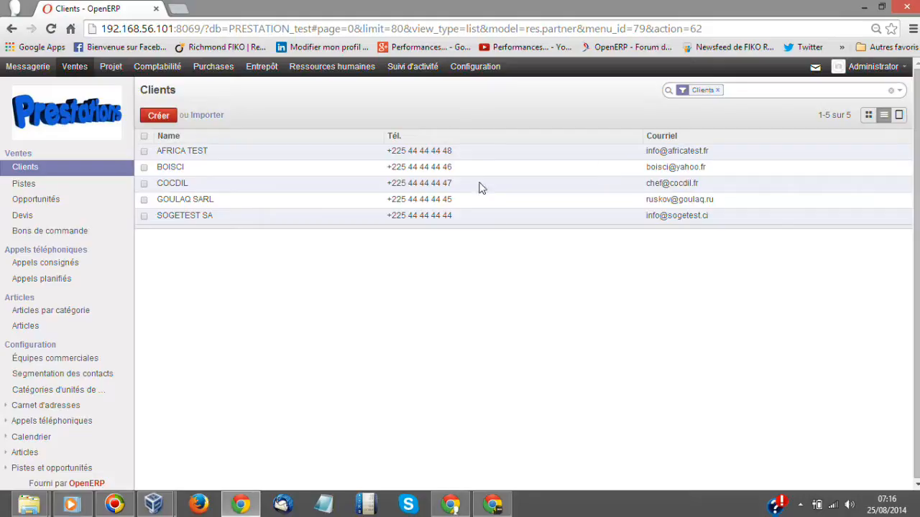
pyautogui.click(413, 68)
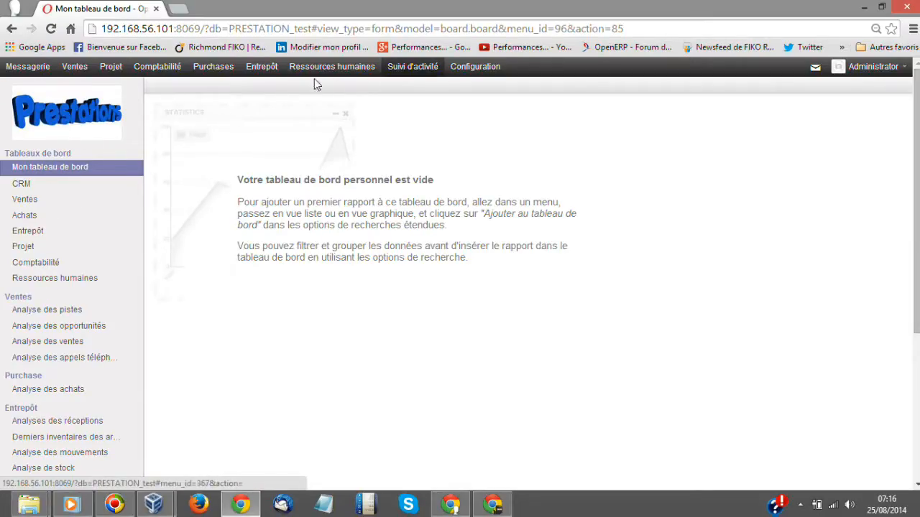
pyautogui.click(74, 67)
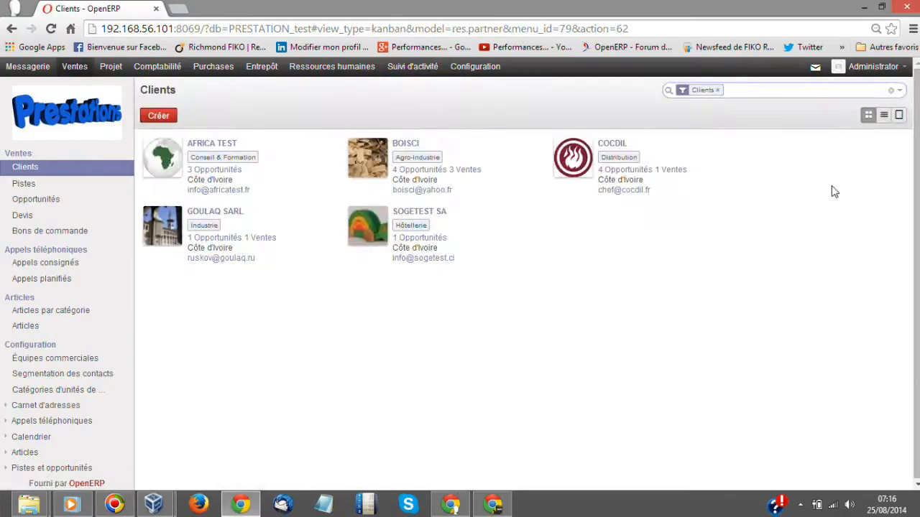
pyautogui.click(883, 115)
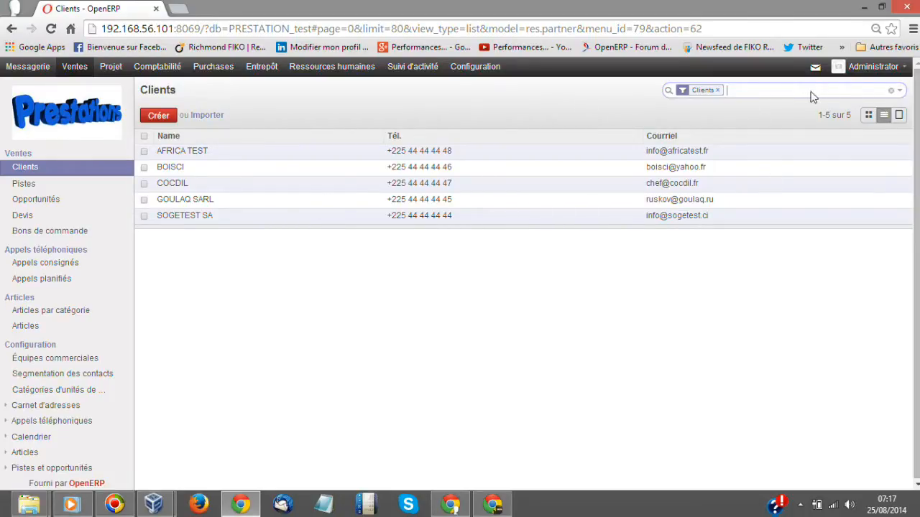
# - Remove the Clients filter and examine which dashboards the list can be added to, without adding it
pyautogui.press('BackSpace')
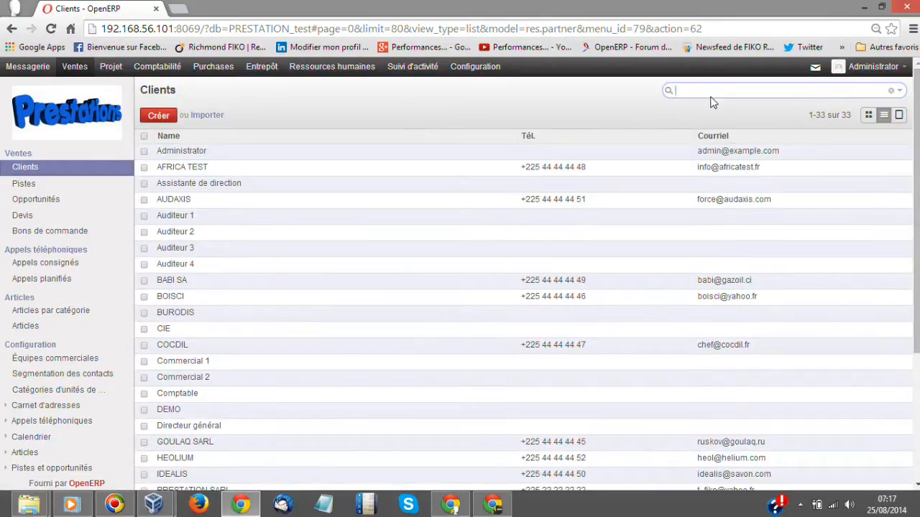
pyautogui.click(898, 90)
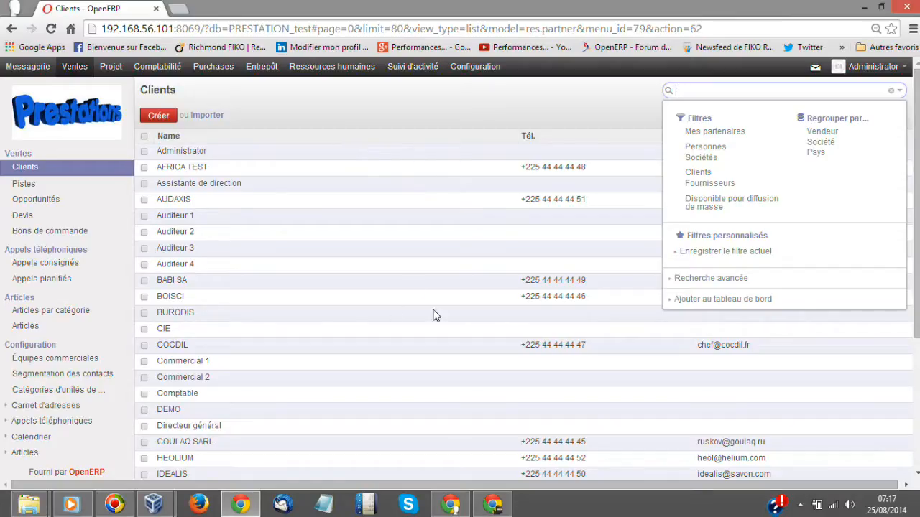
pyautogui.click(672, 299)
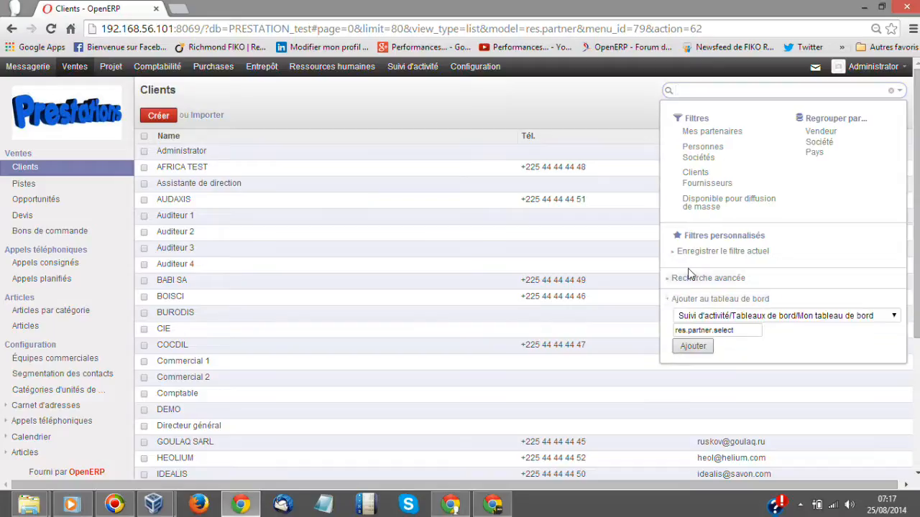
pyautogui.click(891, 316)
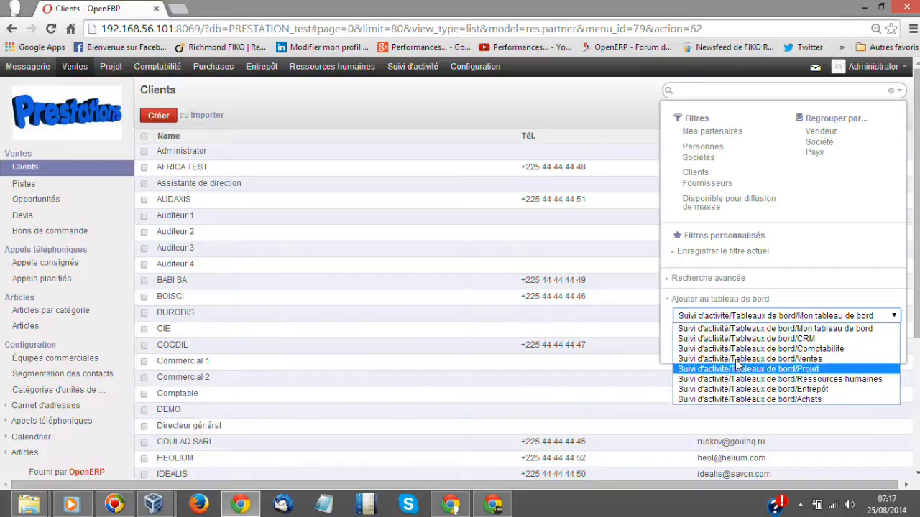
pyautogui.click(448, 115)
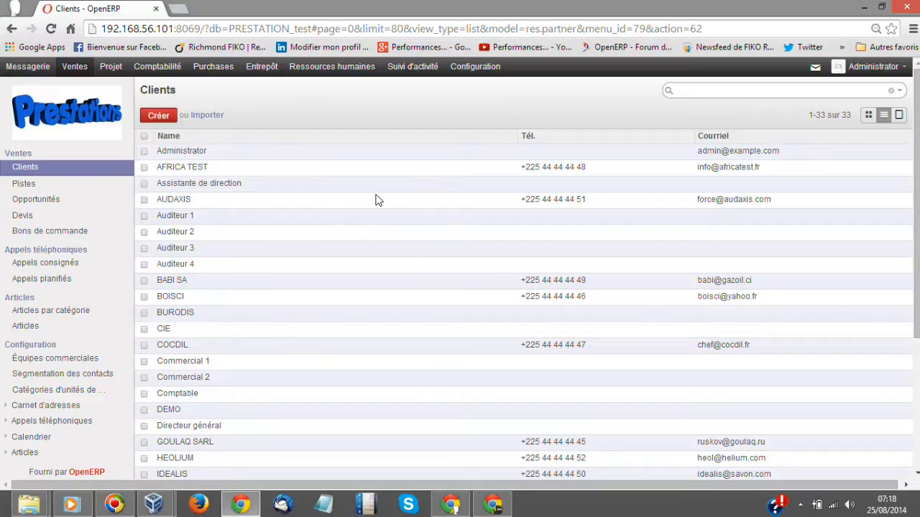
# - Show the sales opportunities as a list and open their advanced search options
pyautogui.click(35, 200)
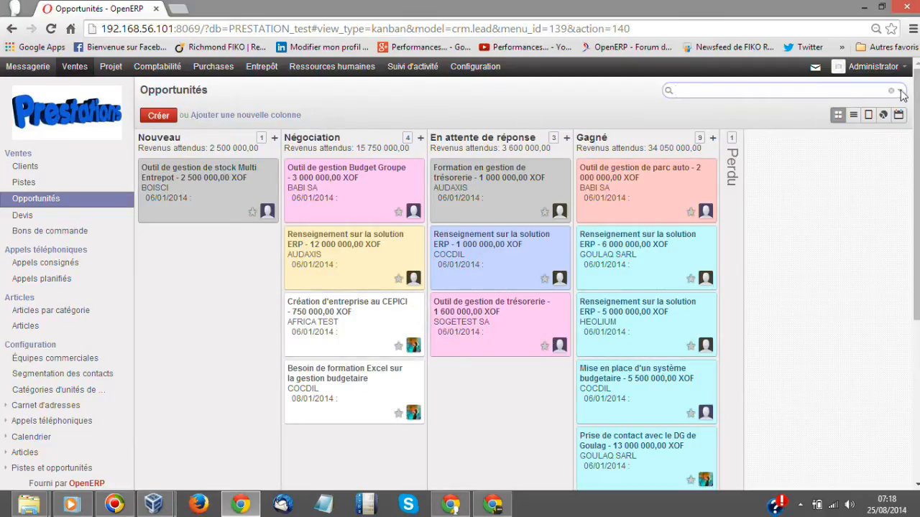
pyautogui.click(899, 92)
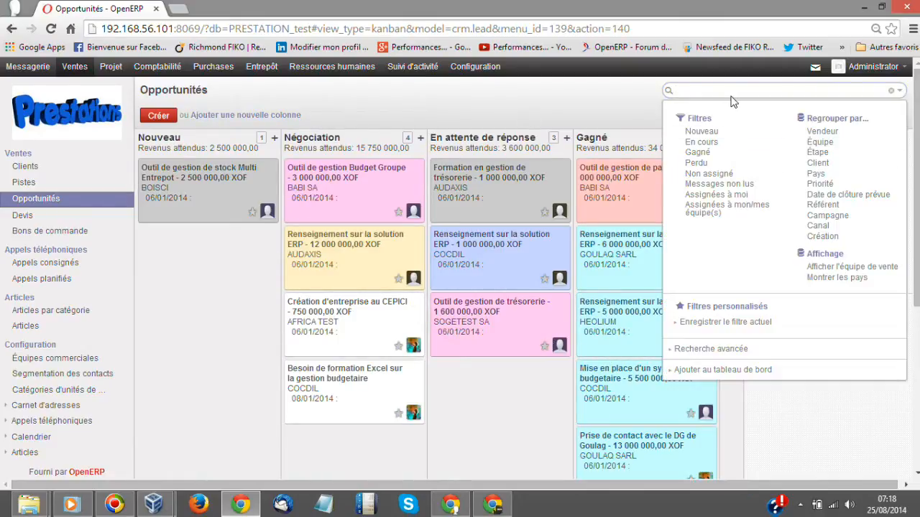
pyautogui.click(610, 97)
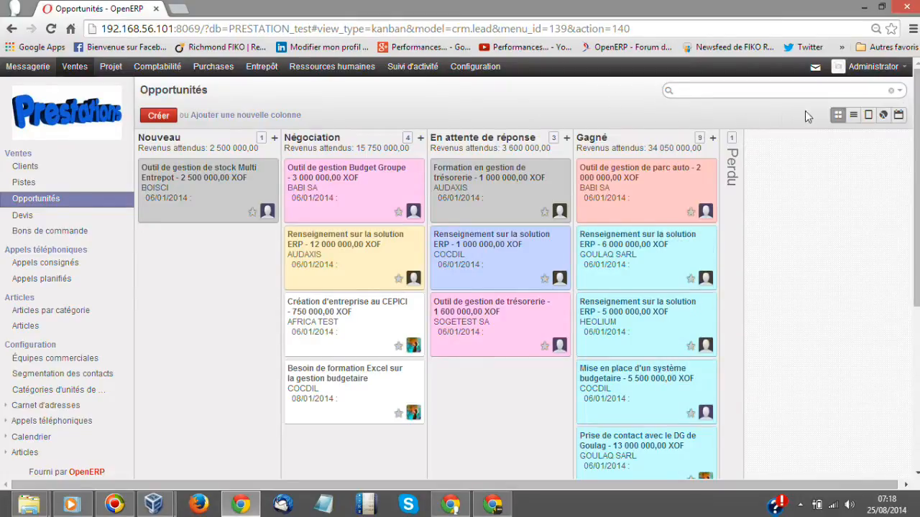
pyautogui.click(854, 116)
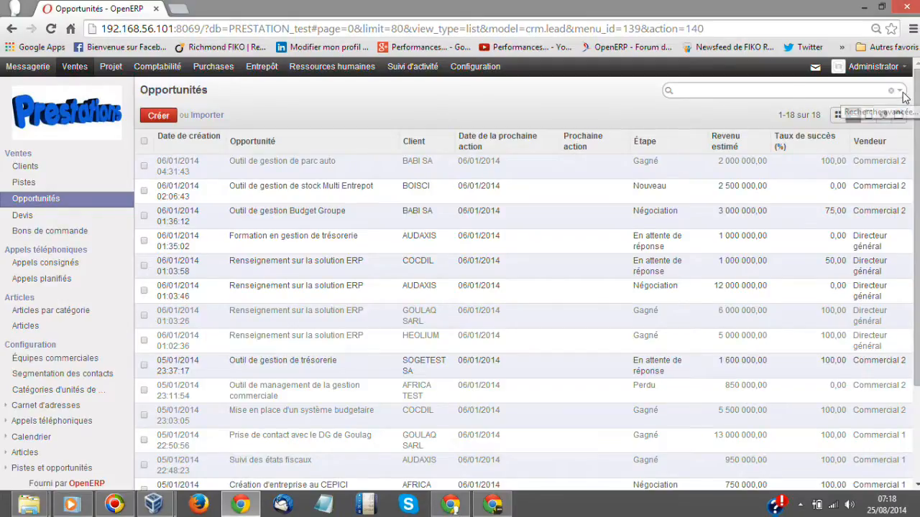
pyautogui.click(901, 91)
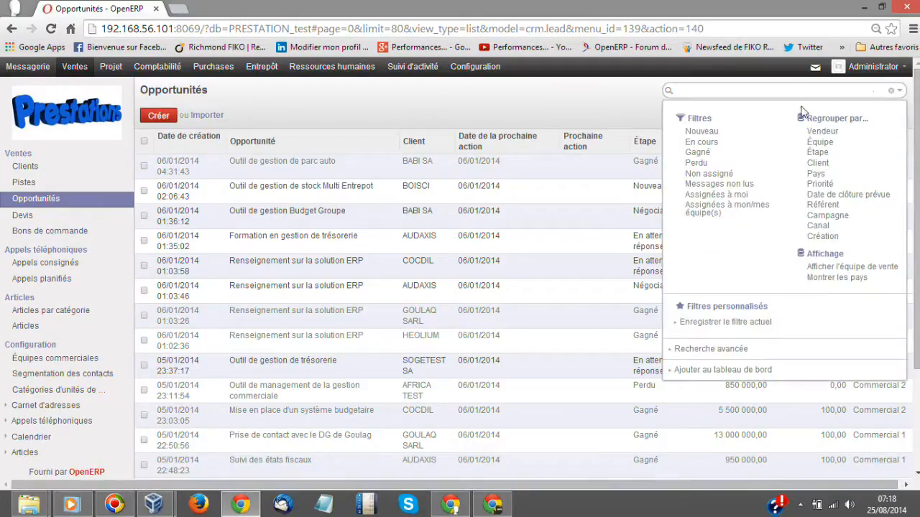
pyautogui.click(828, 152)
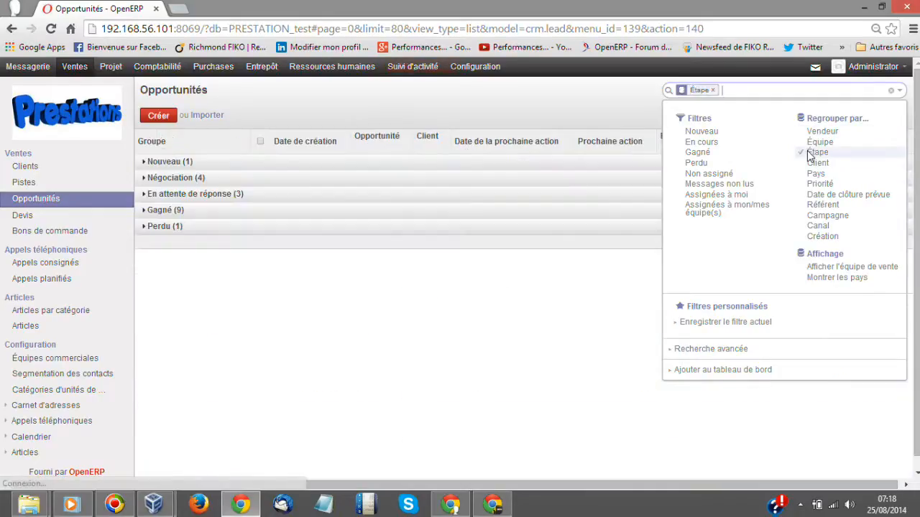
pyautogui.click(822, 131)
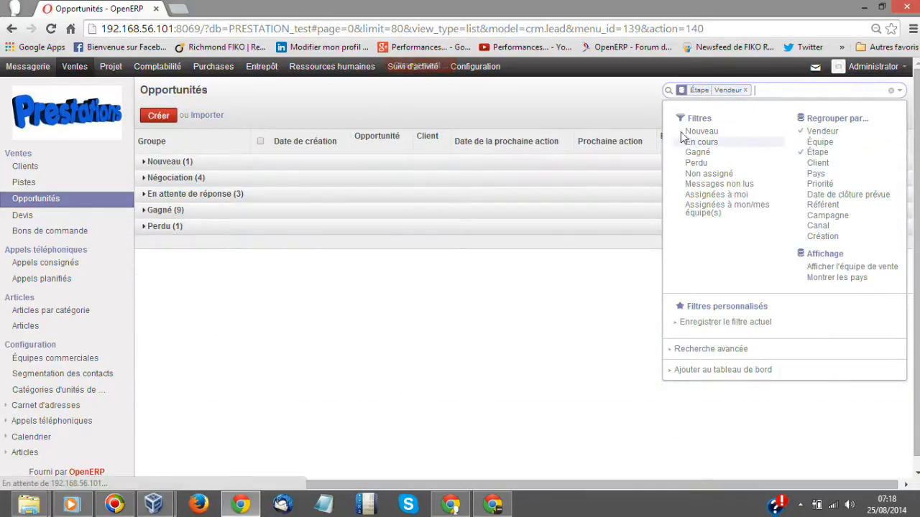
pyautogui.click(822, 131)
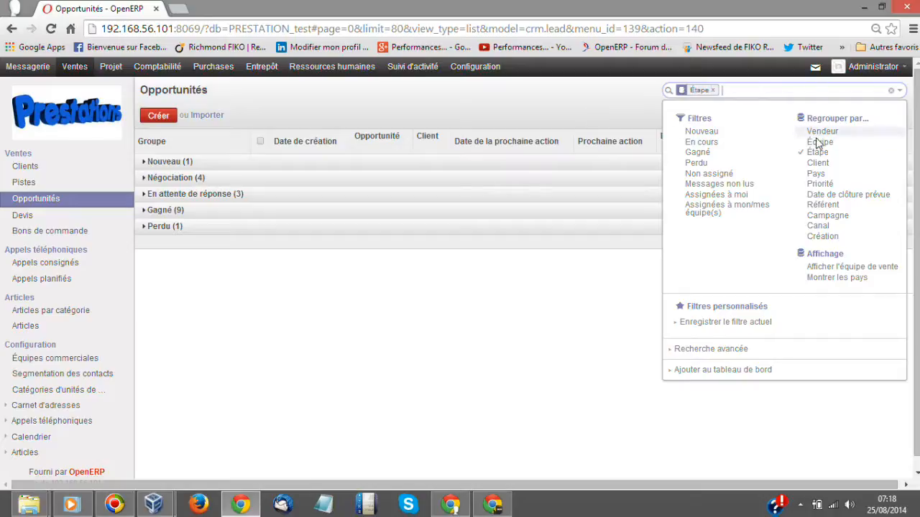
pyautogui.click(817, 152)
# - Group the opportunities by Vendeur first and by Étape within each salesperson
pyautogui.click(819, 132)
pyautogui.click(817, 152)
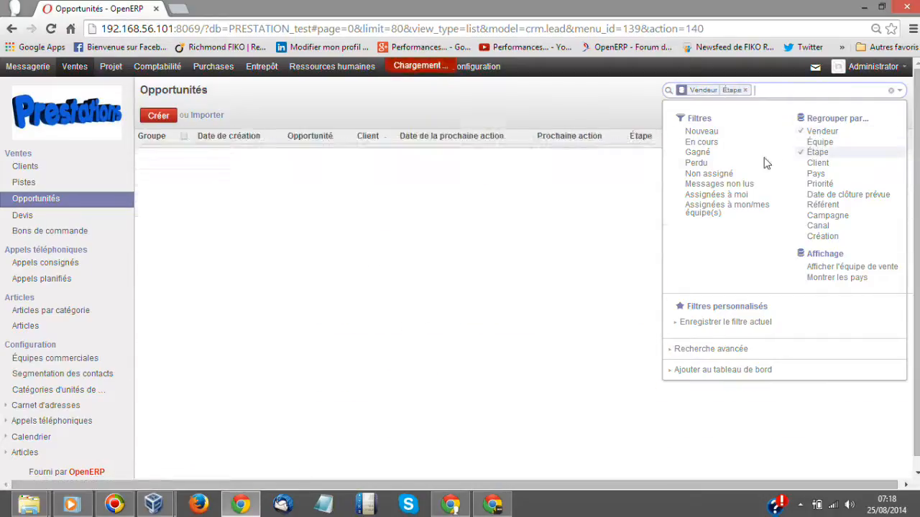
pyautogui.click(193, 272)
# - Examine the Directeur général group's opportunities under Négociation, En attente de réponse and Gagné, and collapse the group again
pyautogui.click(143, 163)
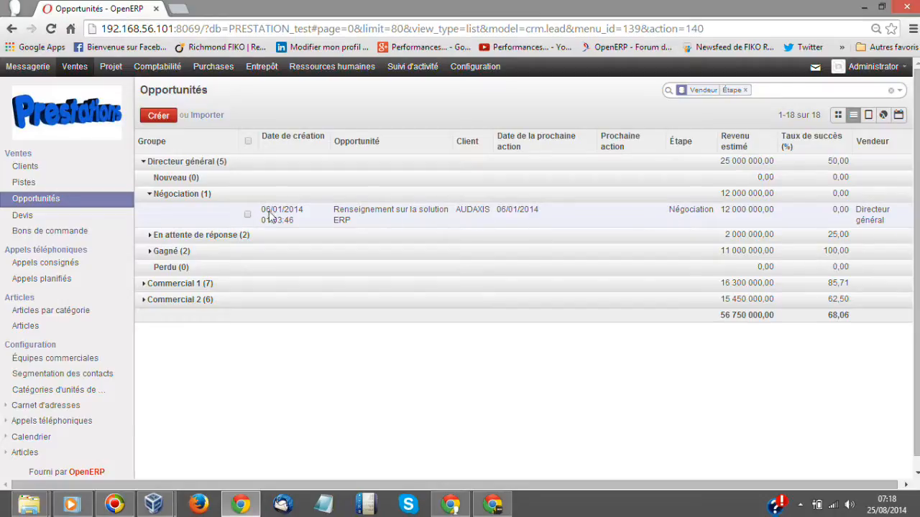
pyautogui.click(200, 235)
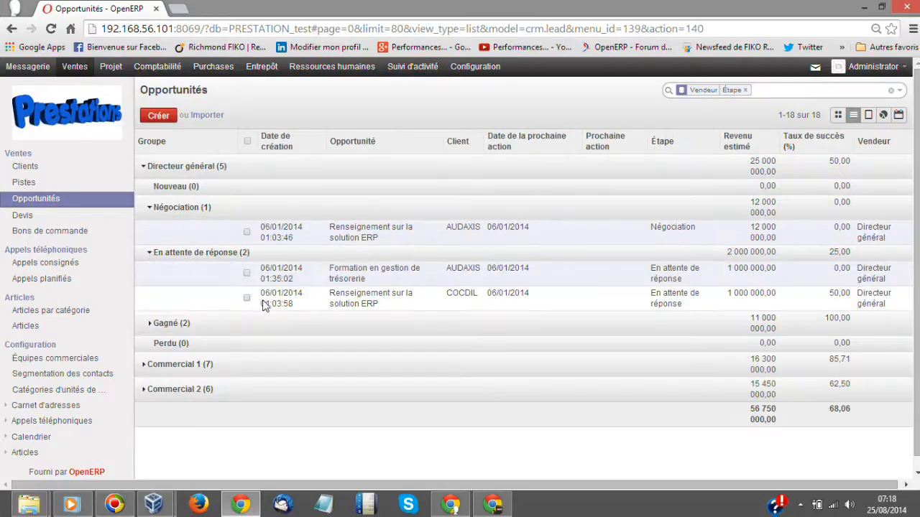
pyautogui.click(200, 325)
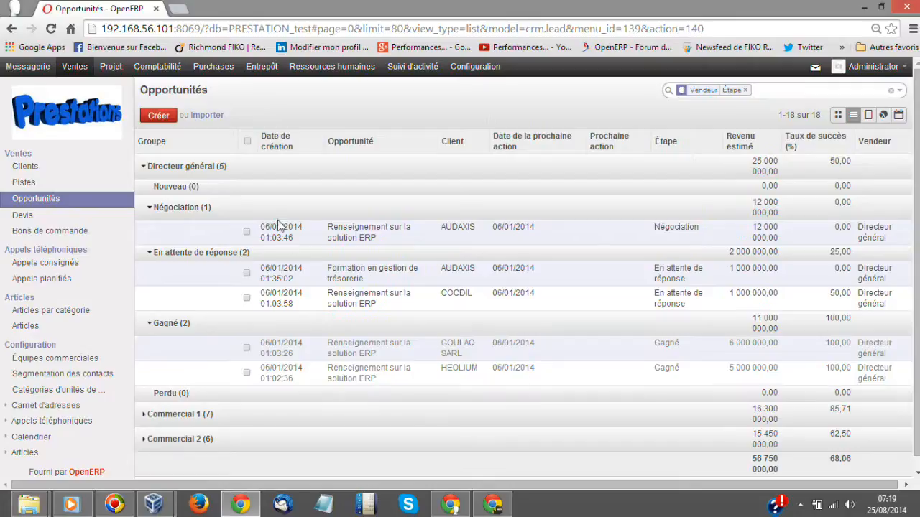
pyautogui.click(148, 166)
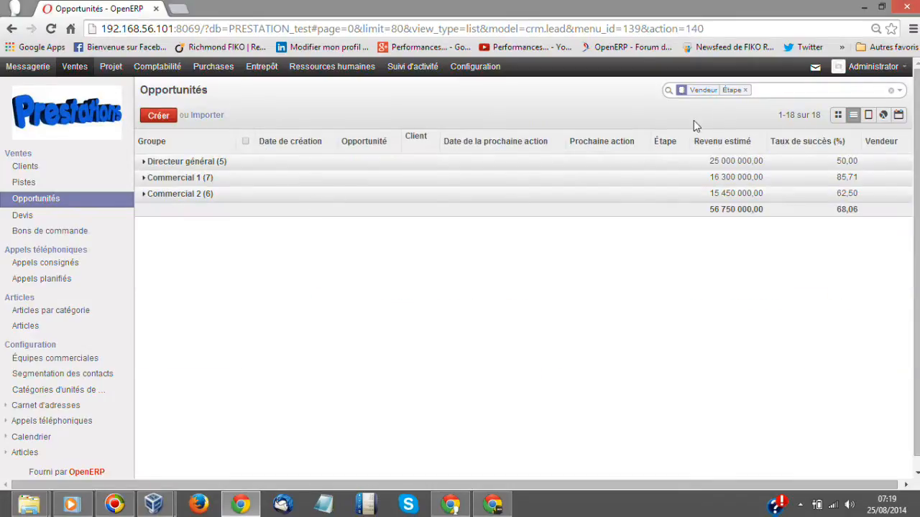
# - Add the grouped opportunities list to Suivi d'activité/Tableaux de bord/Mon tableau de bord under the name Vendeur/Opportunités
pyautogui.click(900, 92)
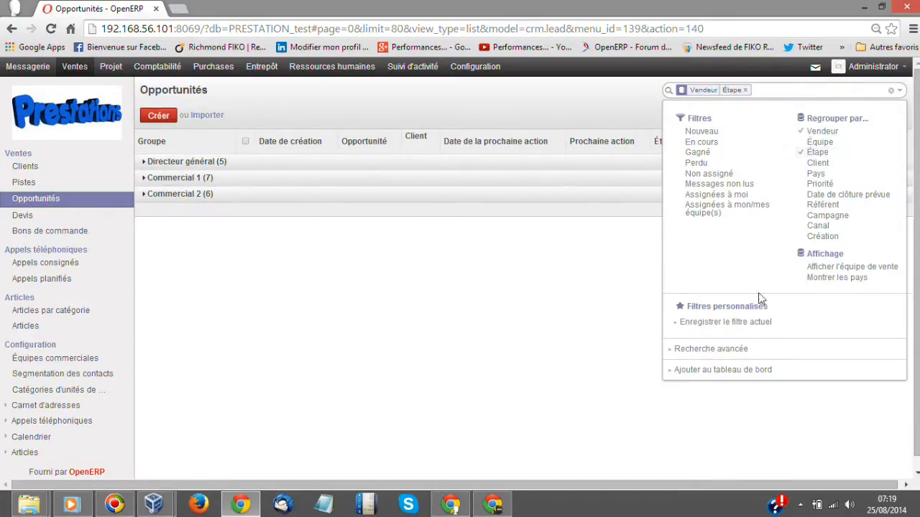
pyautogui.click(679, 372)
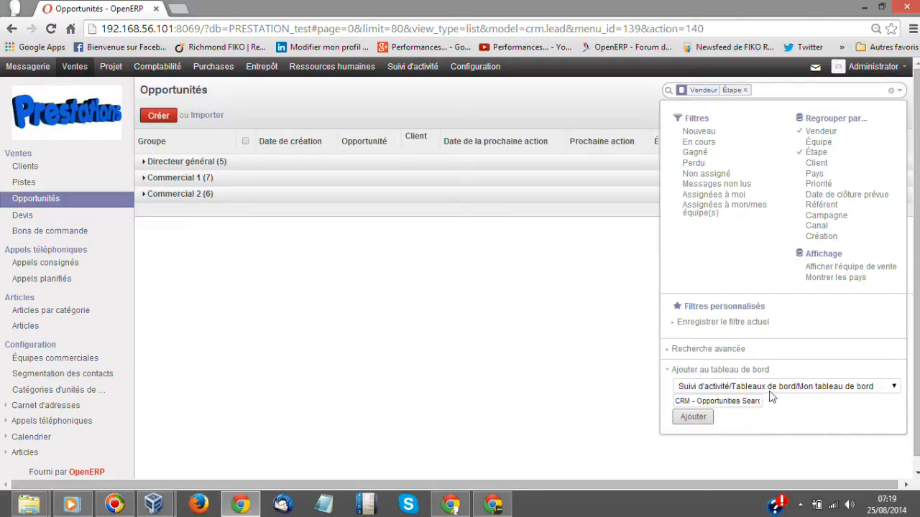
pyautogui.click(742, 402)
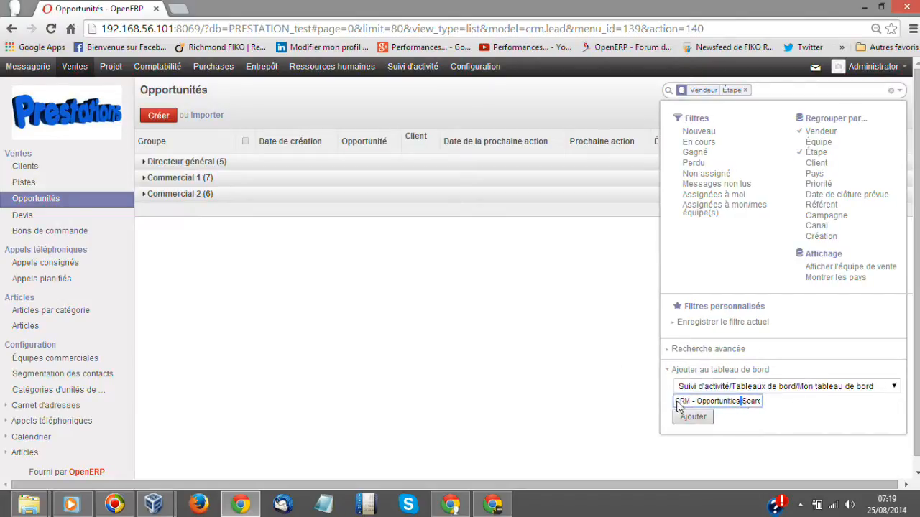
pyautogui.moveTo(678, 406); pyautogui.dragTo(797, 407)
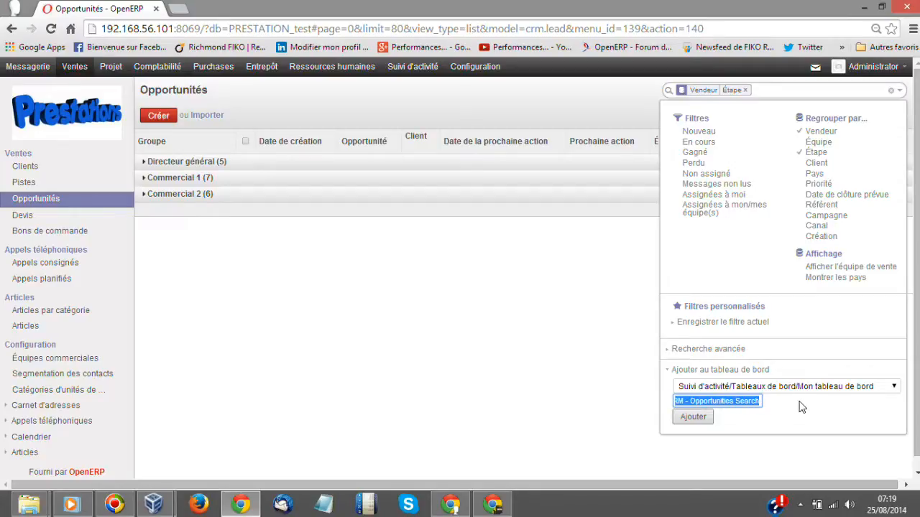
pyautogui.write('Vendeur/O')
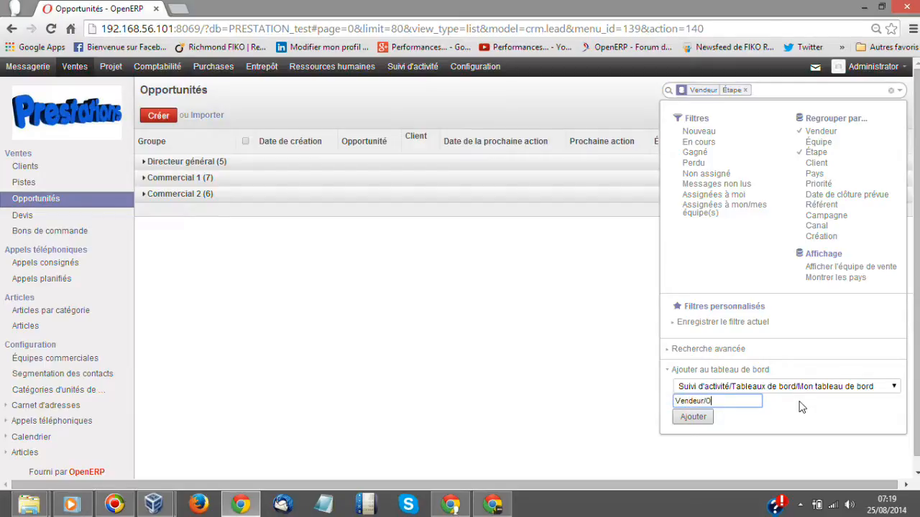
pyautogui.write('pportunités')
pyautogui.click(691, 417)
pyautogui.click(585, 329)
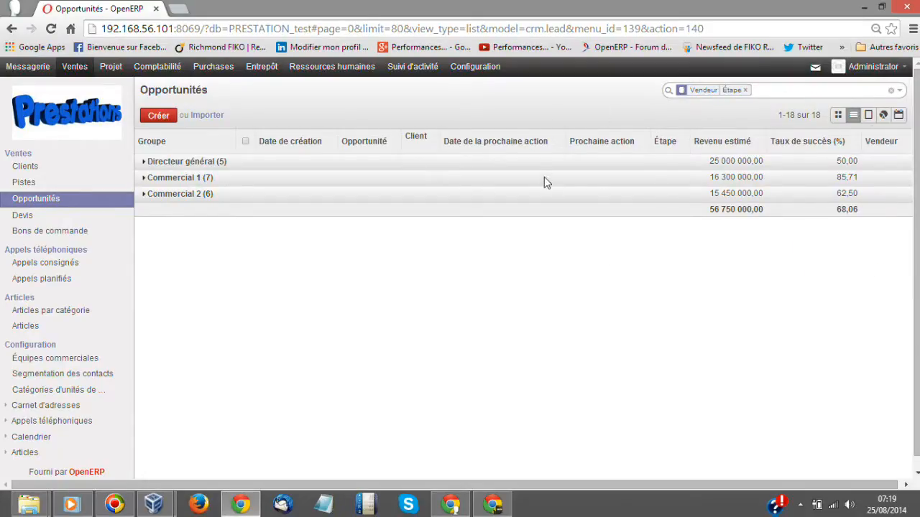
# - Show the grouped opportunities as a graph and add it to Mon tableau de bord as Graphe Vendeur/Opportunités
pyautogui.click(884, 115)
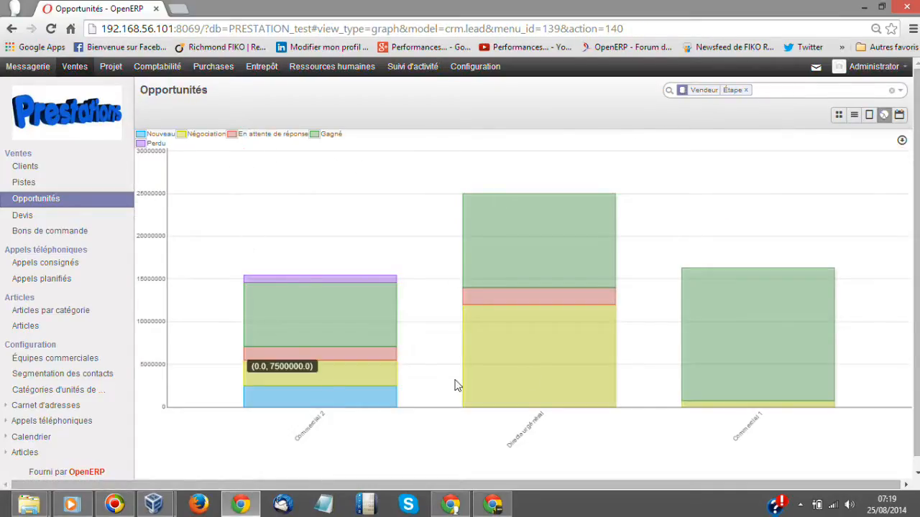
pyautogui.click(901, 92)
pyautogui.click(705, 369)
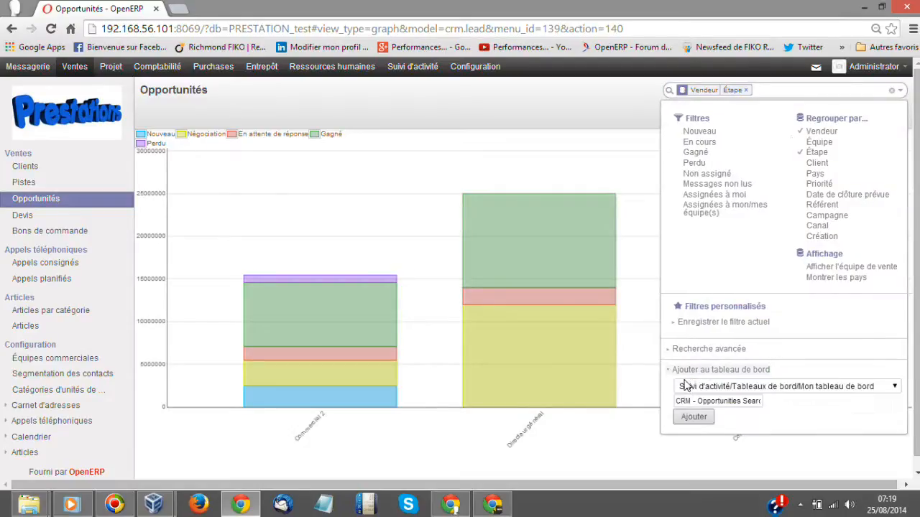
pyautogui.click(710, 402)
pyautogui.tripleClick(710, 403)
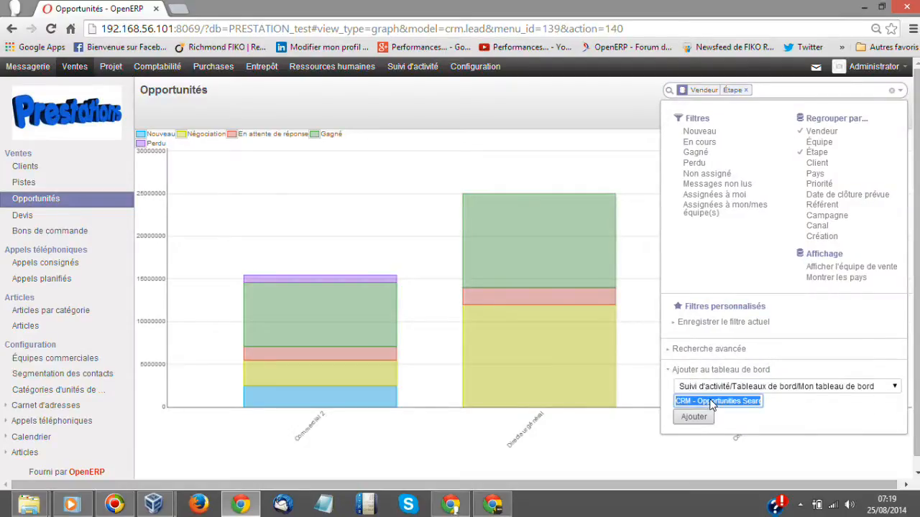
pyautogui.write('G')
pyautogui.write('raphe Vendeur/Opportunités')
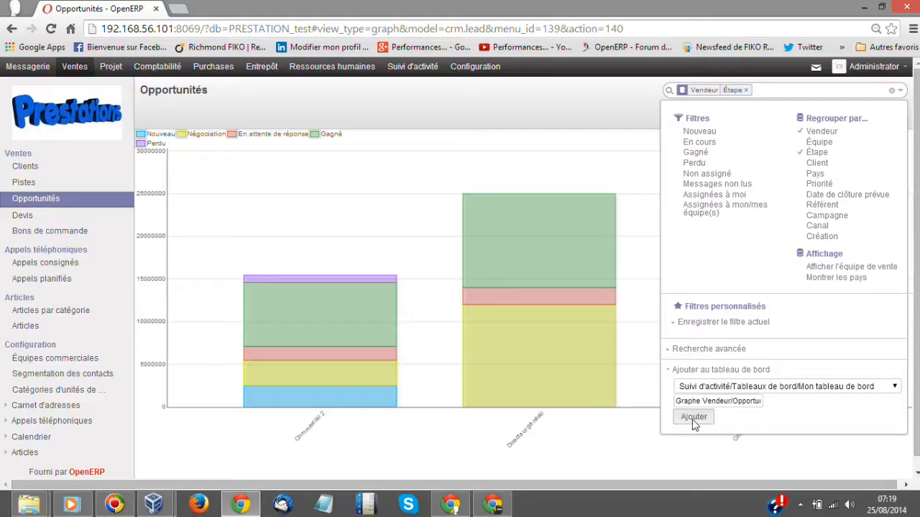
pyautogui.click(692, 416)
pyautogui.click(442, 107)
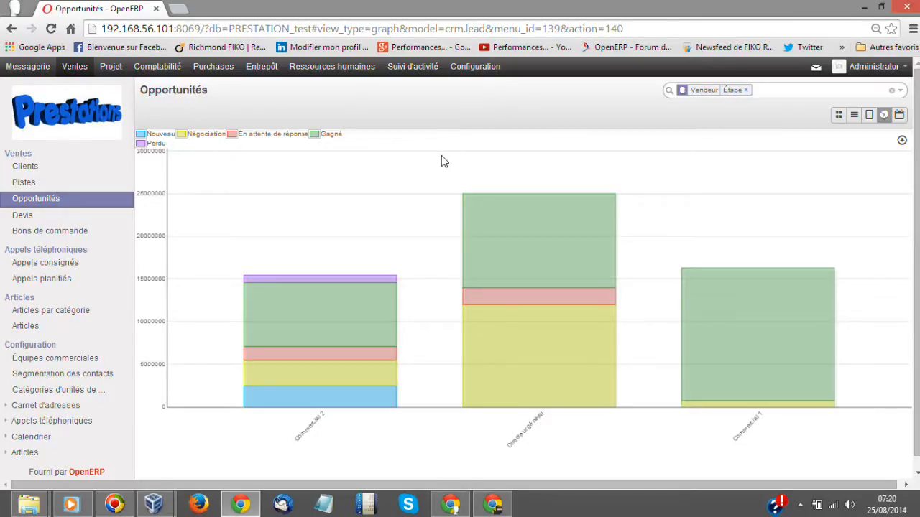
# - Open the quotations list (Devis) and group it by Vendeur first and by État within each salesperson
pyautogui.click(23, 216)
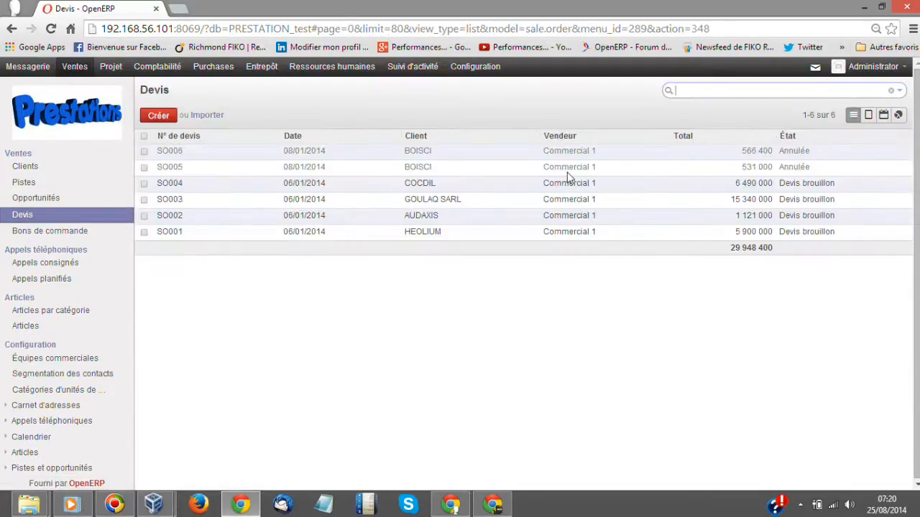
pyautogui.click(900, 92)
pyautogui.click(821, 145)
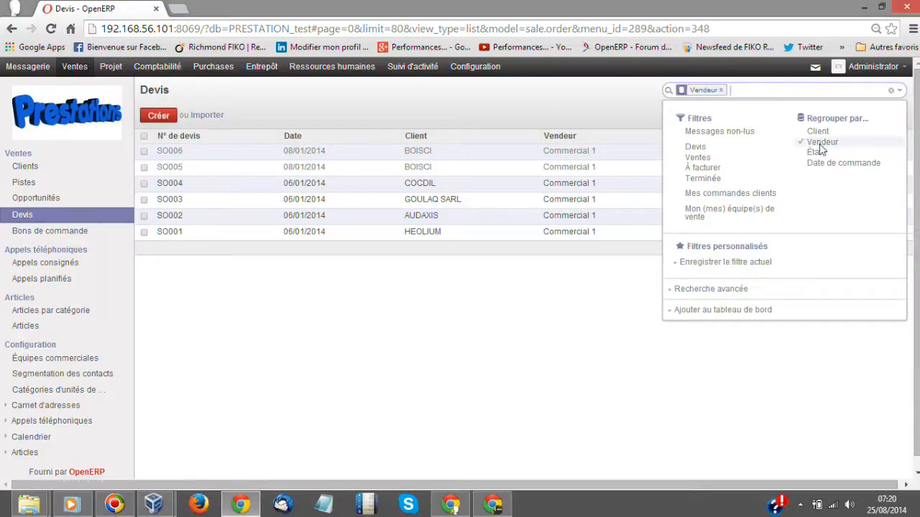
pyautogui.click(246, 146)
pyautogui.click(177, 154)
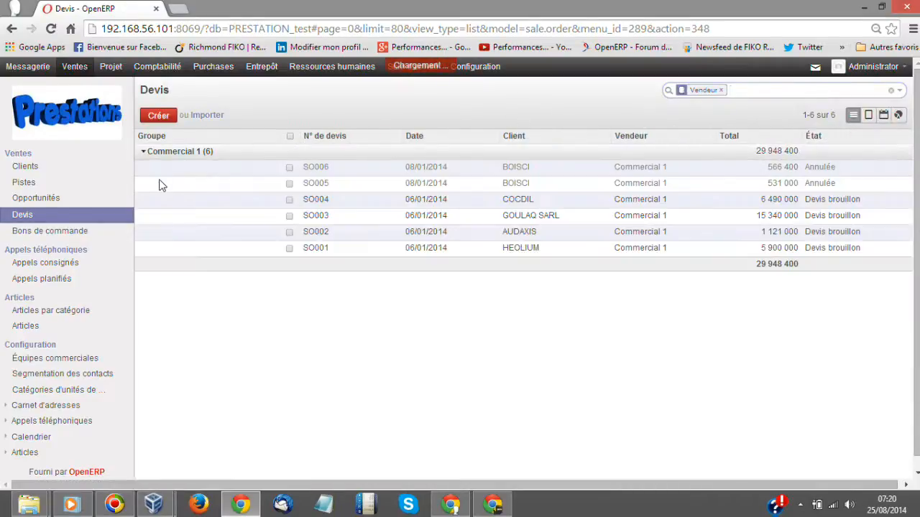
pyautogui.click(234, 152)
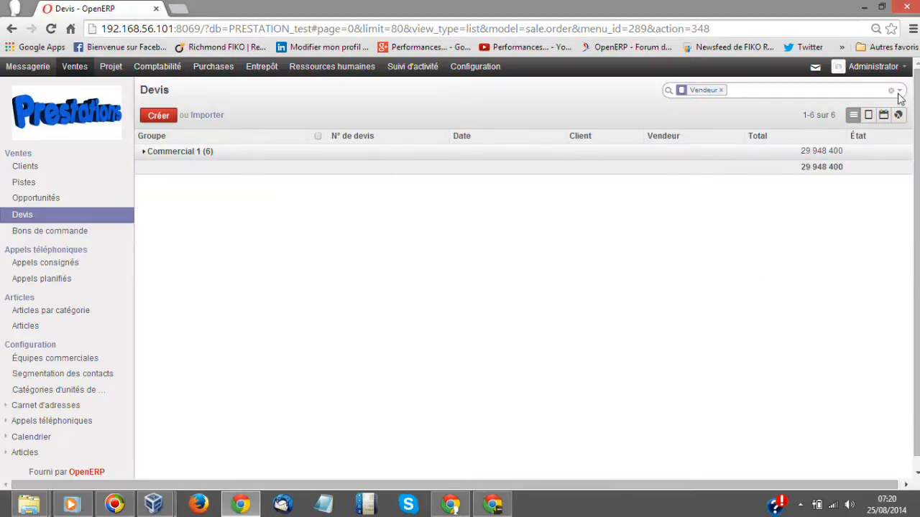
pyautogui.click(899, 92)
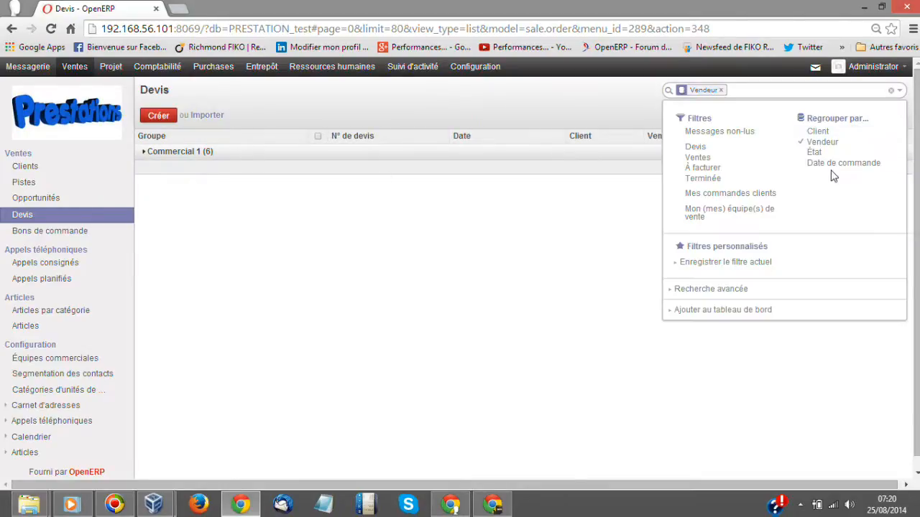
pyautogui.click(812, 152)
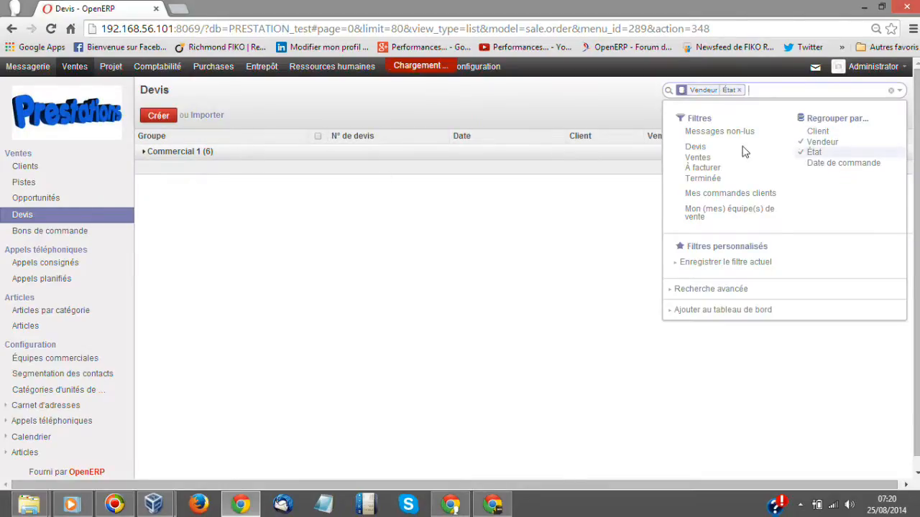
# - Expand Commercial 1 and examine the quotations under Annulée and Devis brouillon, collapsing both states again
pyautogui.click(219, 151)
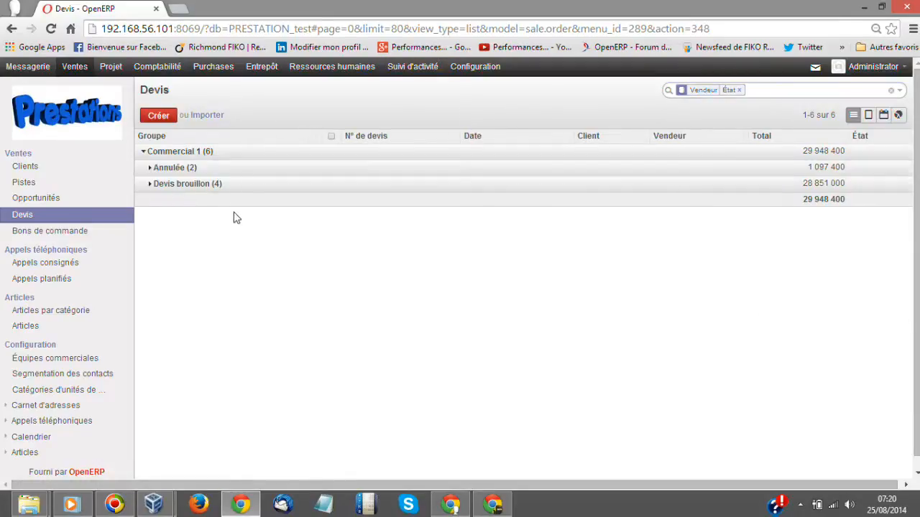
pyautogui.click(411, 185)
pyautogui.click(215, 172)
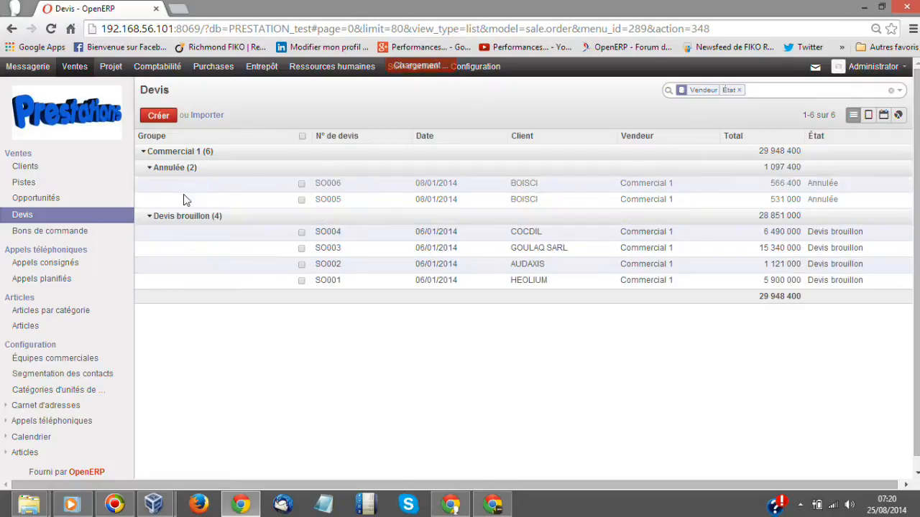
pyautogui.click(185, 217)
pyautogui.click(183, 167)
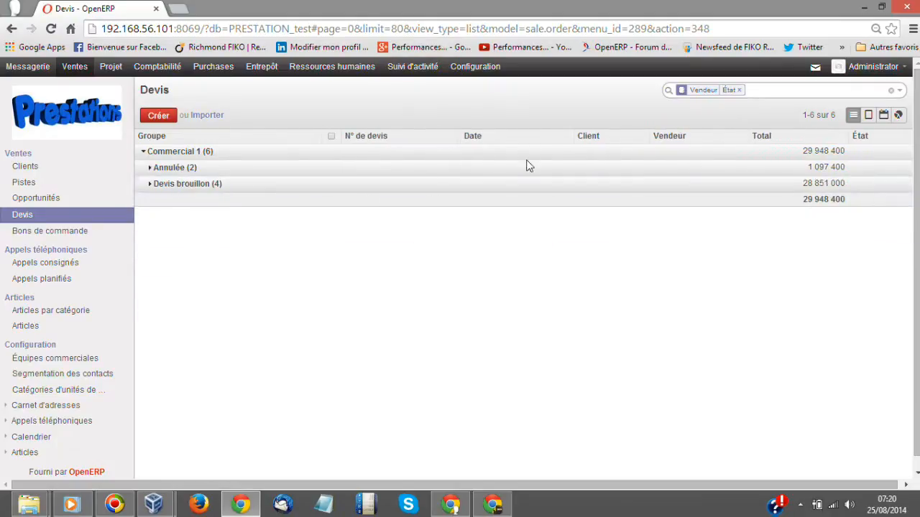
# - Add the grouped quotations list to Mon tableau de bord under the name Vendeur/Devis
pyautogui.click(899, 90)
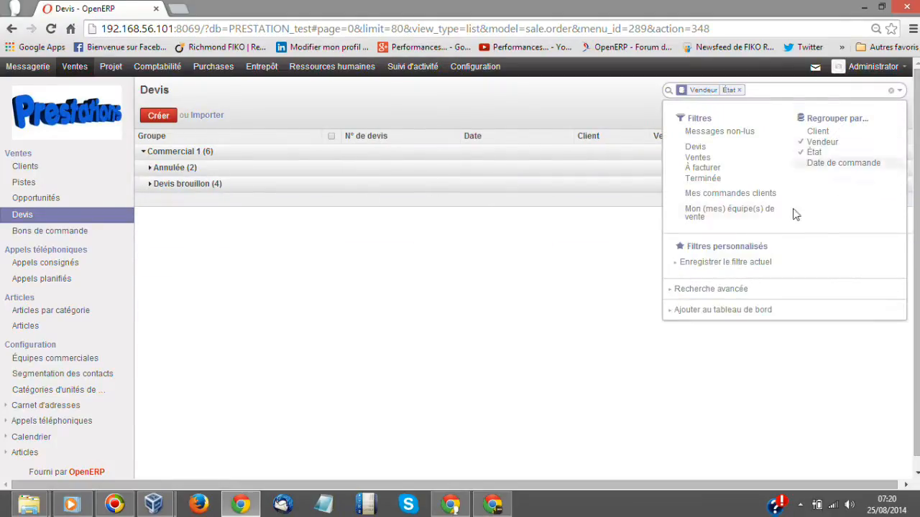
pyautogui.click(676, 310)
pyautogui.moveTo(749, 344); pyautogui.dragTo(622, 359)
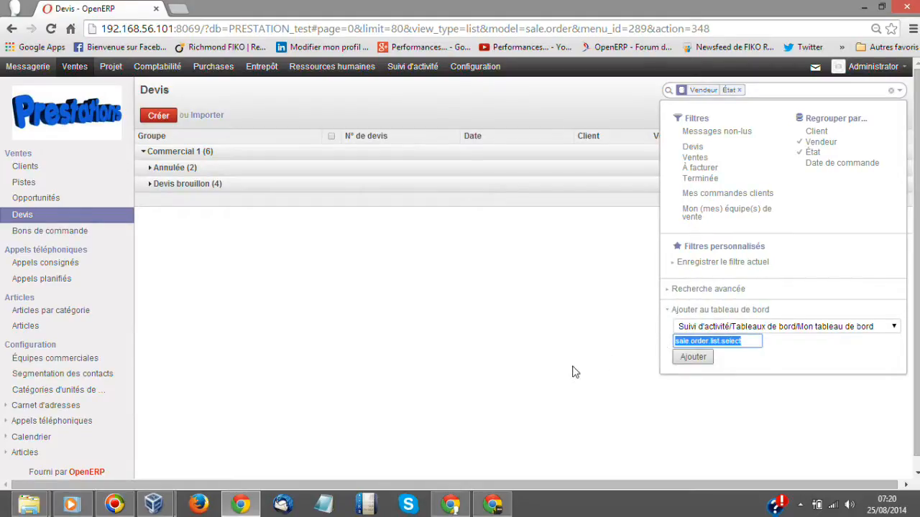
pyautogui.write('D')
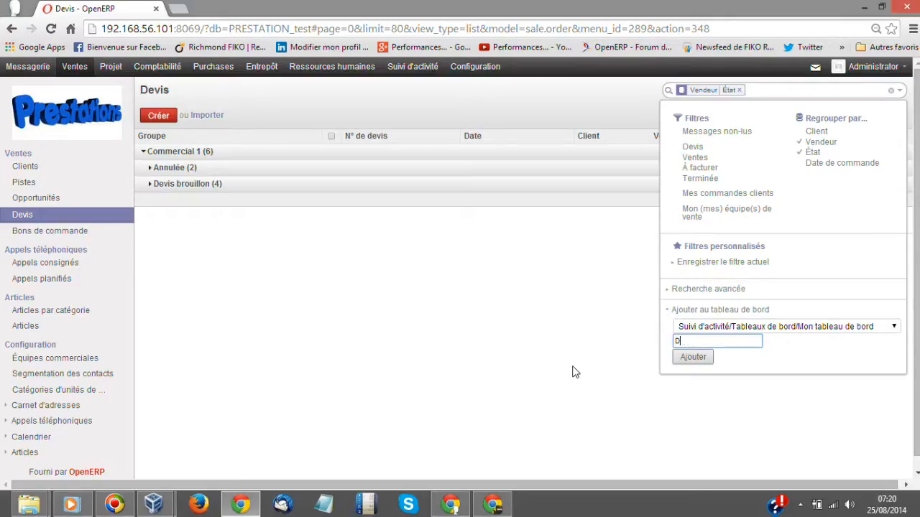
pyautogui.press('BackSpace')
pyautogui.write('Vendeur/Devis')
pyautogui.click(693, 357)
pyautogui.click(452, 297)
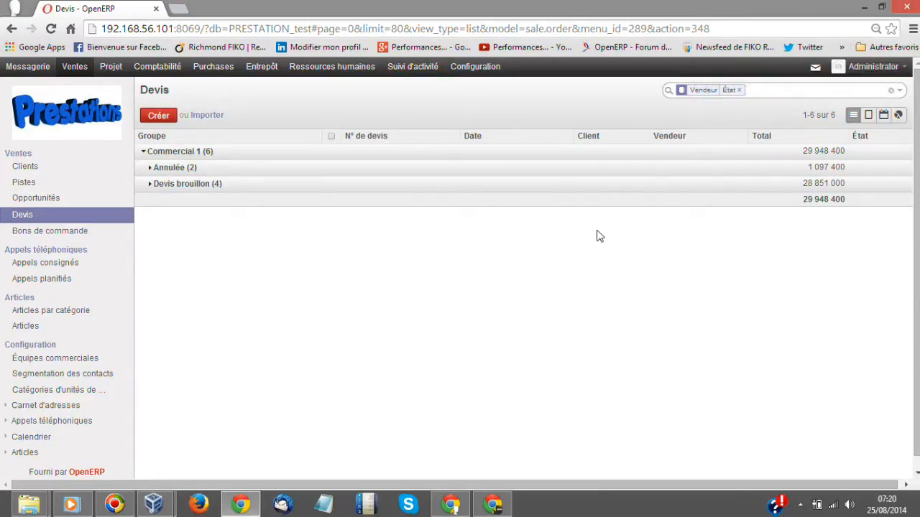
# - Open the sales orders list (Bons de commande) and group it by Vendeur first and by État second
pyautogui.click(86, 233)
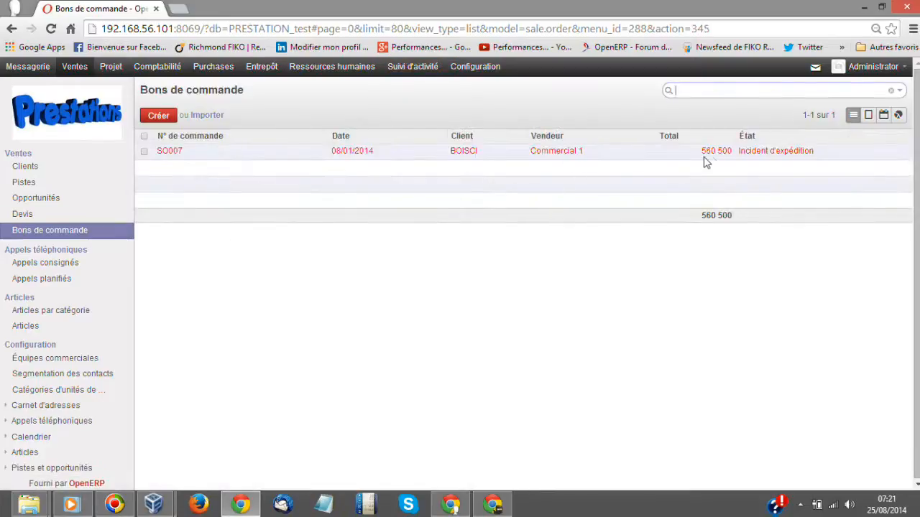
pyautogui.click(898, 91)
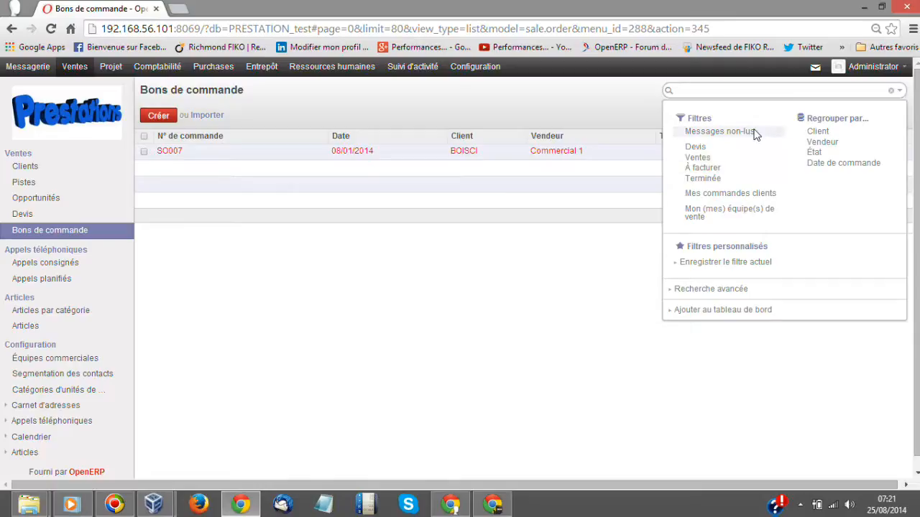
pyautogui.click(821, 144)
pyautogui.click(413, 110)
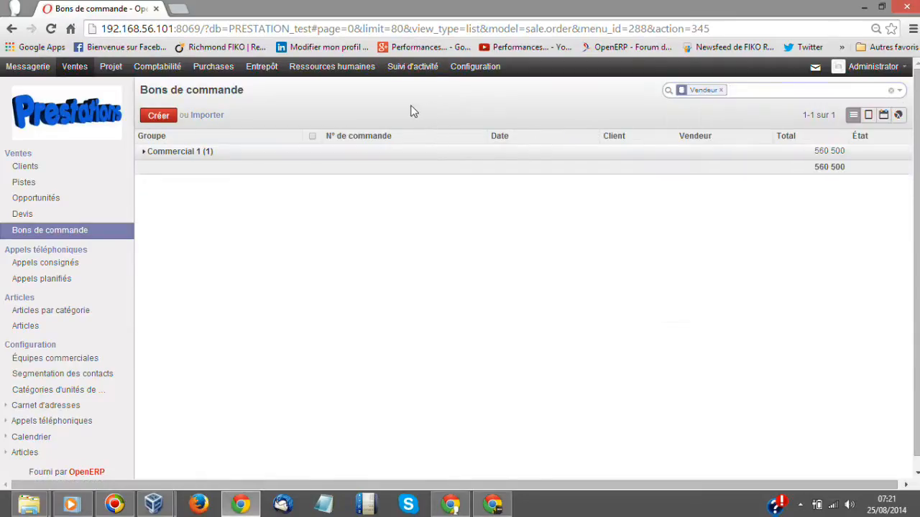
pyautogui.click(899, 91)
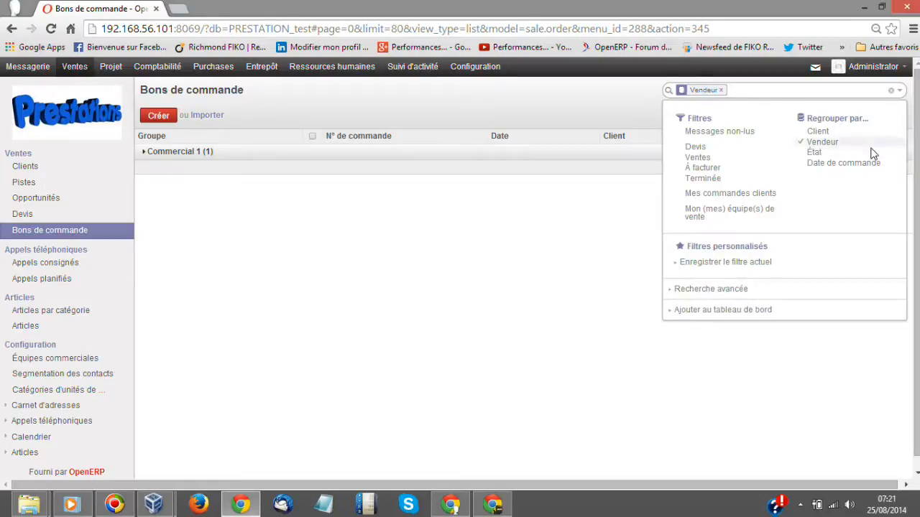
pyautogui.click(813, 152)
pyautogui.click(610, 98)
# - Examine Commercial 1's sales orders by state and collapse the group again
pyautogui.click(229, 152)
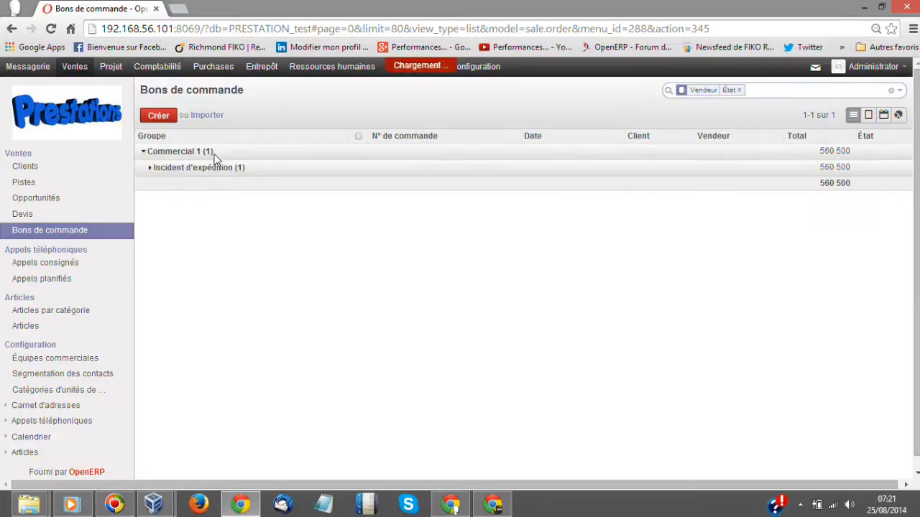
pyautogui.click(219, 169)
pyautogui.click(223, 157)
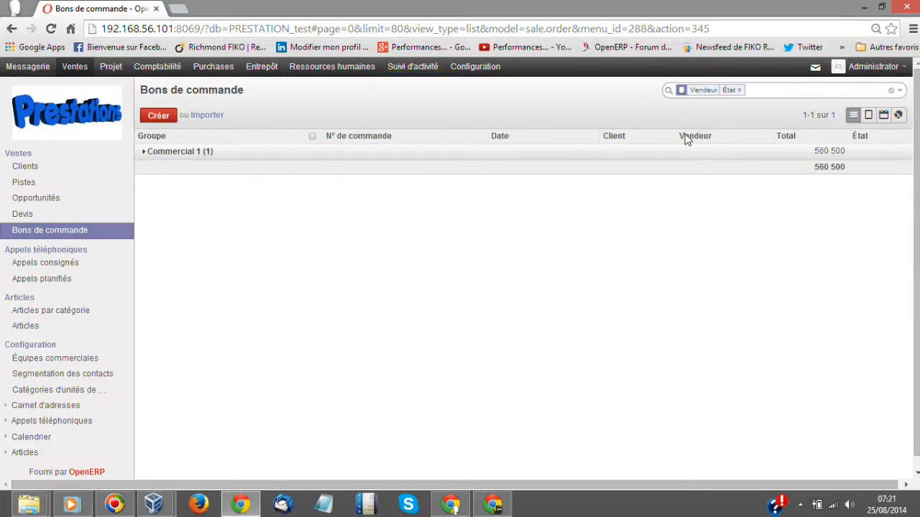
# - Add the grouped sales orders list to Mon tableau de bord under the name Vendeur/BC
pyautogui.click(899, 91)
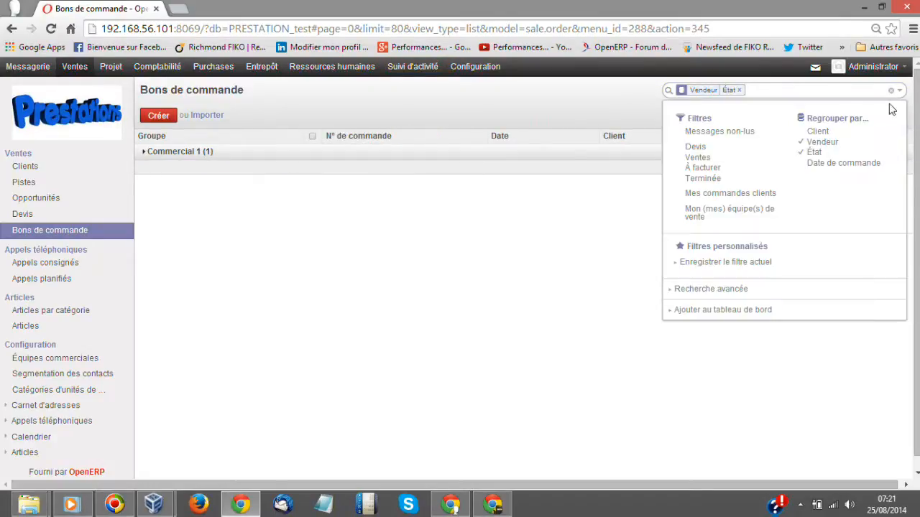
pyautogui.click(703, 313)
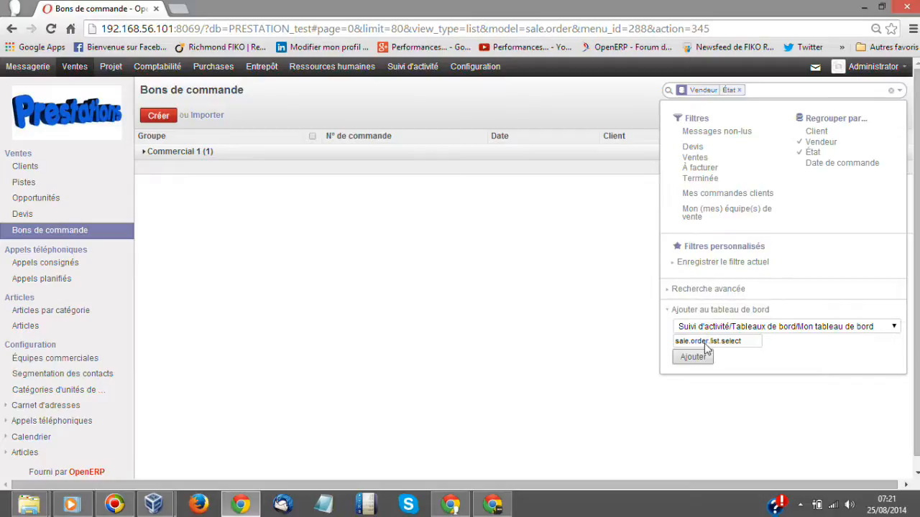
pyautogui.moveTo(748, 344); pyautogui.dragTo(654, 346)
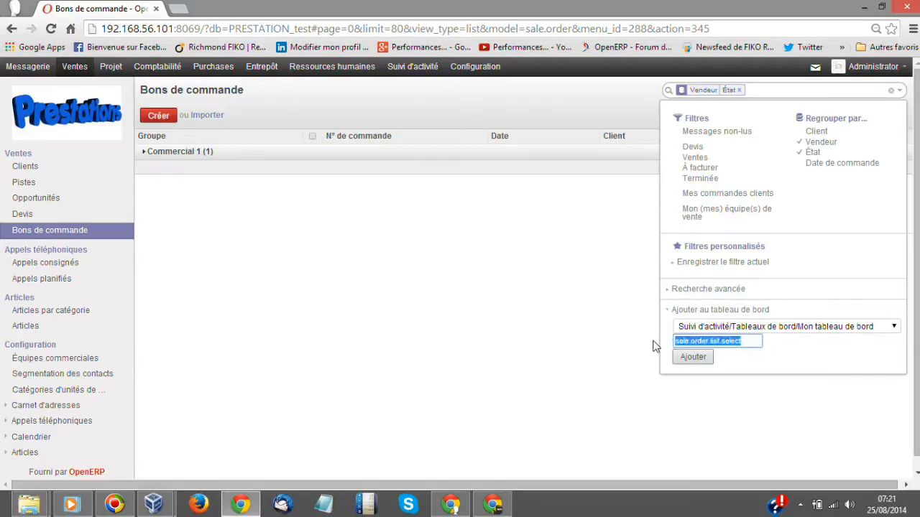
pyautogui.write('Vendeur/BC')
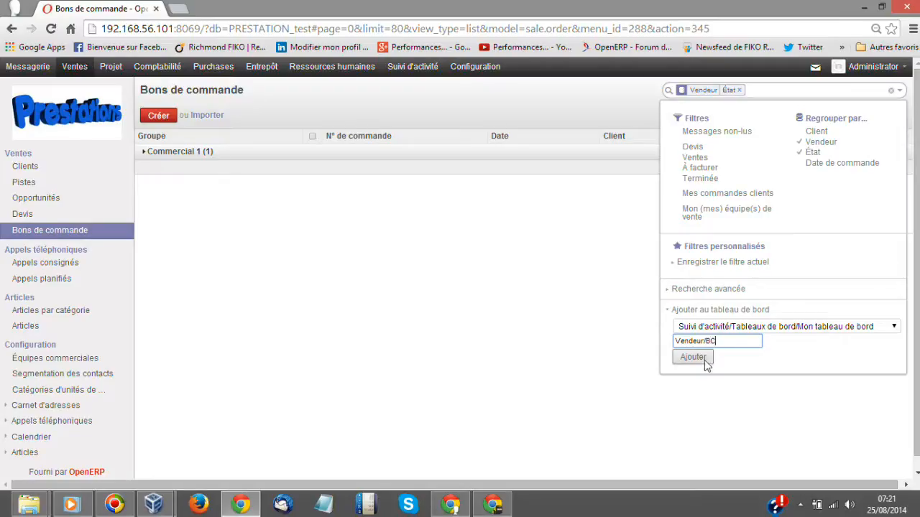
pyautogui.click(704, 358)
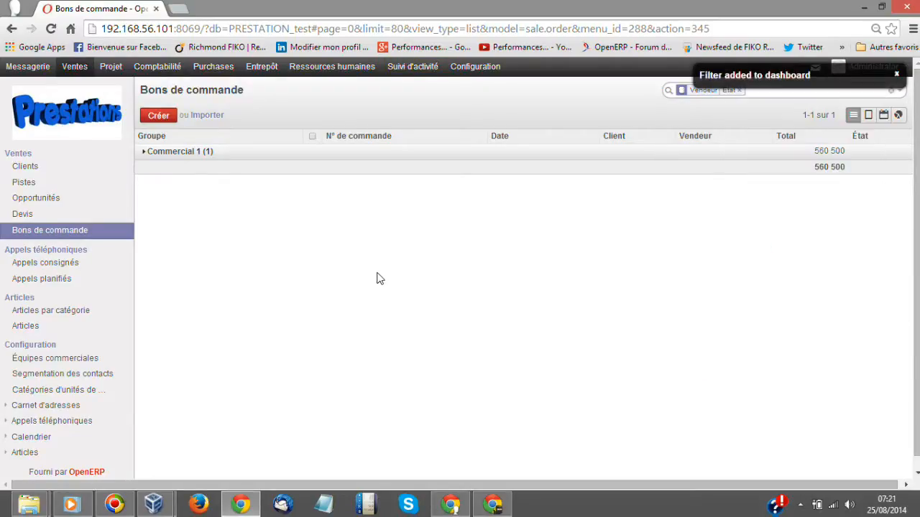
# - Open the customer invoices list (Factures clients) in Comptabilité and group it by Responsable
pyautogui.click(156, 67)
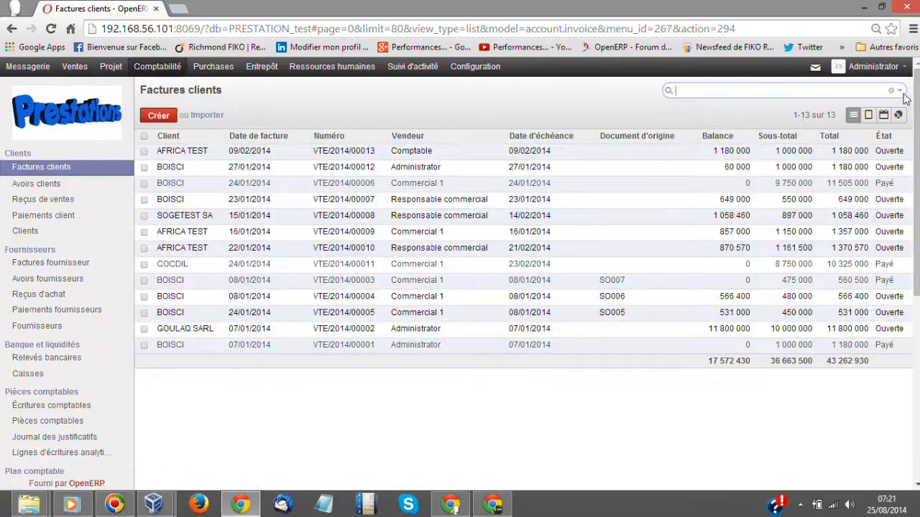
pyautogui.click(900, 91)
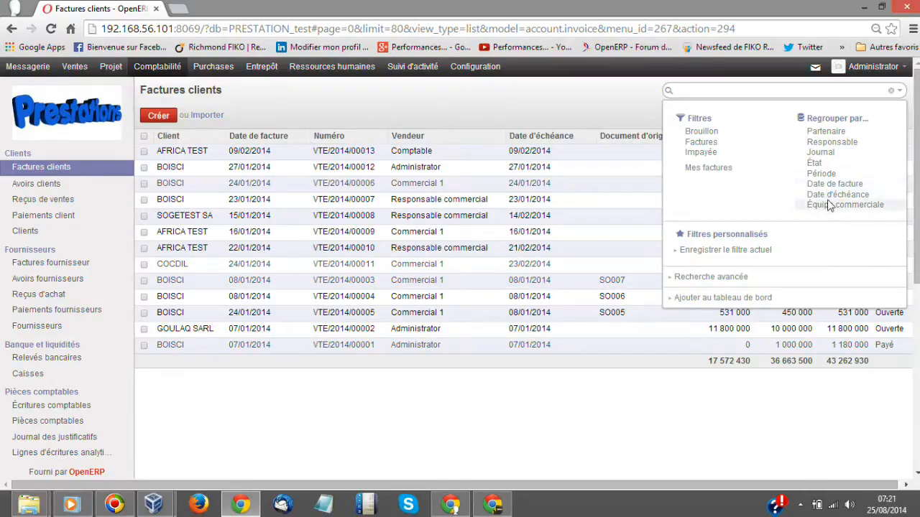
pyautogui.click(830, 142)
pyautogui.click(480, 114)
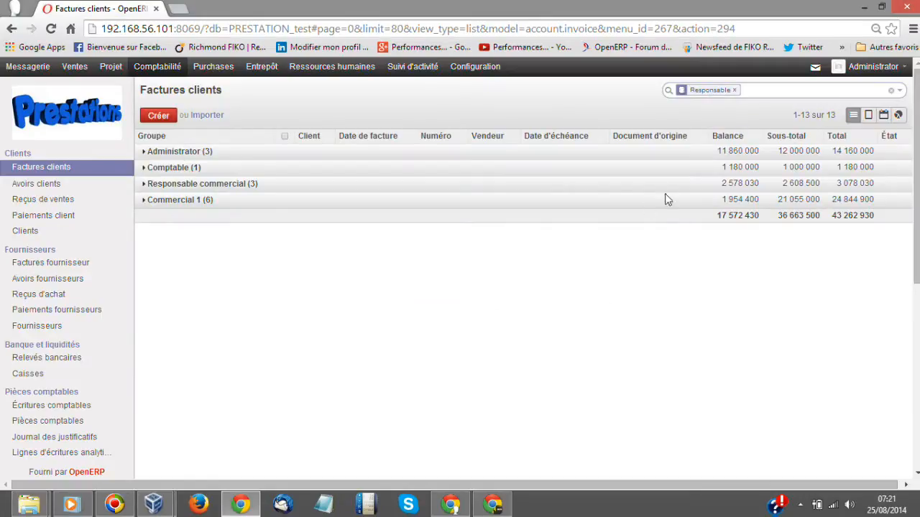
# - Add the grouped customer invoices list to Mon tableau de bord under the name Vendeur/Ventes
pyautogui.click(899, 91)
pyautogui.click(708, 297)
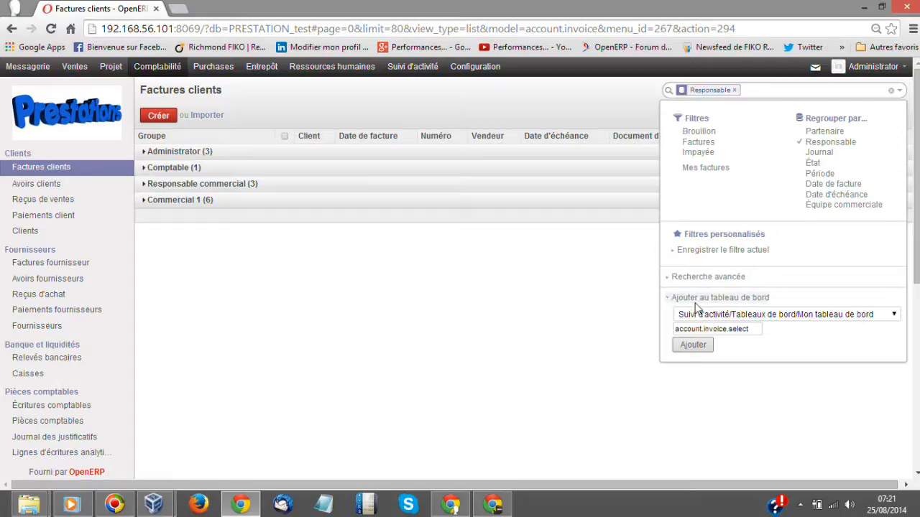
pyautogui.click(755, 332)
pyautogui.moveTo(755, 335); pyautogui.dragTo(648, 333)
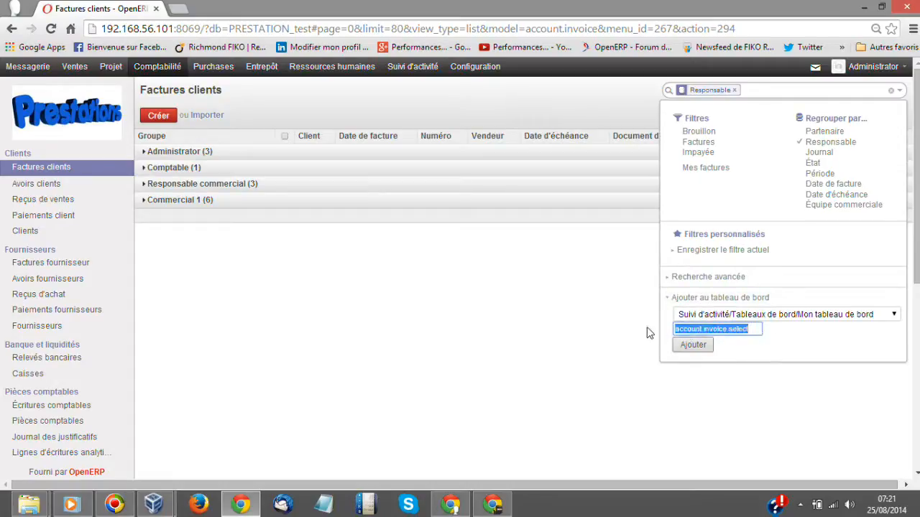
pyautogui.write('Vente')
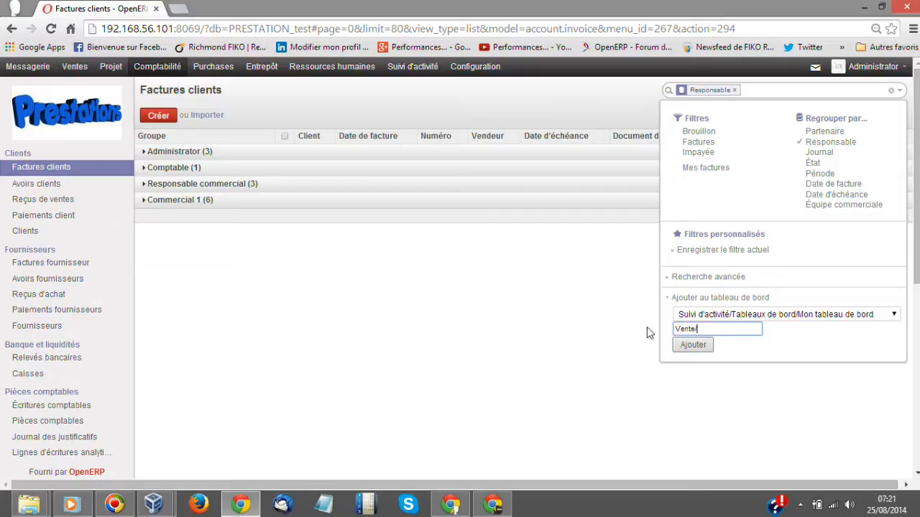
pyautogui.press('BackSpace')
pyautogui.press('BackSpace')
pyautogui.press('BackSpace')
pyautogui.press('BackSpace')
pyautogui.press('BackSpace')
pyautogui.write('Vendeur/Ventes')
pyautogui.click(691, 346)
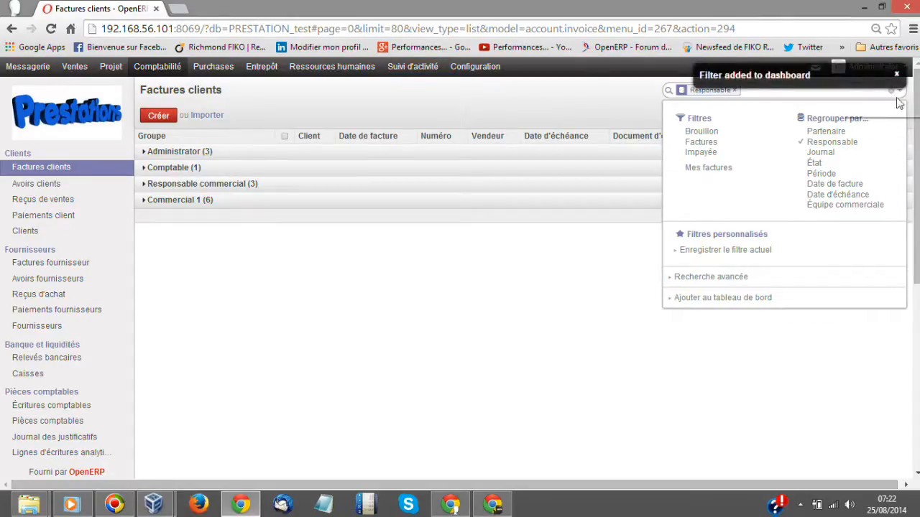
pyautogui.click(658, 100)
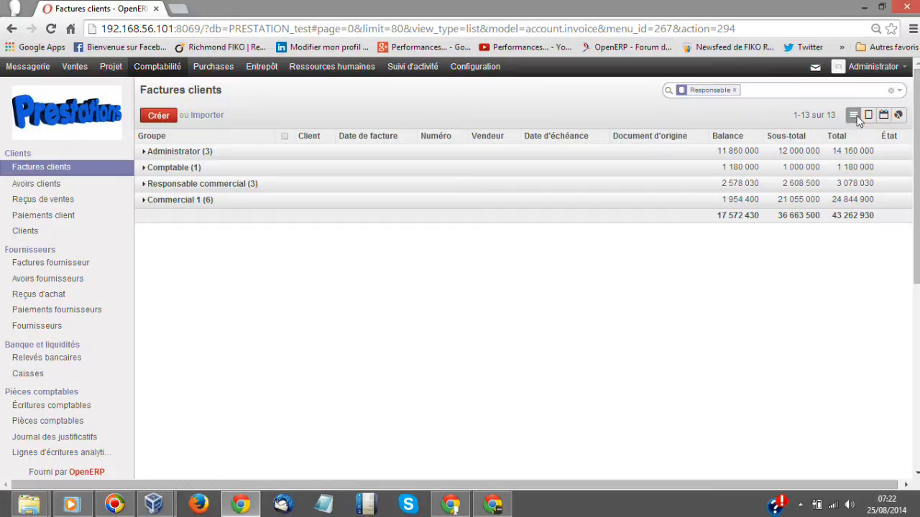
# - Display the grouped customer invoices as a graph and add it to Mon tableau de bord under the name Graphe Vendeur/Vente
pyautogui.click(898, 115)
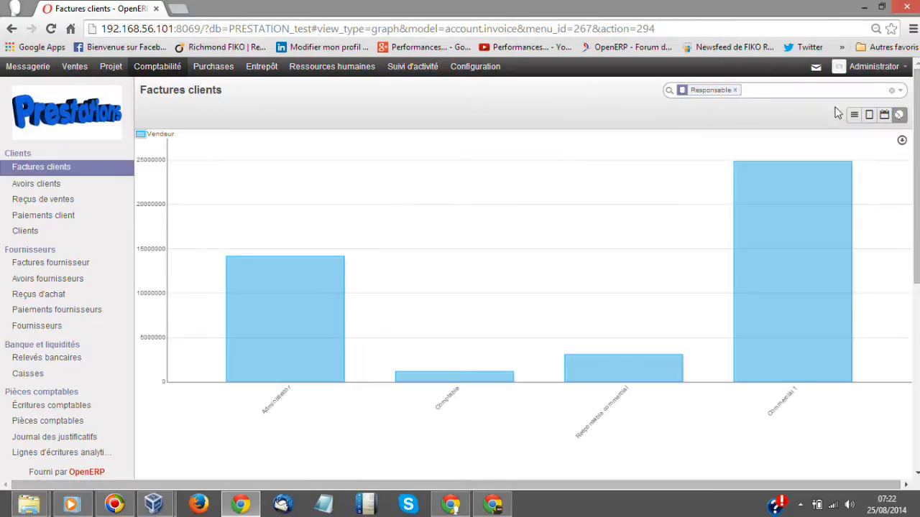
pyautogui.click(900, 90)
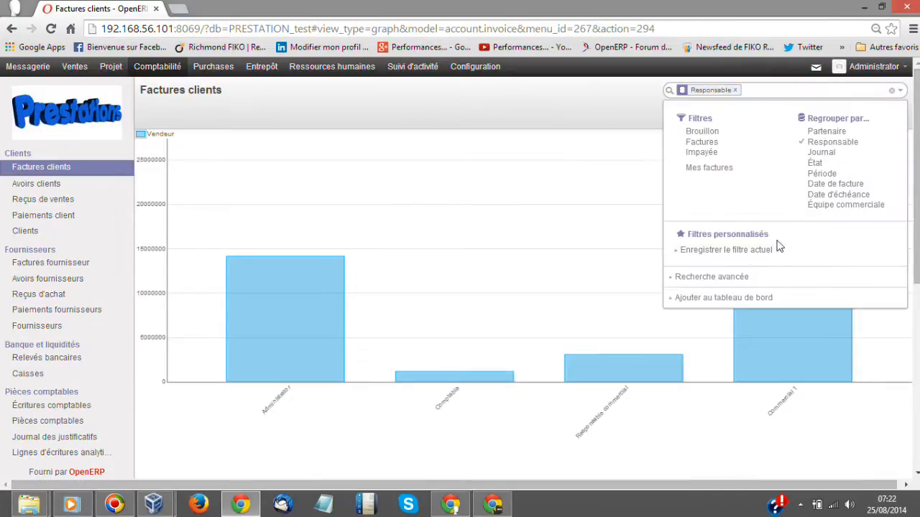
pyautogui.click(718, 301)
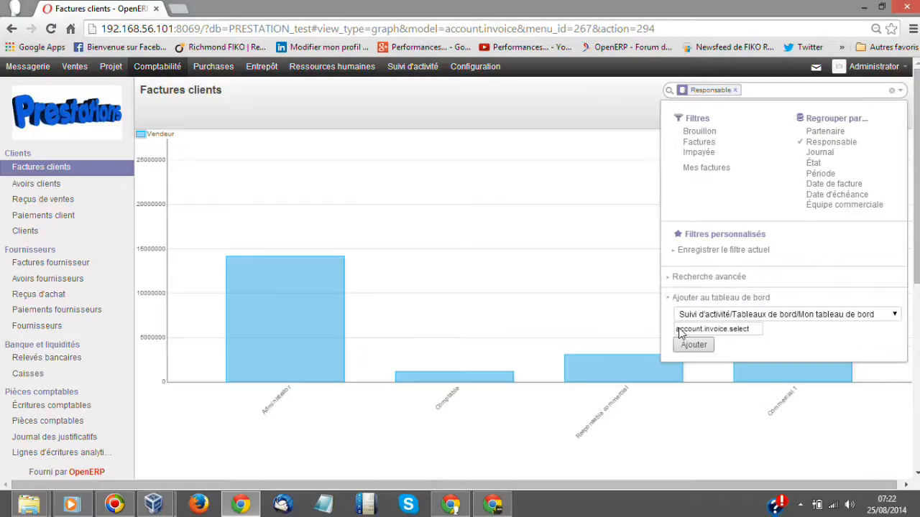
pyautogui.moveTo(750, 329); pyautogui.dragTo(657, 332)
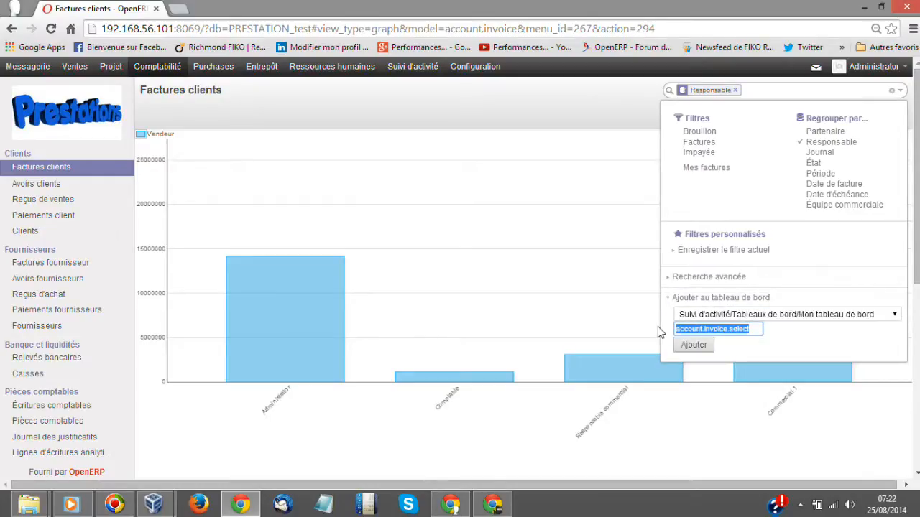
pyautogui.write('Gra')
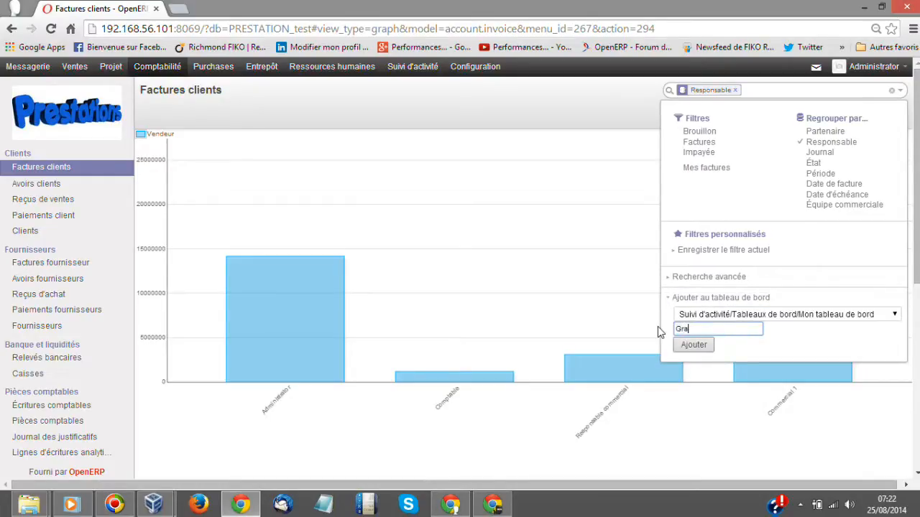
pyautogui.write('phe Vendeur')
pyautogui.write('/Vente')
pyautogui.click(691, 345)
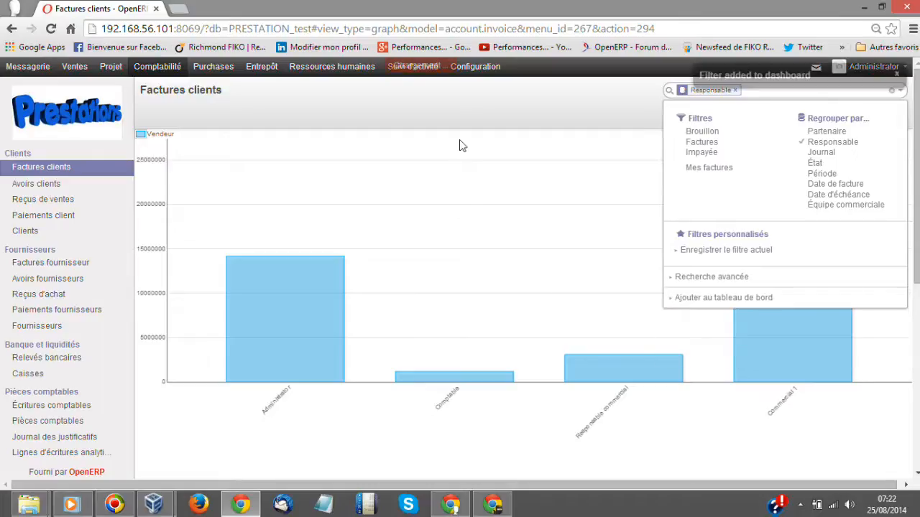
# - Open Mon tableau de bord in Suivi d'activité and reorder its lists as Vendeur/Devis, Vendeur/BC, Vendeur/Ventes
pyautogui.click(411, 67)
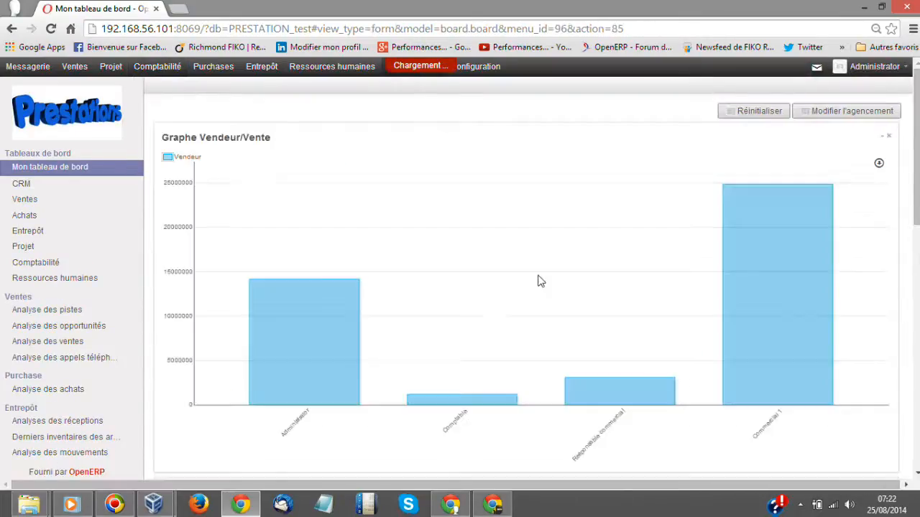
pyautogui.scroll(-1, 602, 266)
pyautogui.scroll(-15, 602, 266)
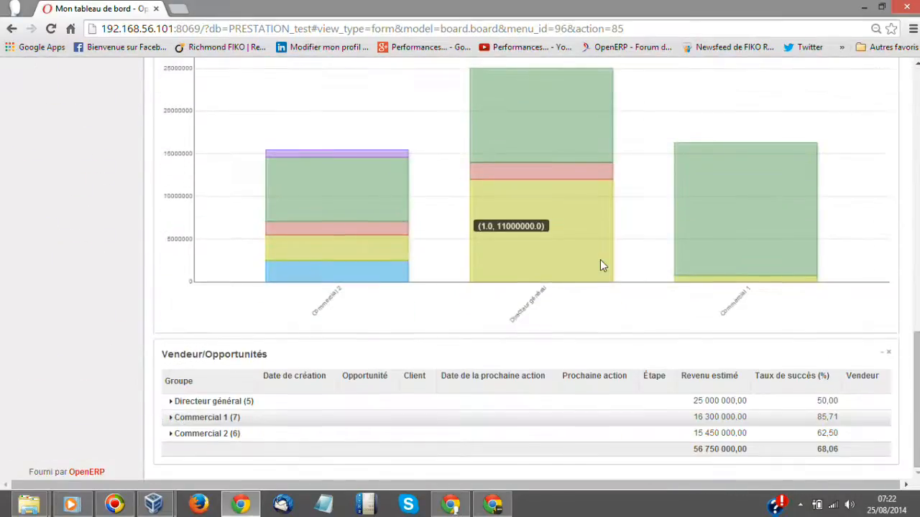
pyautogui.scroll(16, 598, 266)
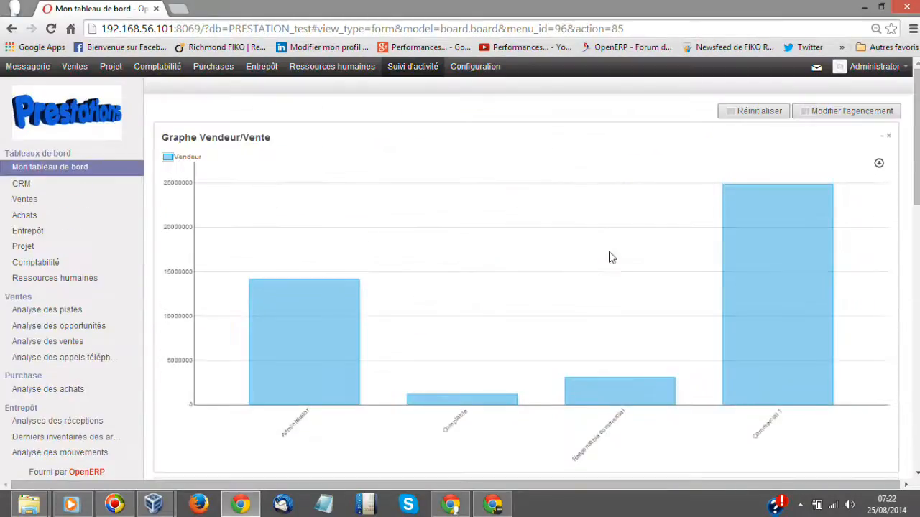
pyautogui.scroll(-5, 661, 176)
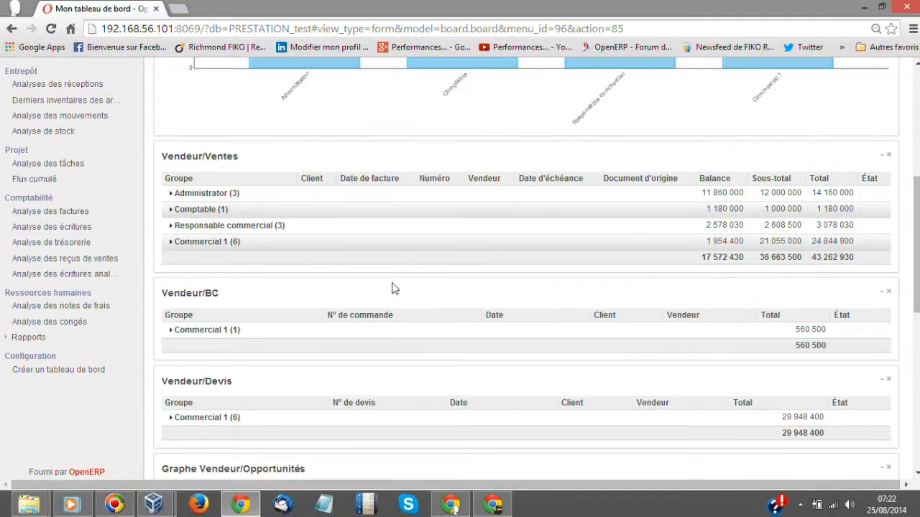
pyautogui.moveTo(399, 378); pyautogui.dragTo(392, 155)
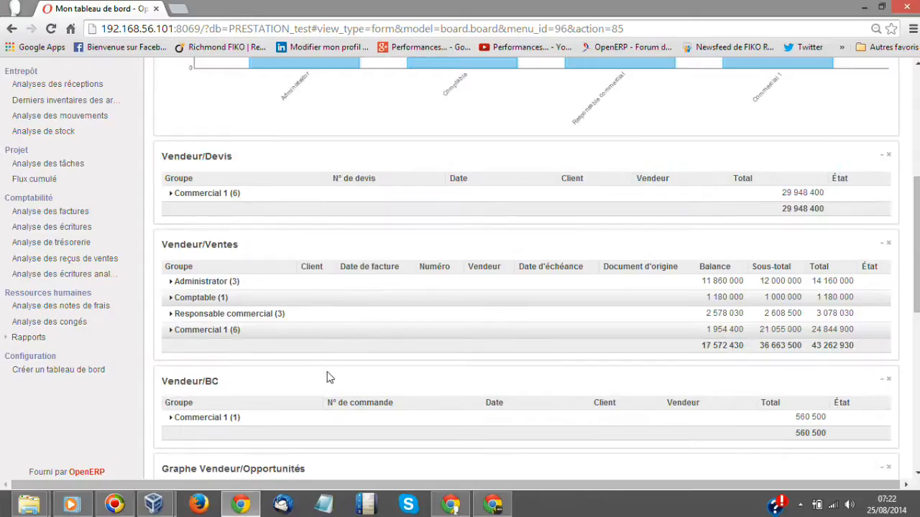
pyautogui.moveTo(328, 376); pyautogui.dragTo(334, 265)
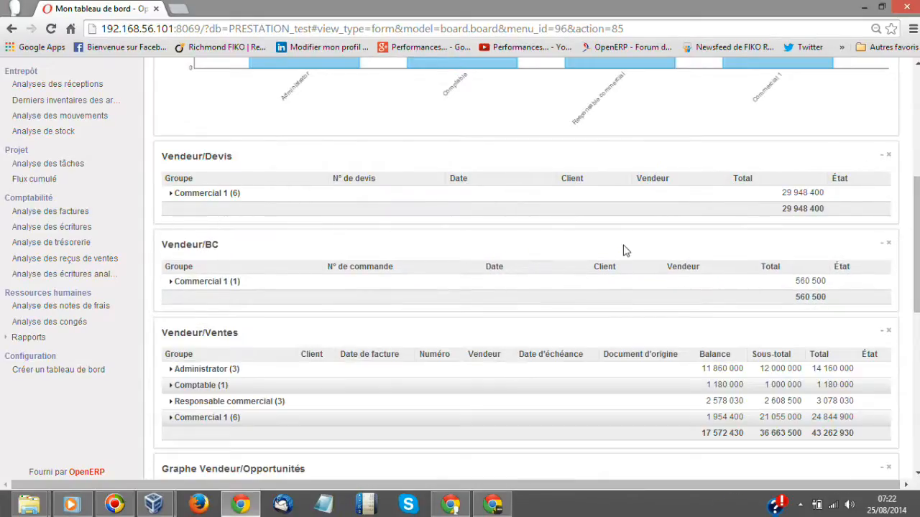
# - Change the dashboard layout to two columns, with a wide left column and a narrow right column
pyautogui.scroll(5, 622, 249)
pyautogui.click(816, 119)
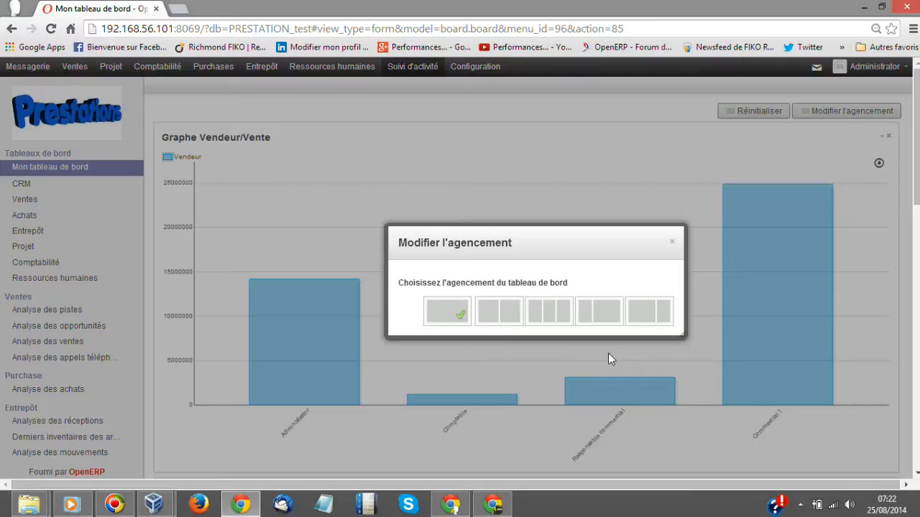
pyautogui.click(639, 320)
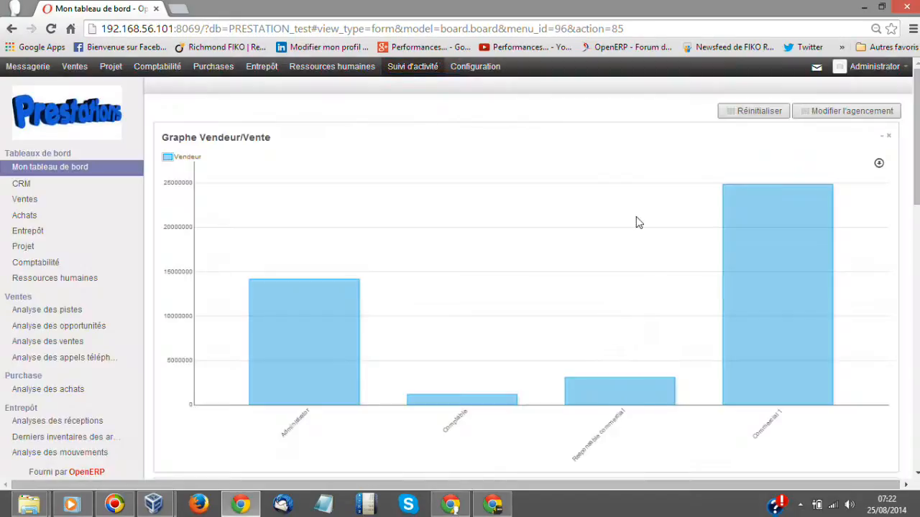
pyautogui.scroll(-1, 503, 189)
pyautogui.scroll(1, 462, 139)
# - Reload the dashboard to apply the layout and move Graphe Vendeur/Vente into the narrow right column
pyautogui.moveTo(651, 168); pyautogui.dragTo(884, 149)
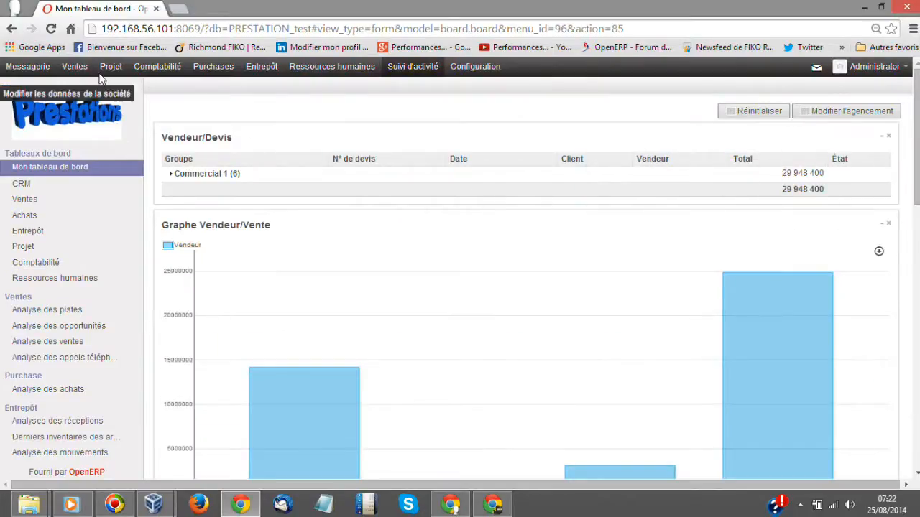
pyautogui.click(51, 29)
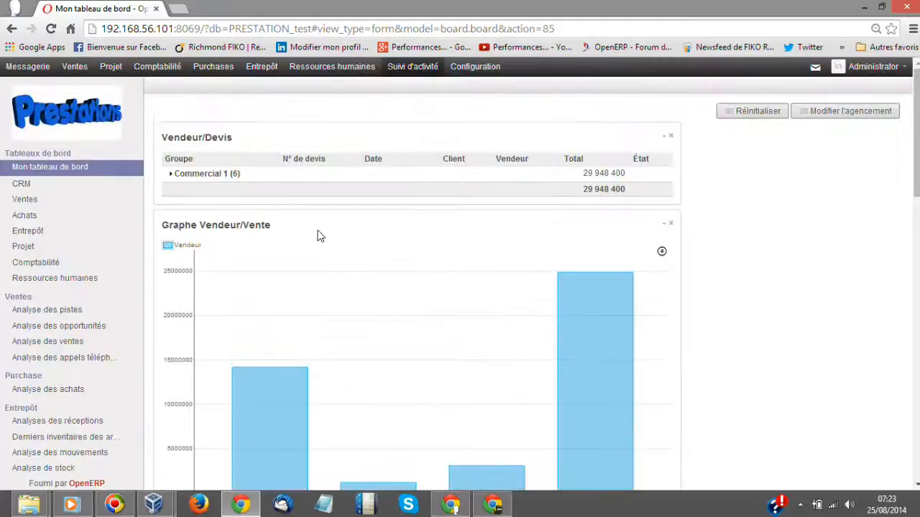
pyautogui.moveTo(320, 236); pyautogui.dragTo(863, 151)
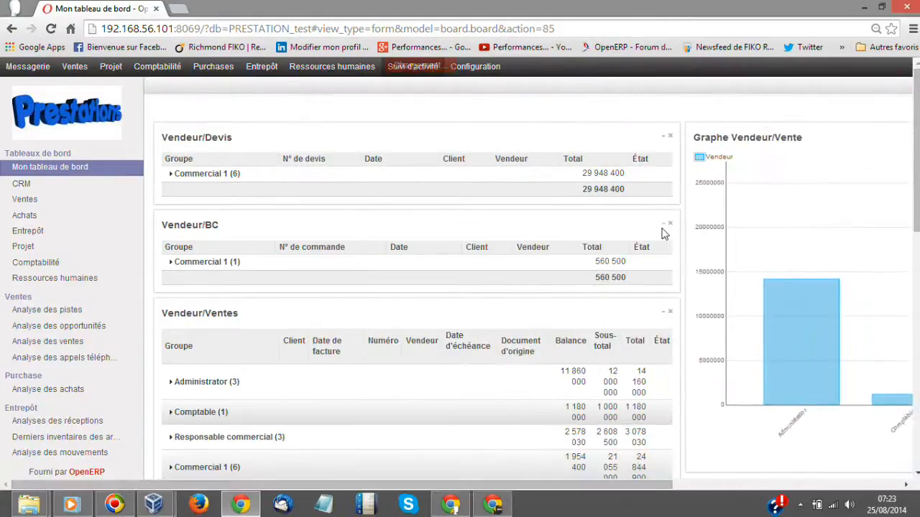
# - Move Graphe Vendeur/Opportunités into the narrow right column, above Graphe Vendeur/Vente, reloading the dashboard to fit the graphs
pyautogui.scroll(-5, 458, 241)
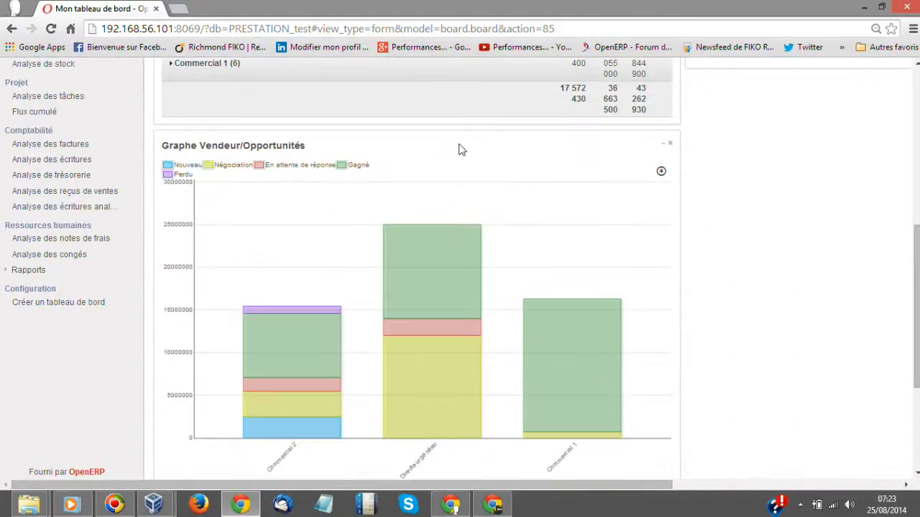
pyautogui.moveTo(460, 149); pyautogui.dragTo(756, 172)
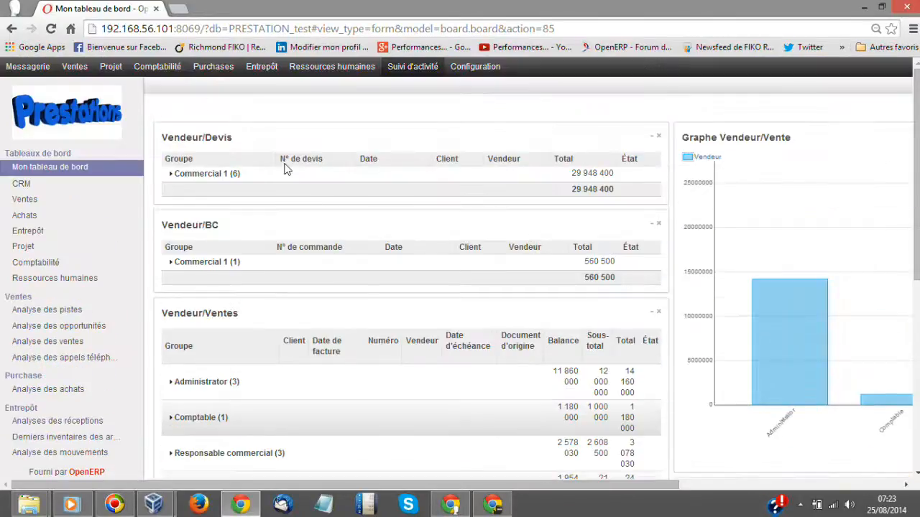
pyautogui.click(51, 29)
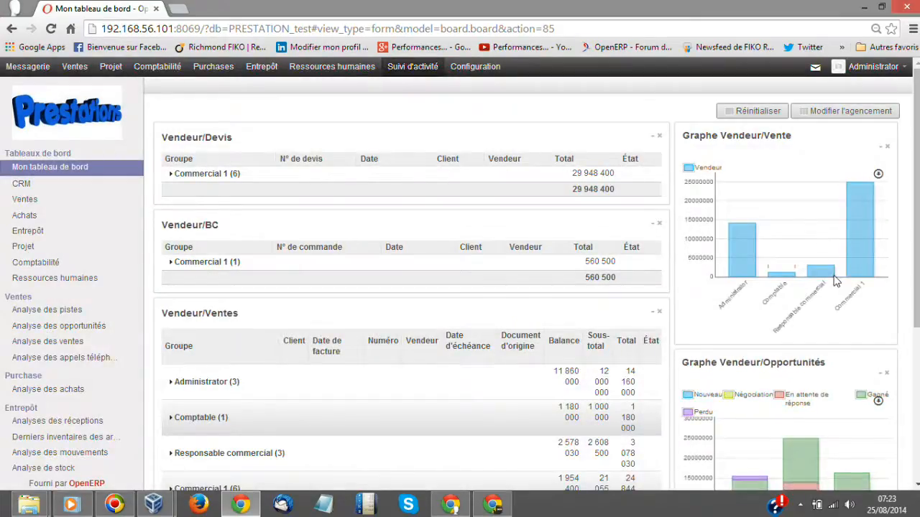
pyautogui.moveTo(844, 361); pyautogui.dragTo(826, 140)
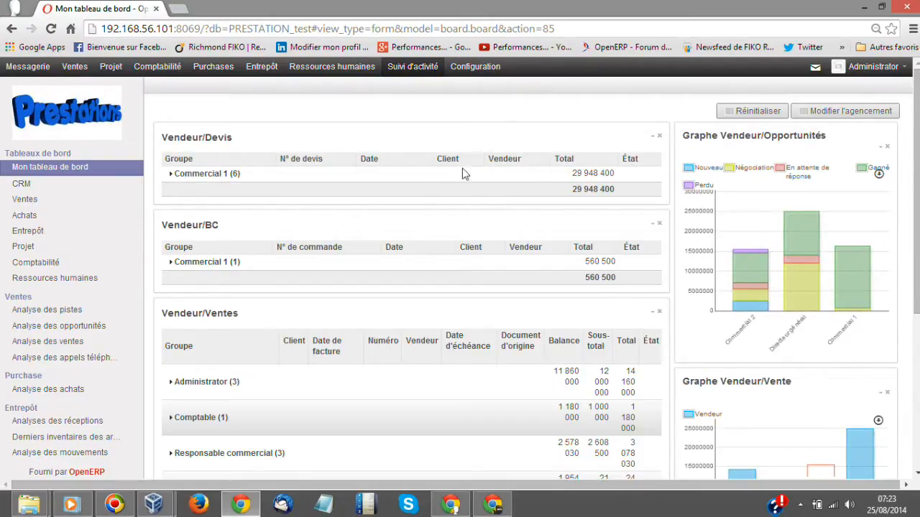
# - Move the Vendeur/Opportunités list to the top of the wide left column, above Vendeur/Devis
pyautogui.scroll(-4, 515, 206)
pyautogui.scroll(4, 503, 215)
pyautogui.scroll(-4, 544, 201)
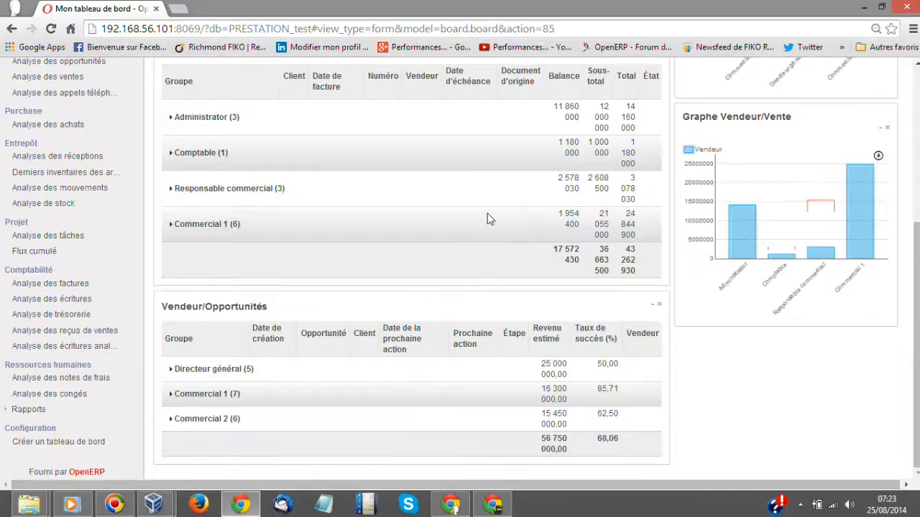
pyautogui.scroll(4, 488, 218)
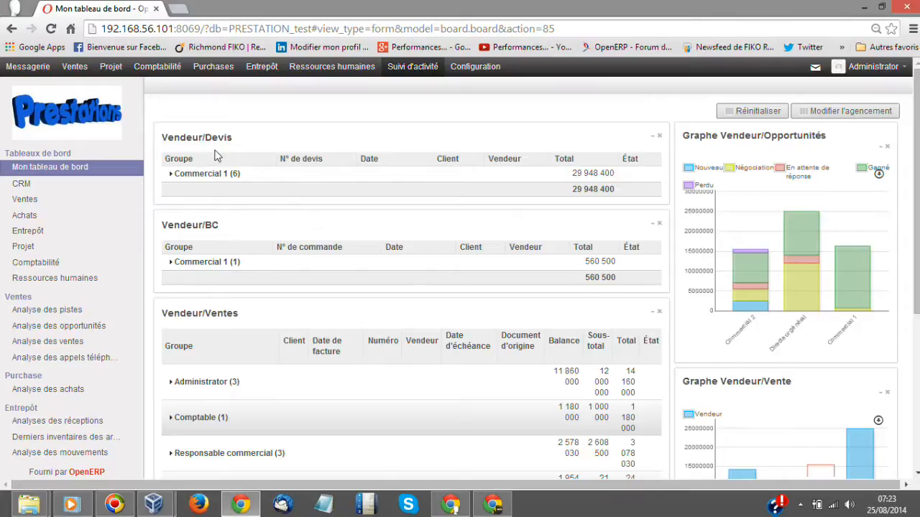
pyautogui.scroll(-3, 288, 223)
pyautogui.scroll(-1, 286, 232)
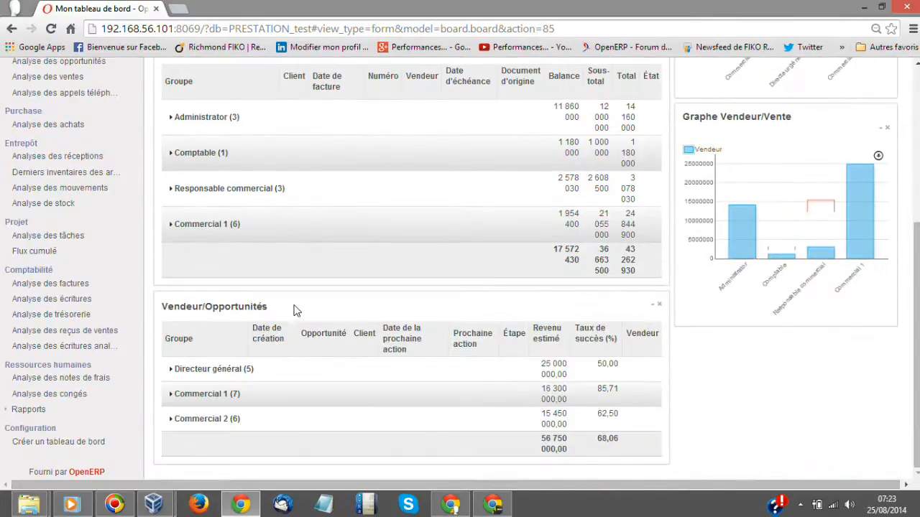
pyautogui.moveTo(295, 305); pyautogui.dragTo(288, 199)
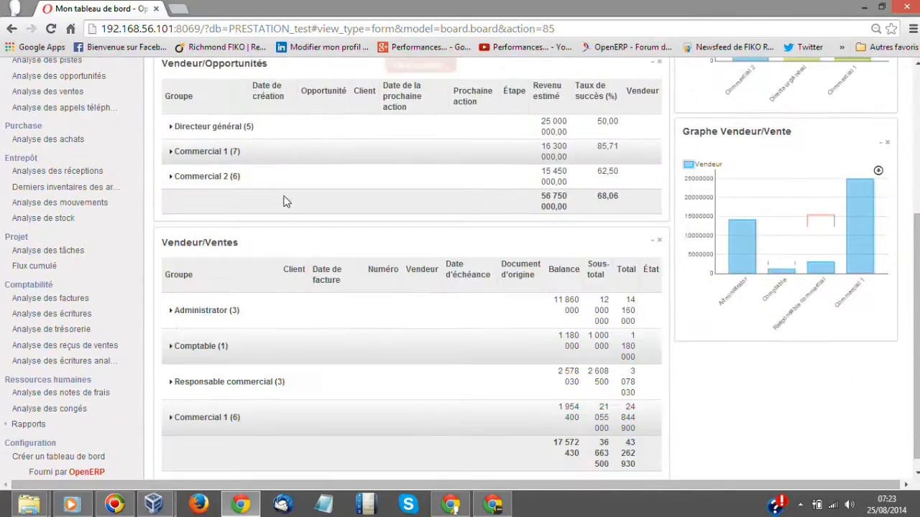
pyautogui.scroll(1, 279, 226)
pyautogui.scroll(1, 279, 226)
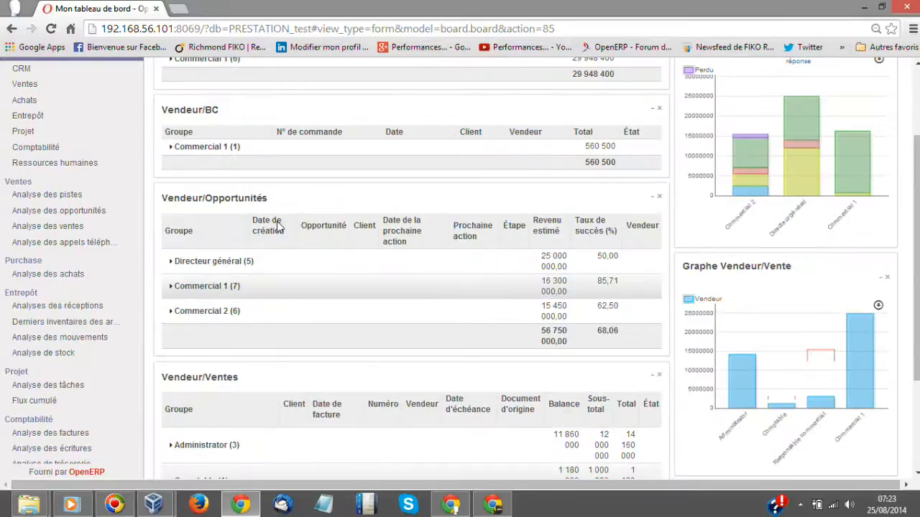
pyautogui.scroll(1, 279, 227)
pyautogui.moveTo(287, 267); pyautogui.dragTo(287, 86)
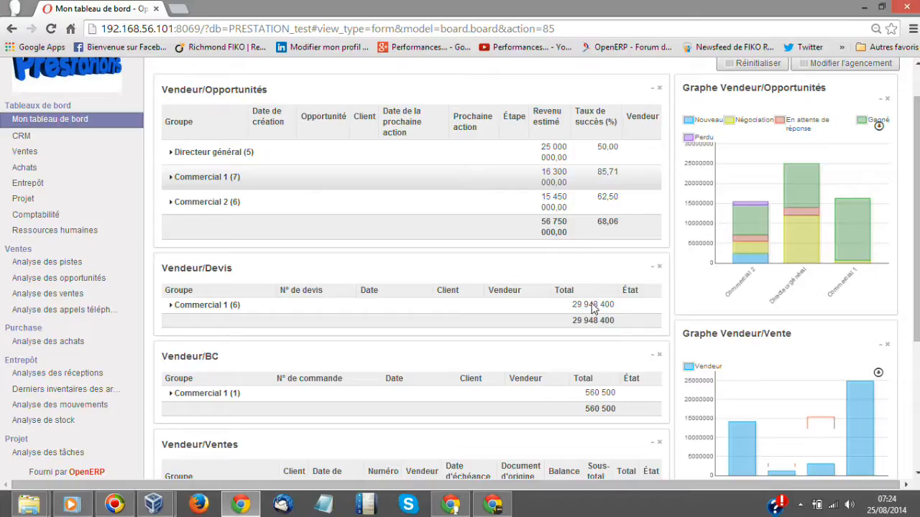
# - Review the Vendeur/Opportunités, Vendeur/Devis, Vendeur/BC and Vendeur/Ventes lists on the rearranged dashboard
pyautogui.scroll(-1, 594, 308)
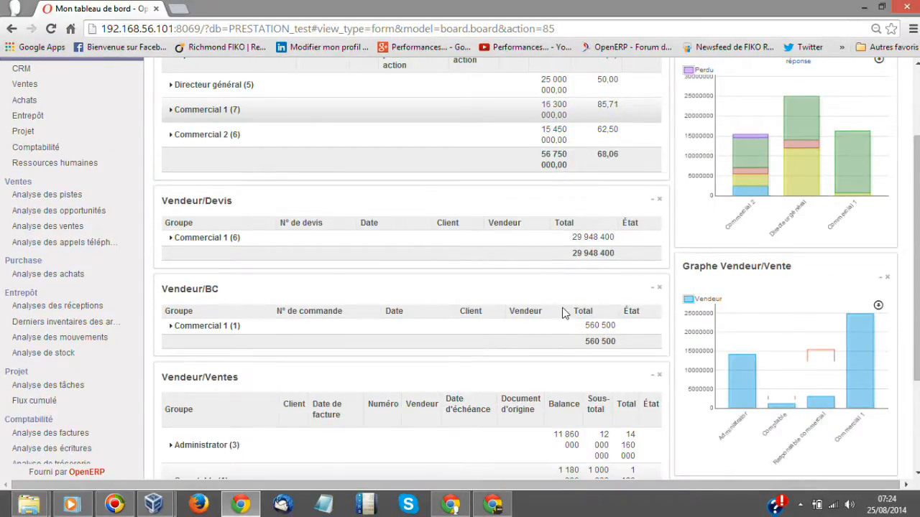
pyautogui.scroll(-2, 564, 313)
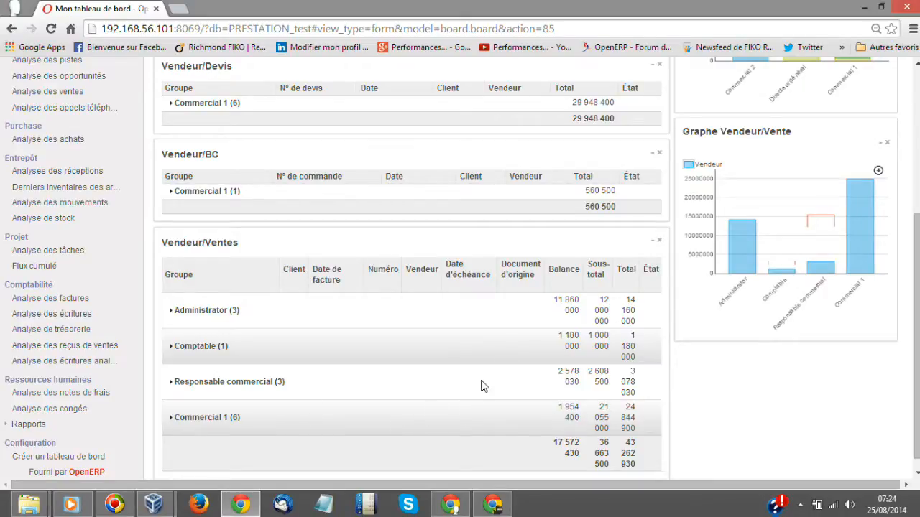
pyautogui.scroll(4, 515, 341)
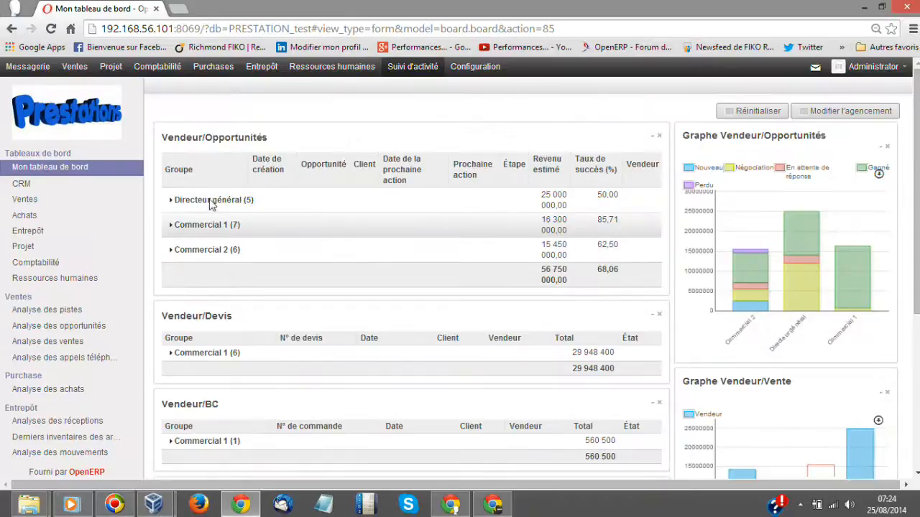
pyautogui.scroll(-5, 211, 203)
pyautogui.scroll(5, 215, 302)
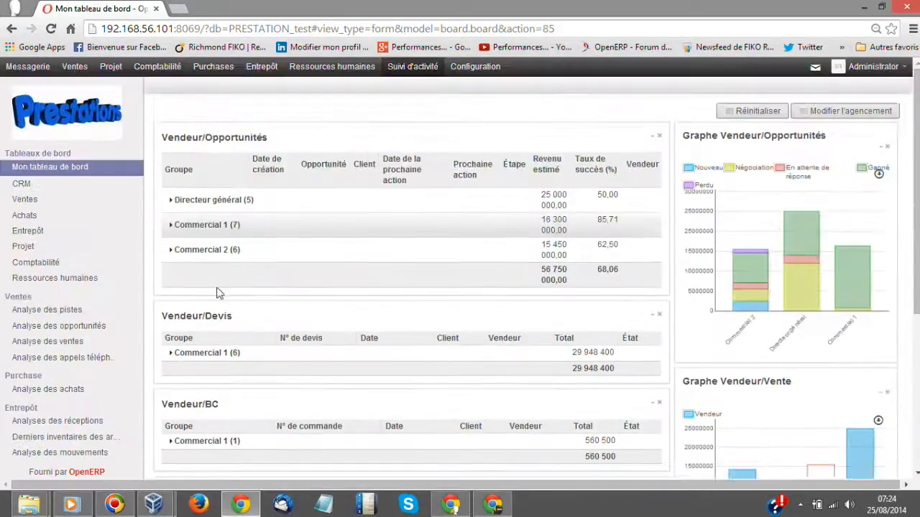
pyautogui.scroll(-3, 277, 314)
pyautogui.scroll(3, 242, 169)
pyautogui.scroll(-4, 240, 205)
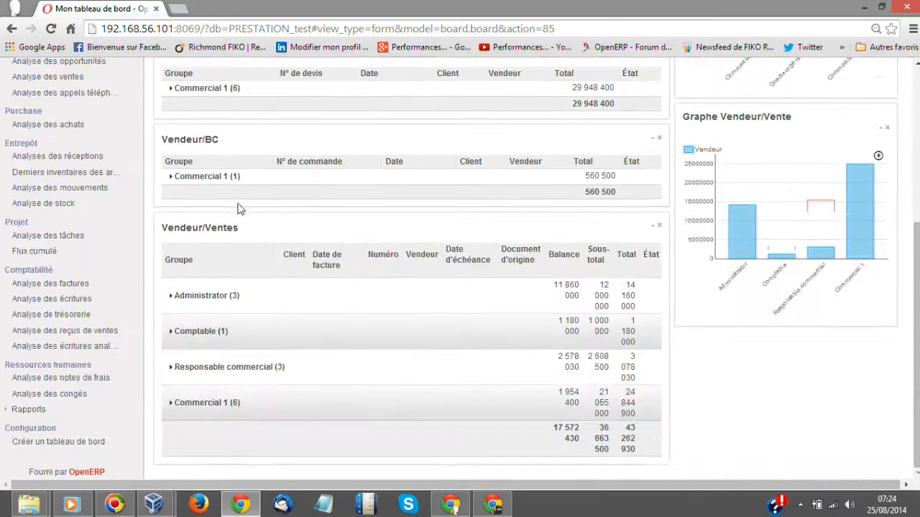
pyautogui.scroll(4, 208, 259)
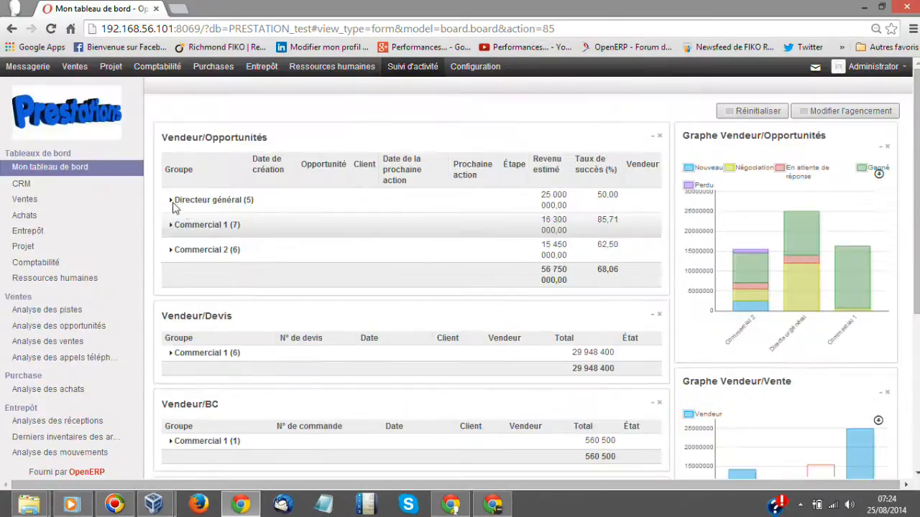
# - Expand Directeur général and its Négociation stage in Vendeur/Opportunités to view the opportunity, and collapse the Directeur général group again
pyautogui.click(174, 202)
pyautogui.click(177, 242)
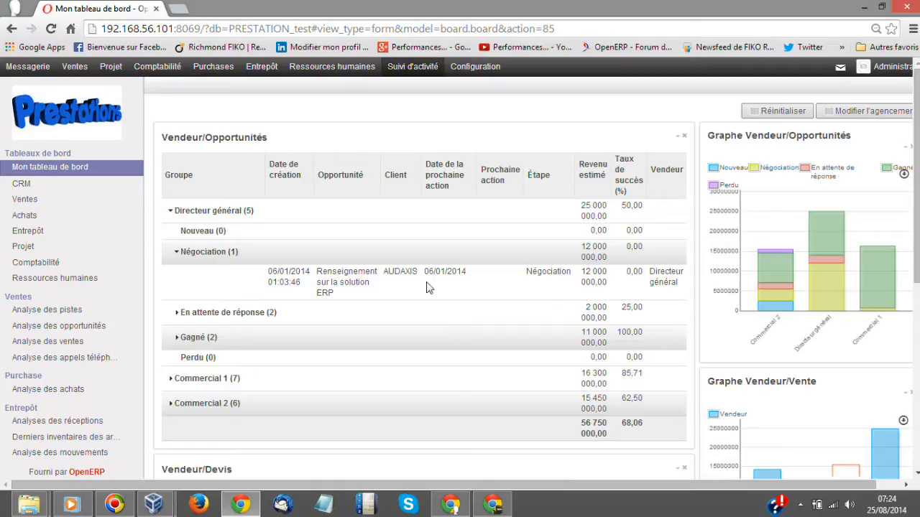
pyautogui.click(171, 212)
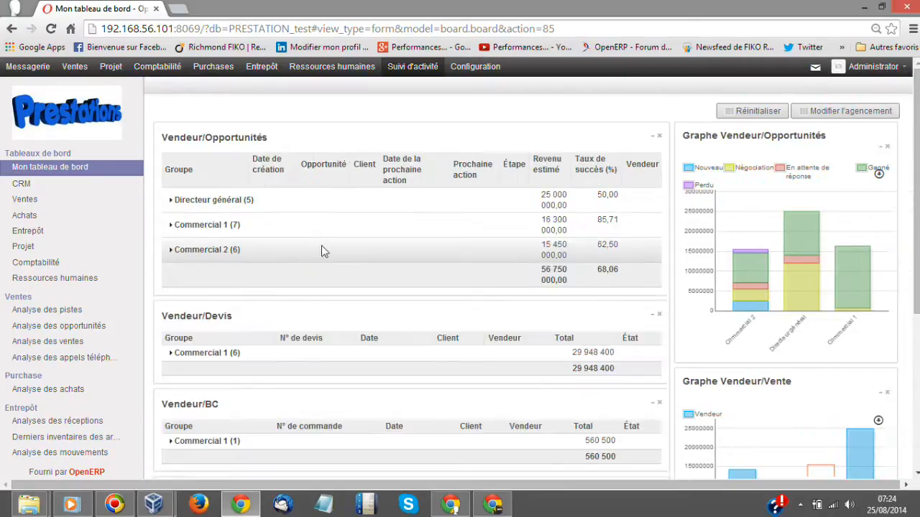
# - Examine the whole dashboard, comparing the salesperson lists with the Graphe Vendeur/Opportunités and Graphe Vendeur/Vente charts
pyautogui.scroll(-3, 544, 284)
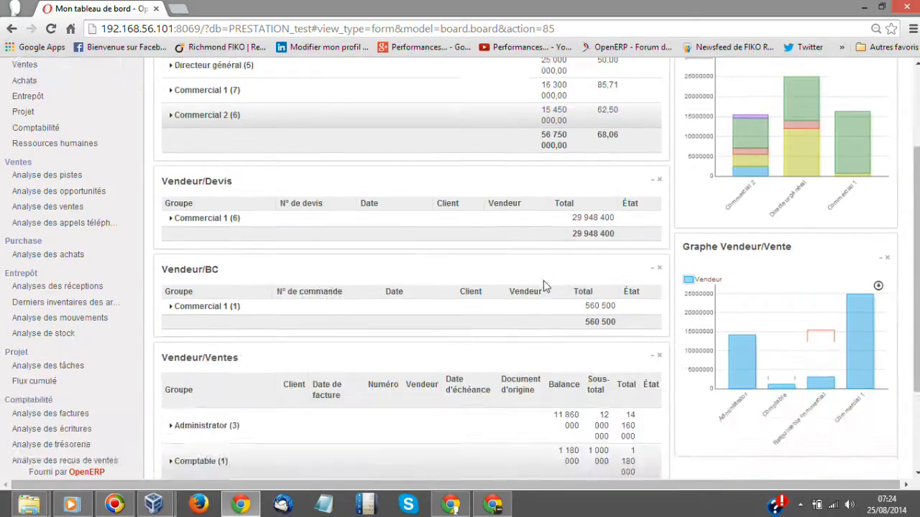
pyautogui.scroll(3, 805, 208)
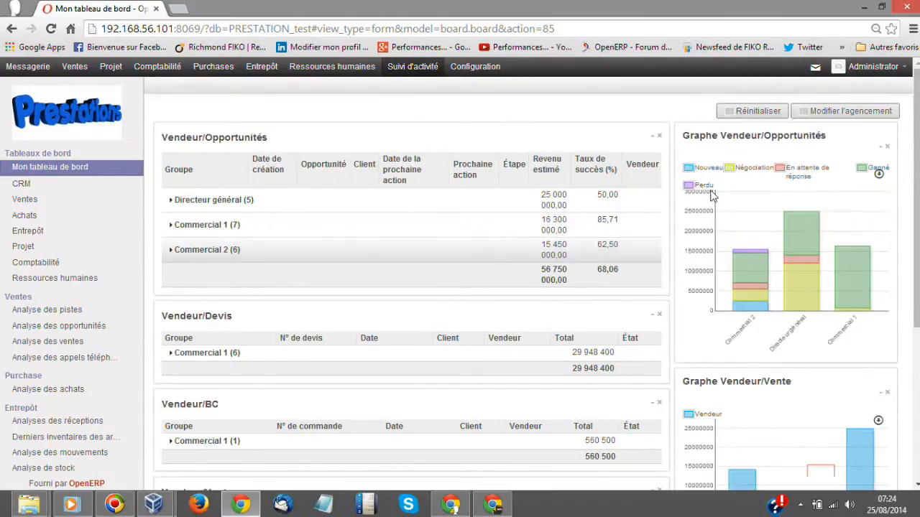
pyautogui.scroll(-4, 772, 256)
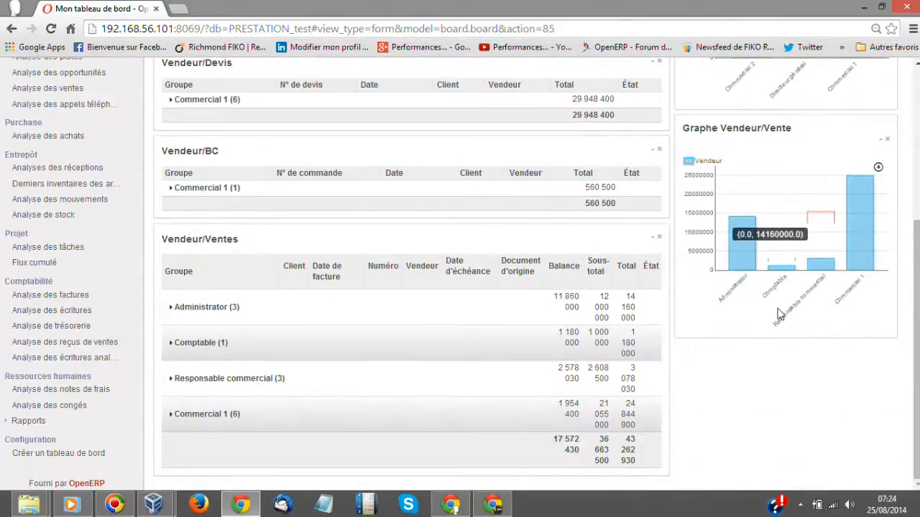
pyautogui.scroll(3, 775, 278)
pyautogui.scroll(1, 424, 169)
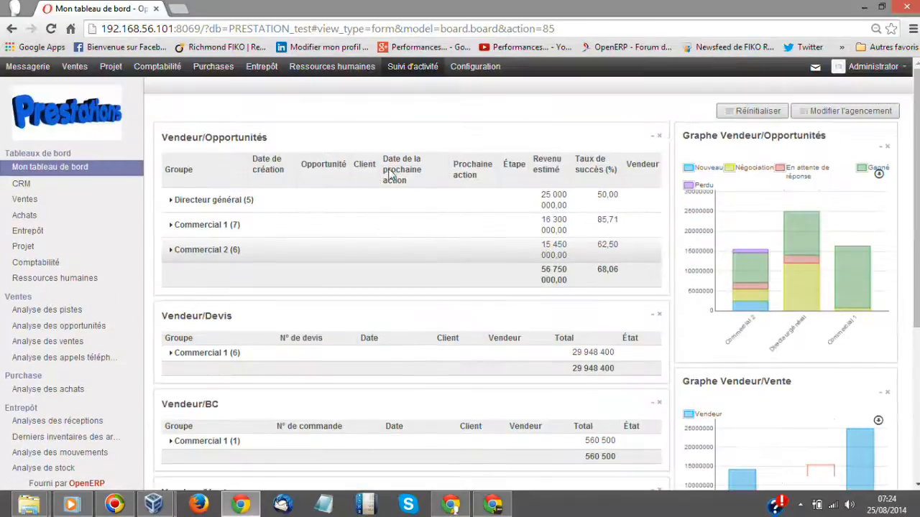
pyautogui.scroll(-4, 602, 169)
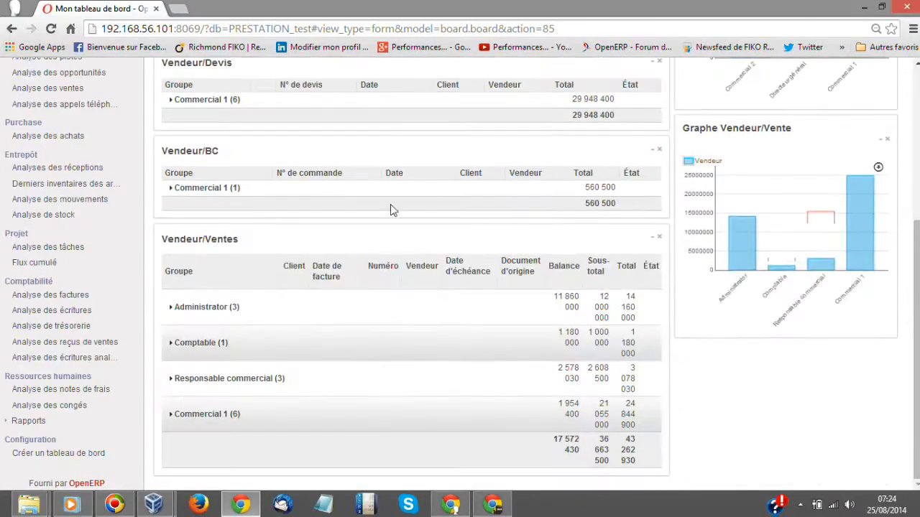
pyautogui.scroll(4, 435, 280)
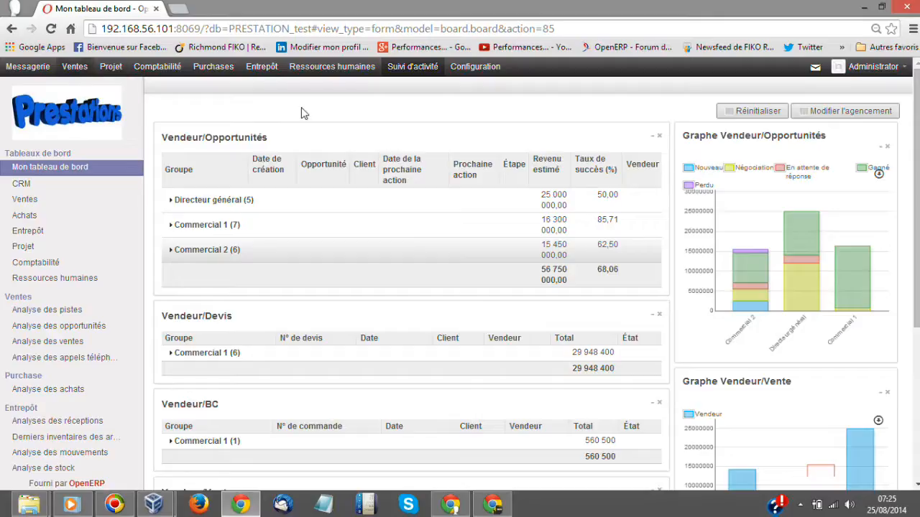
pyautogui.scroll(-1, 607, 235)
pyautogui.scroll(-1, 608, 235)
pyautogui.scroll(2, 609, 230)
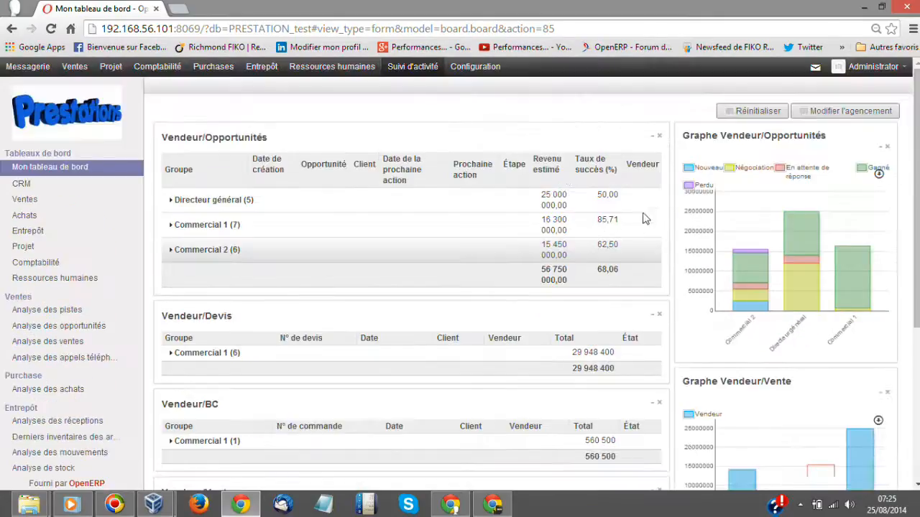
pyautogui.scroll(-4, 391, 144)
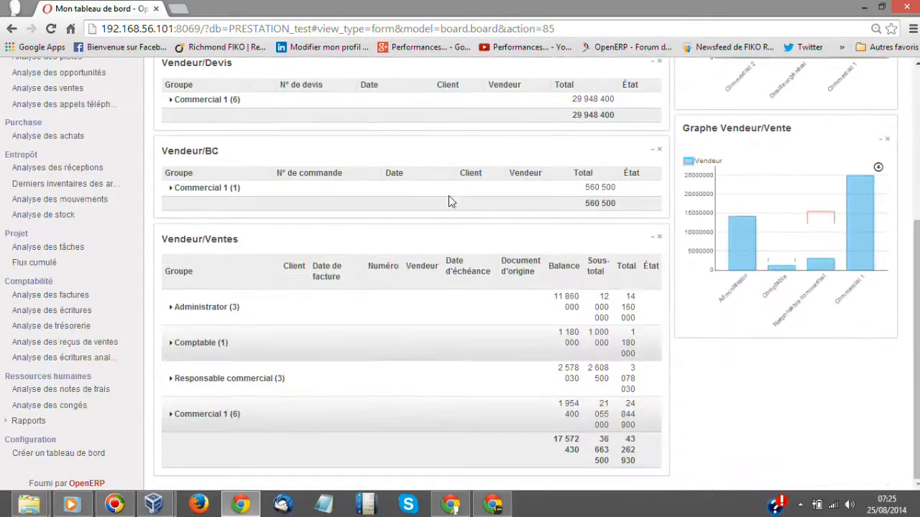
pyautogui.scroll(4, 448, 195)
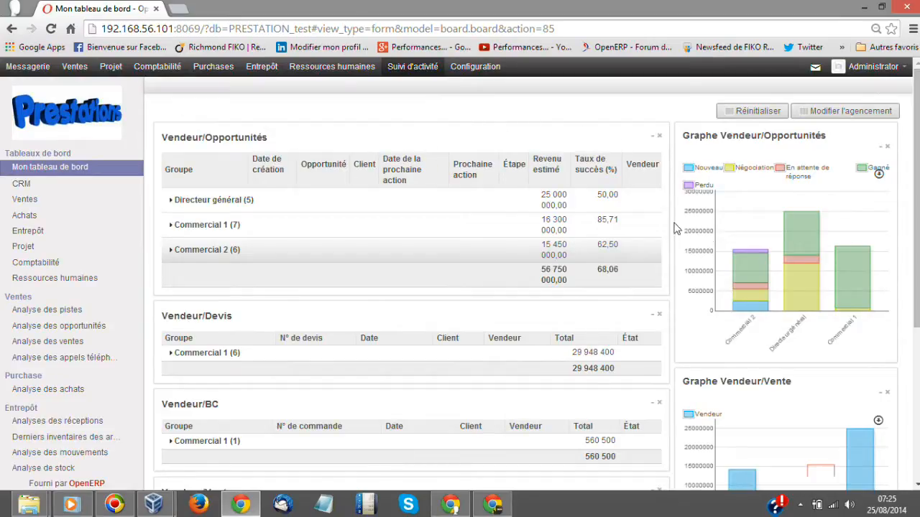
pyautogui.scroll(-4, 612, 198)
pyautogui.scroll(4, 535, 225)
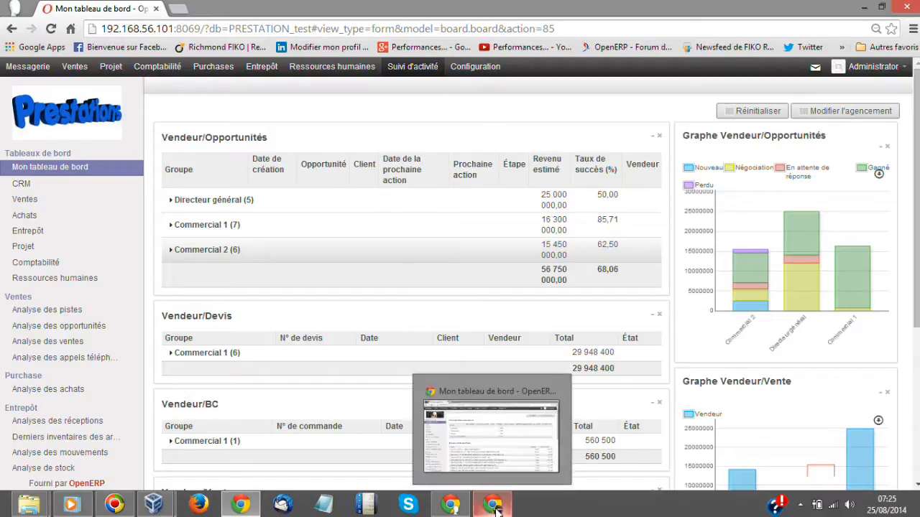
# - Switch to the browser window with the PRESTATION_SISALP database and look through its Mon tableau de bord
pyautogui.click(453, 509)
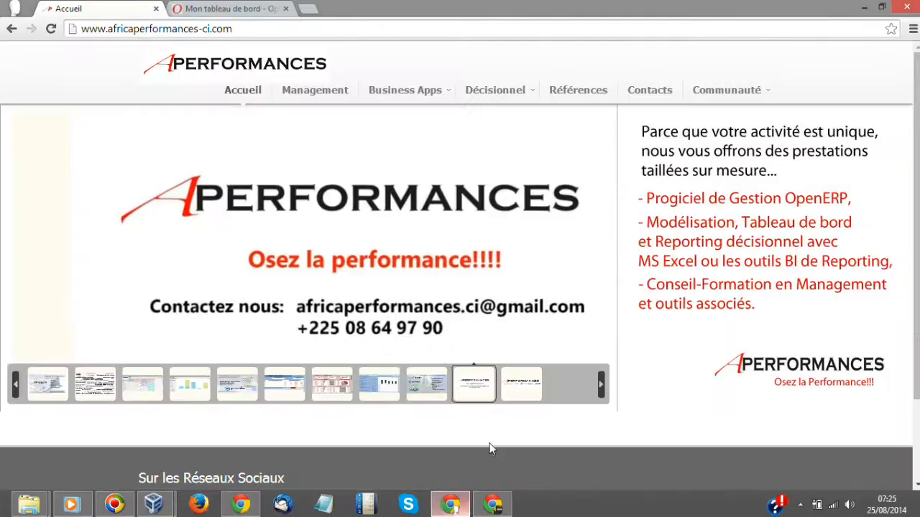
pyautogui.click(237, 9)
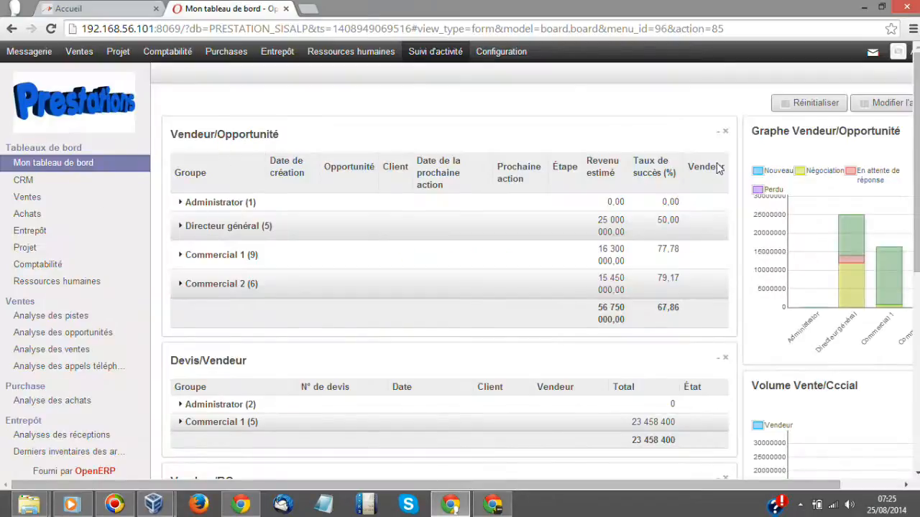
pyautogui.scroll(-4, 719, 171)
pyautogui.scroll(4, 529, 244)
# - View the Opportunités/Clients board across its client columns in the CRM dashboard, and open the Ventes dashboard
pyautogui.click(23, 181)
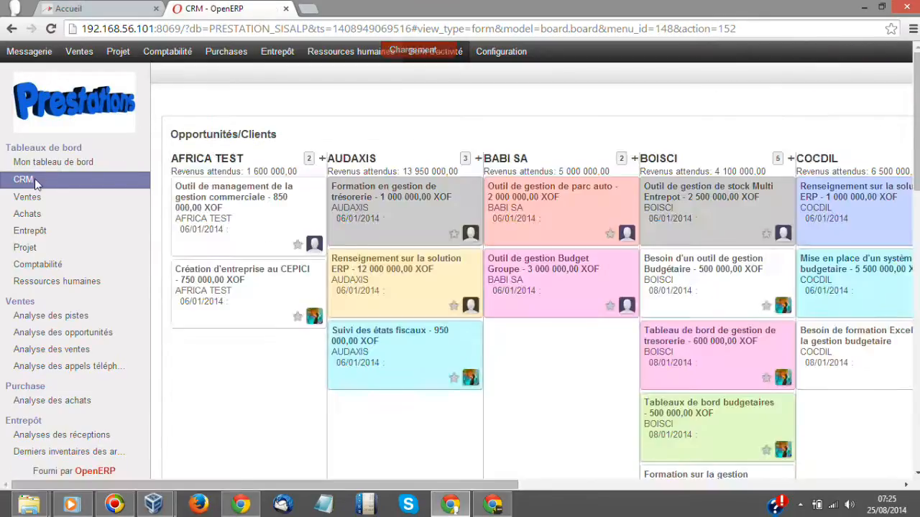
pyautogui.scroll(-1, 719, 161)
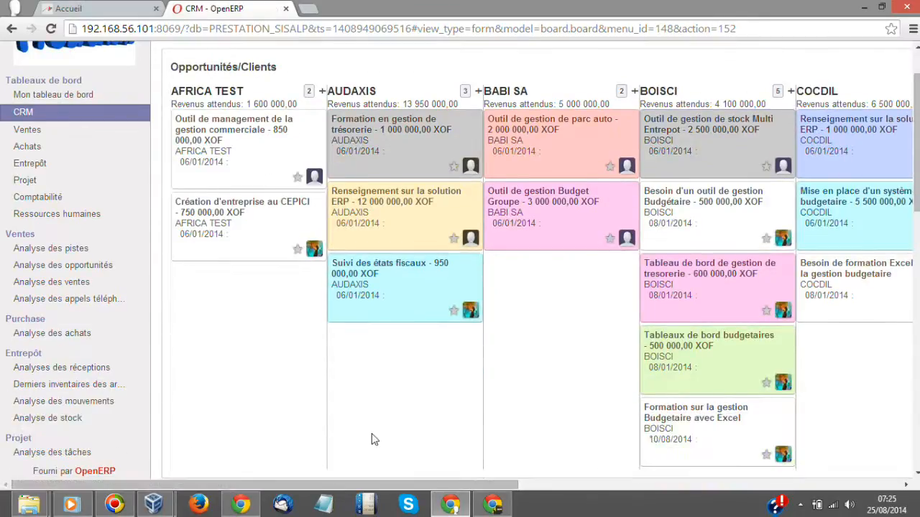
pyautogui.moveTo(378, 485)
pyautogui.mouseDown()
pyautogui.moveTo(737, 490)
pyautogui.moveTo(383, 493)
pyautogui.mouseUp()
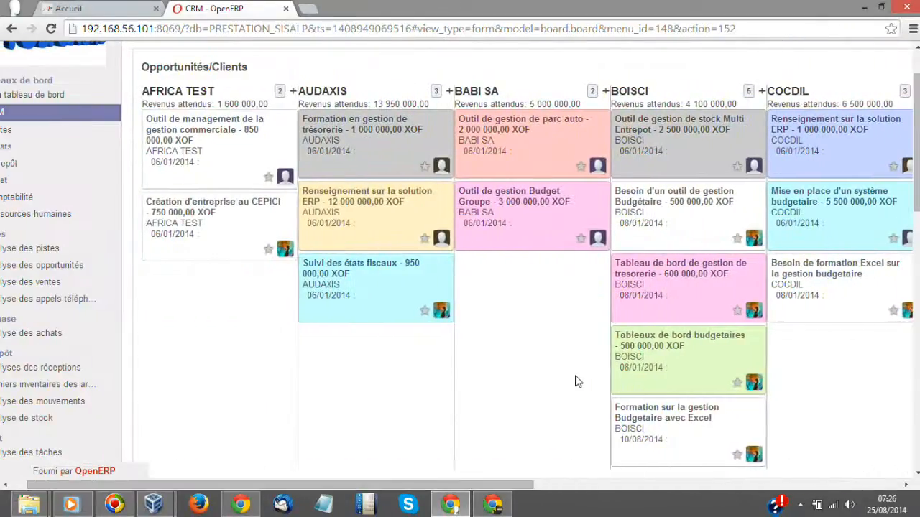
pyautogui.scroll(1, 577, 380)
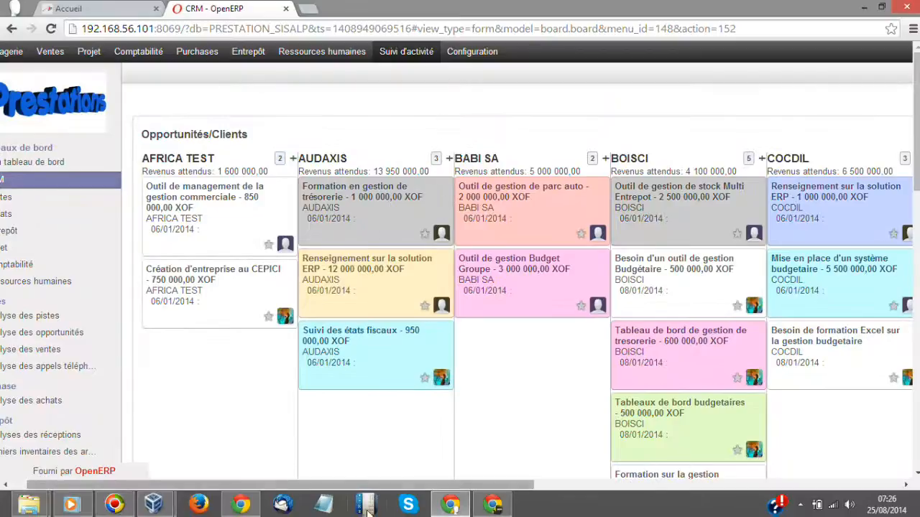
pyautogui.moveTo(391, 491); pyautogui.dragTo(323, 495)
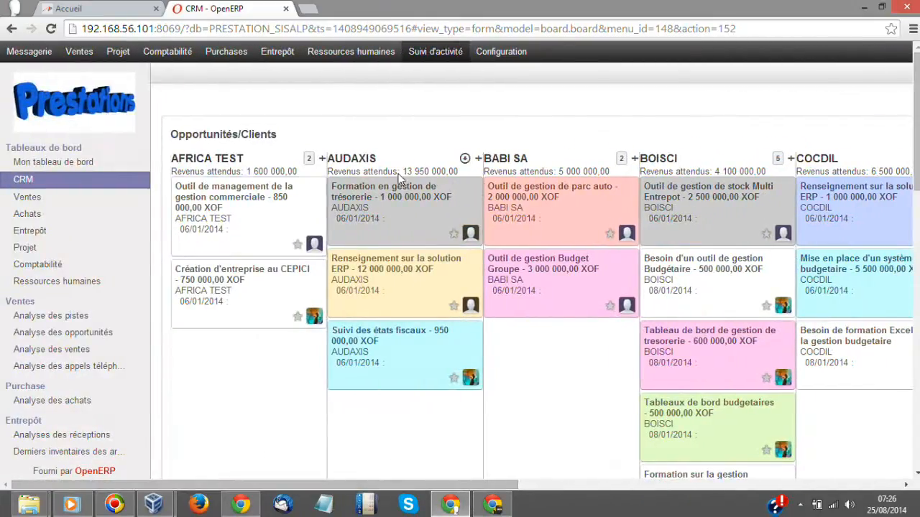
pyautogui.click(35, 197)
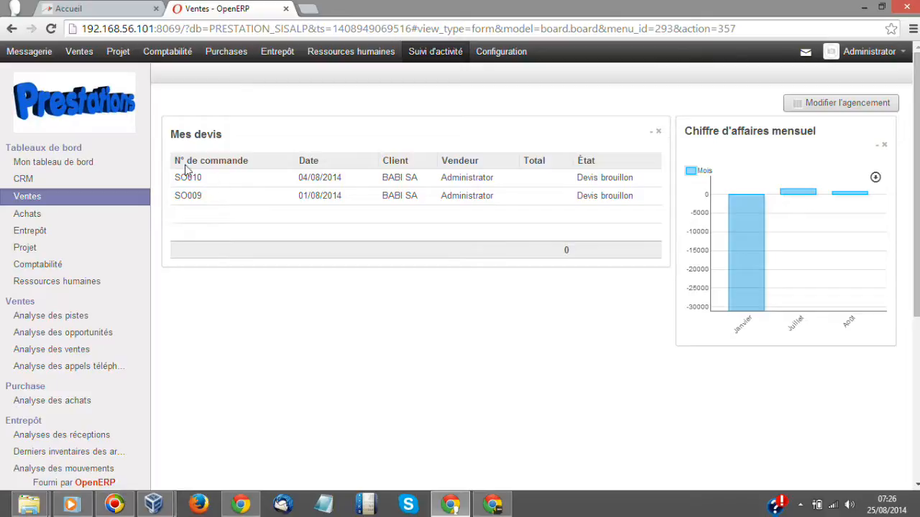
# - Open the Comptabilité dashboard, expand the Encaissement group of client payments, and review the Trésorerie and Balance Analytique/GO lists
pyautogui.click(50, 264)
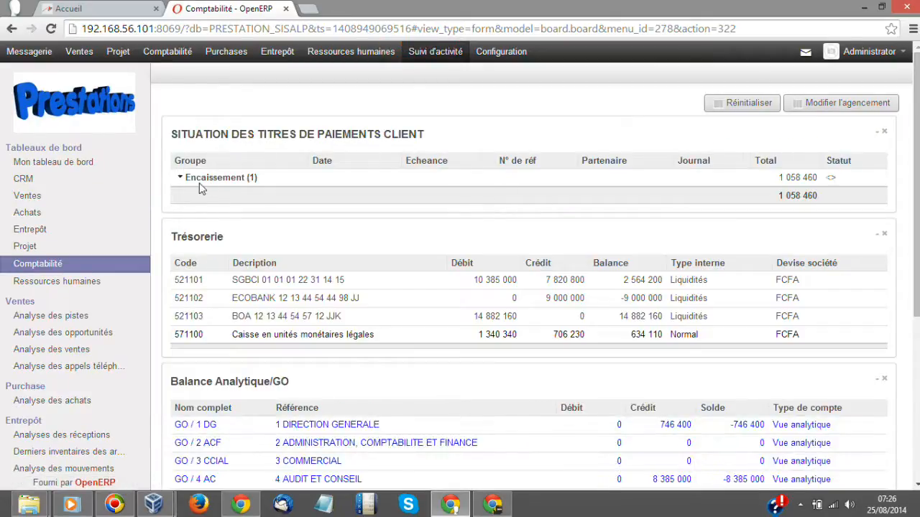
pyautogui.click(209, 179)
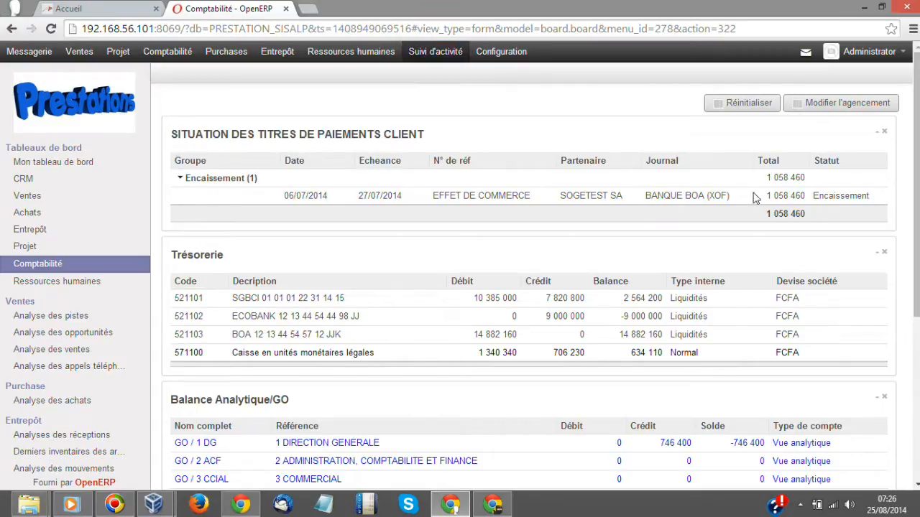
pyautogui.scroll(-1, 370, 193)
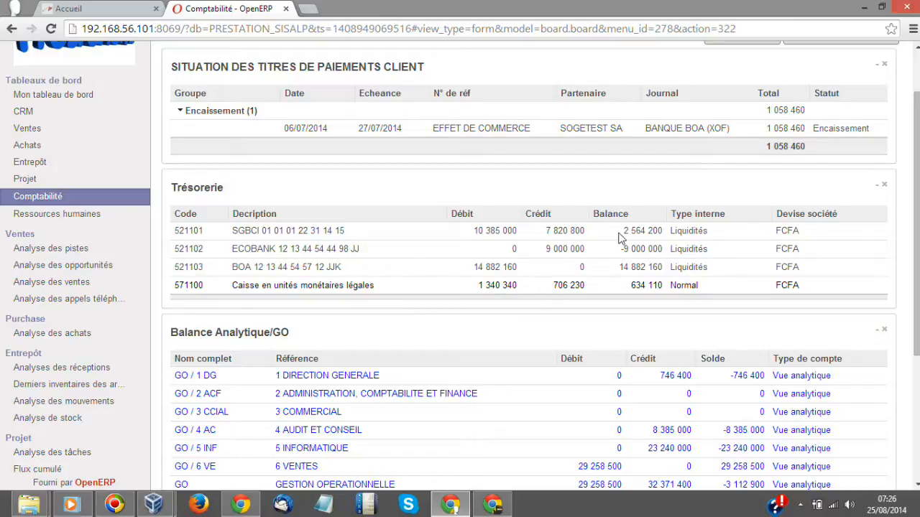
pyautogui.scroll(-2, 442, 223)
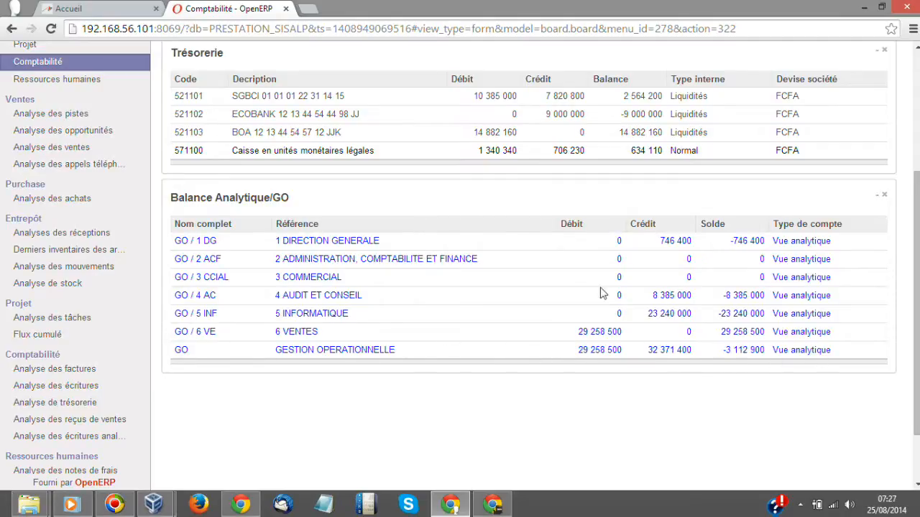
pyautogui.scroll(3, 370, 286)
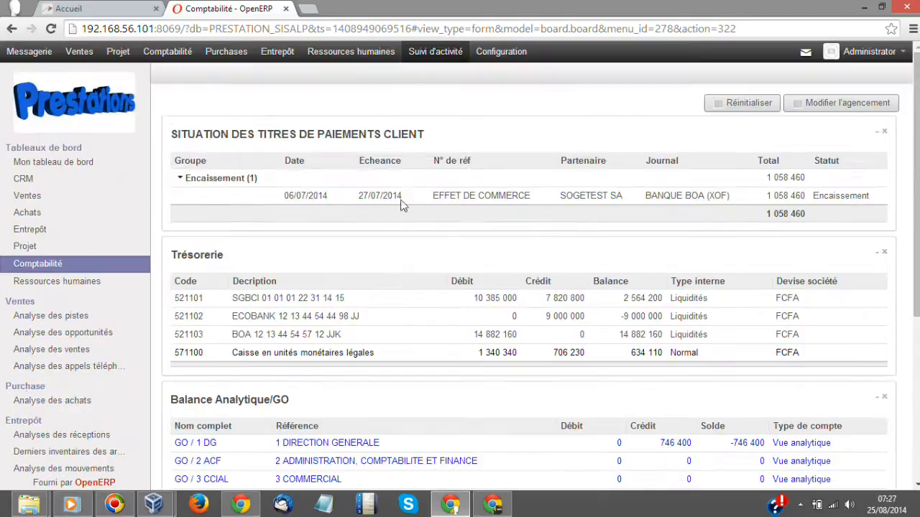
# - Switch to the DISTRIBUTION_SISALP browser window and review its Demandes d'Approvisionnement and Situation Globale des Stocks lists
pyautogui.click(494, 508)
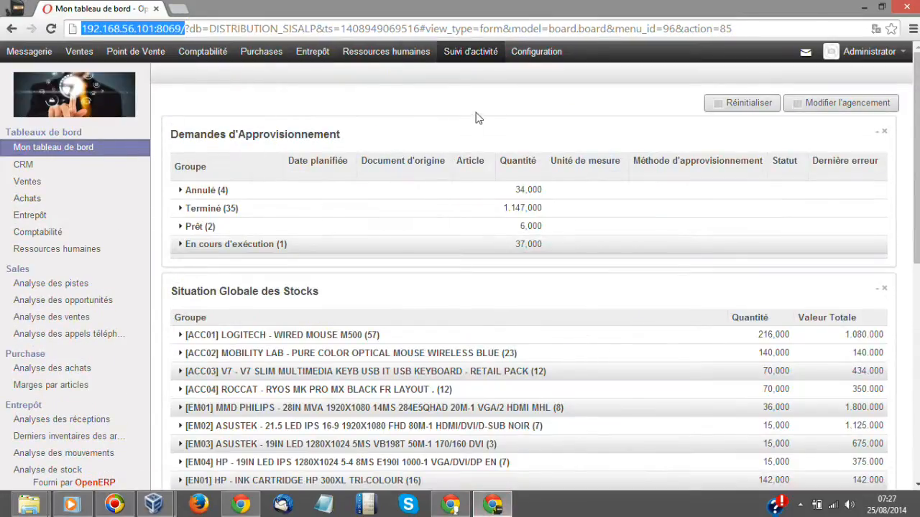
pyautogui.click(438, 104)
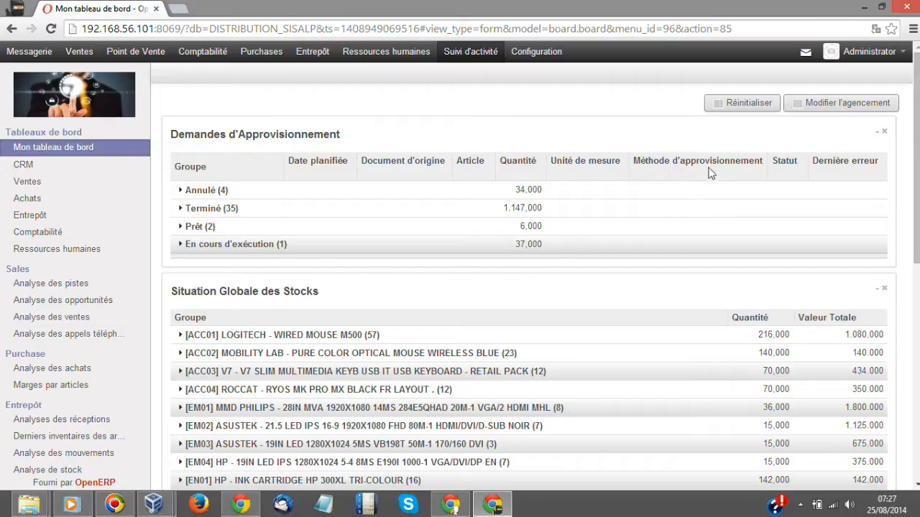
pyautogui.scroll(-1, 721, 188)
pyautogui.scroll(-3, 721, 188)
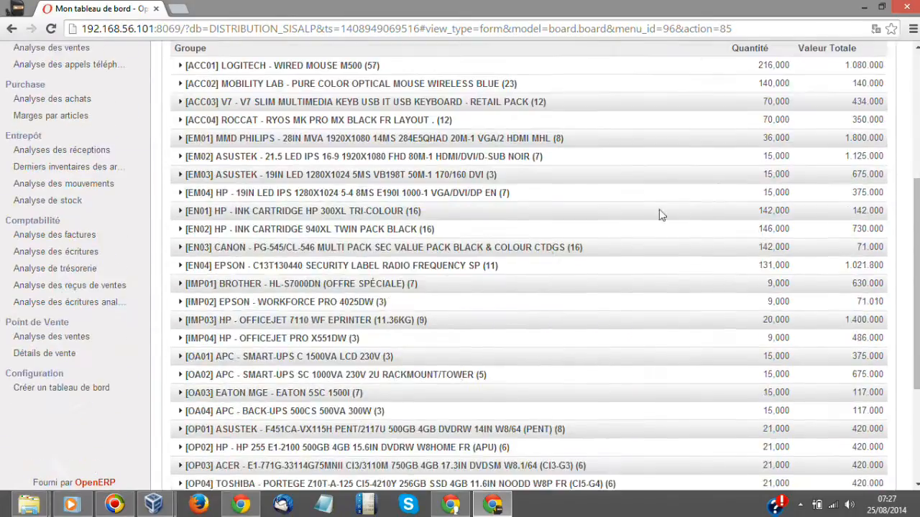
pyautogui.scroll(4, 659, 213)
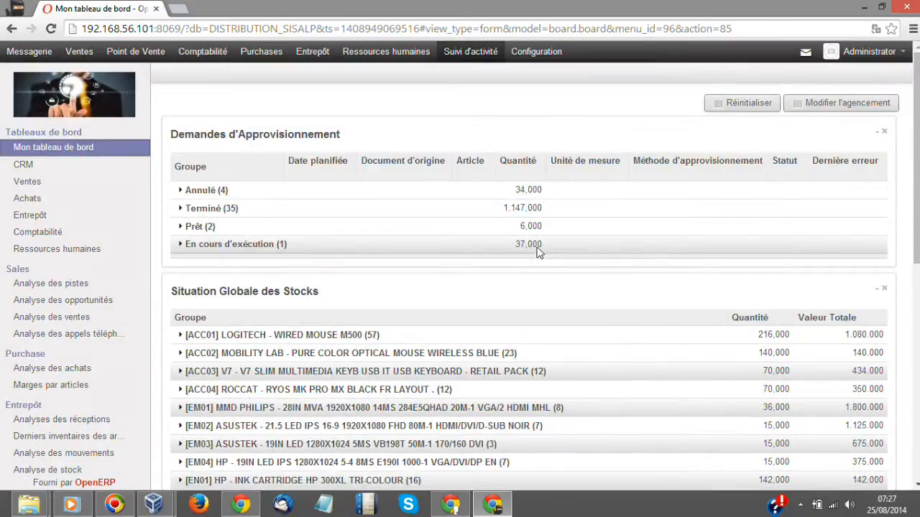
# - Expand the Annulé group of procurement requests and the [ACC01] Logitech mouse group in Situation Globale des Stocks to examine their details
pyautogui.click(203, 191)
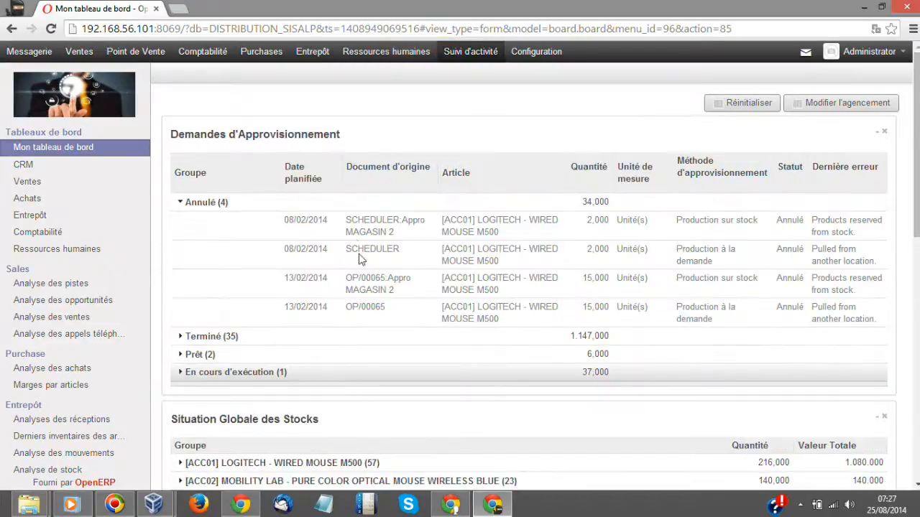
pyautogui.scroll(-3, 361, 259)
pyautogui.scroll(-5, 301, 226)
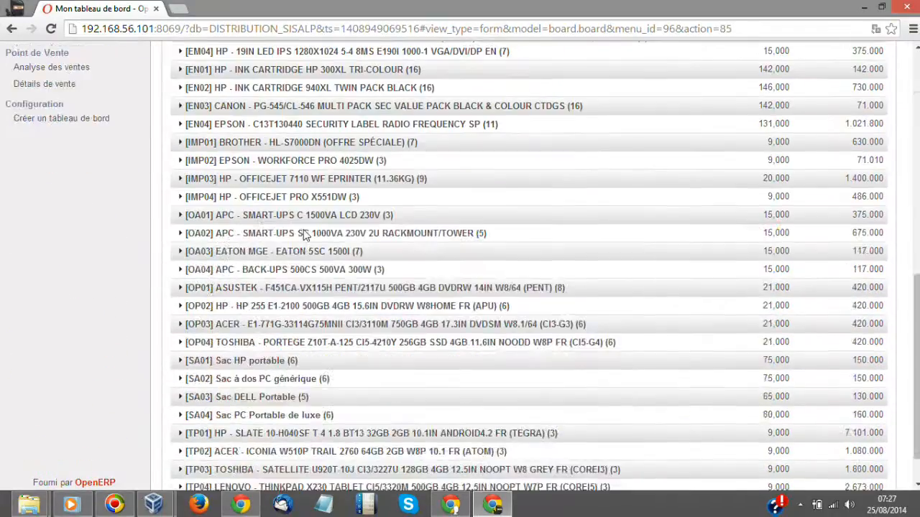
pyautogui.scroll(6, 303, 229)
pyautogui.click(237, 347)
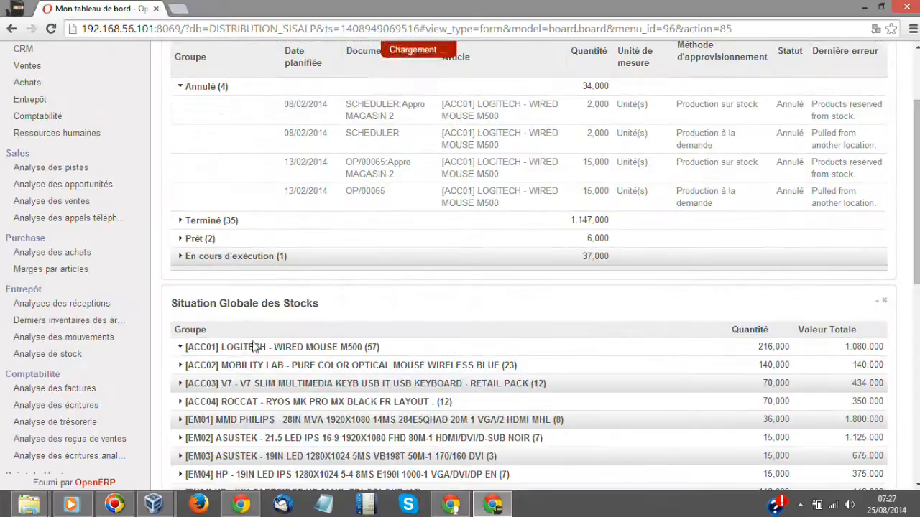
pyautogui.scroll(-4, 373, 248)
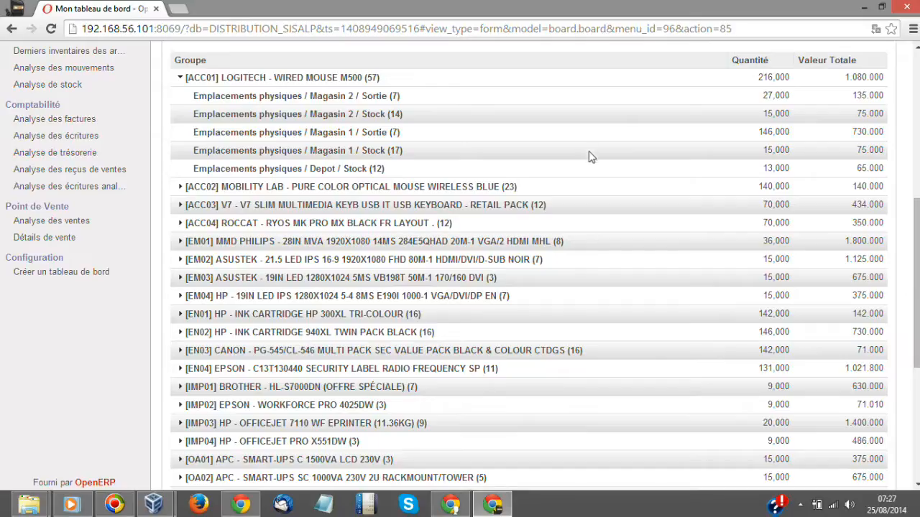
pyautogui.scroll(5, 544, 183)
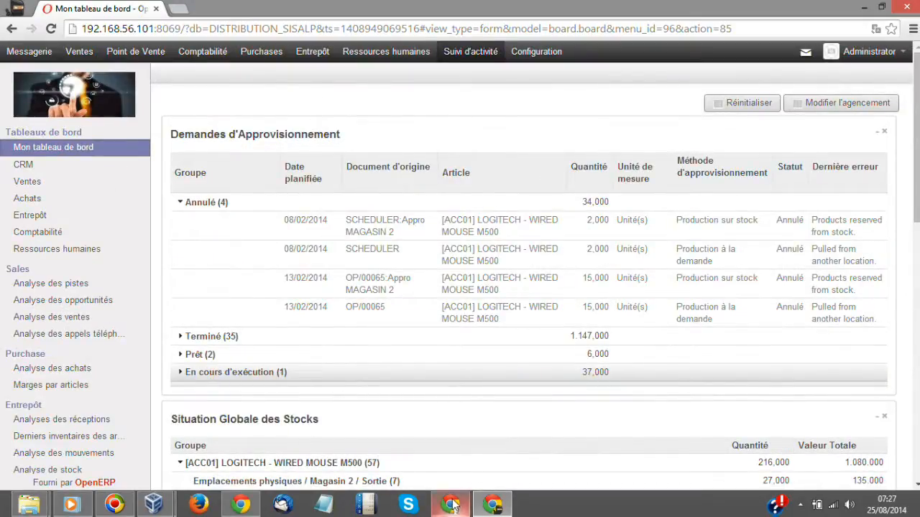
# - Switch to the PRESTATION_SISALP browser window and show the Clients of the Ventes module as a list
pyautogui.click(451, 503)
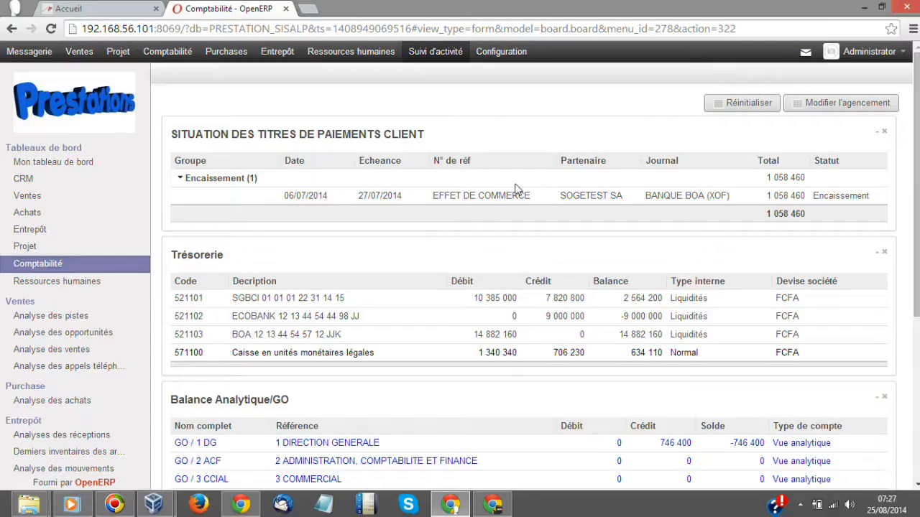
pyautogui.scroll(-4, 507, 187)
pyautogui.scroll(4, 422, 212)
pyautogui.click(80, 52)
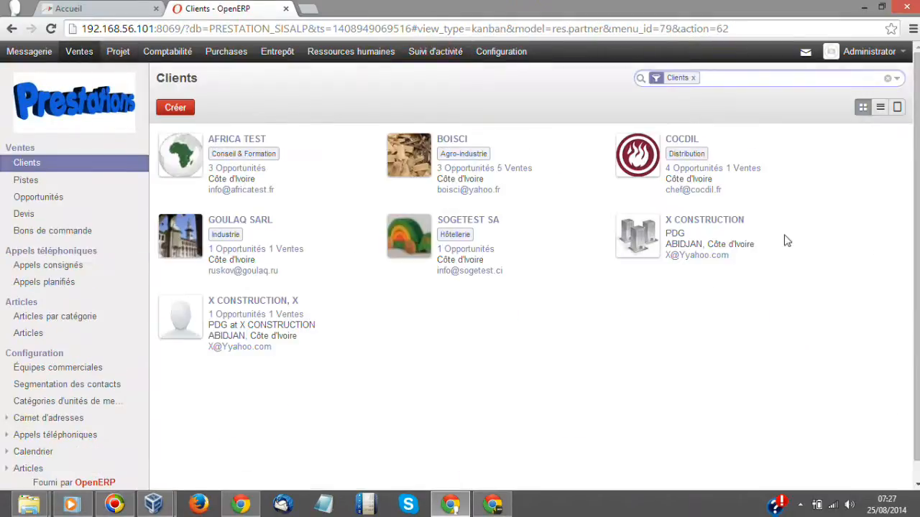
pyautogui.click(880, 107)
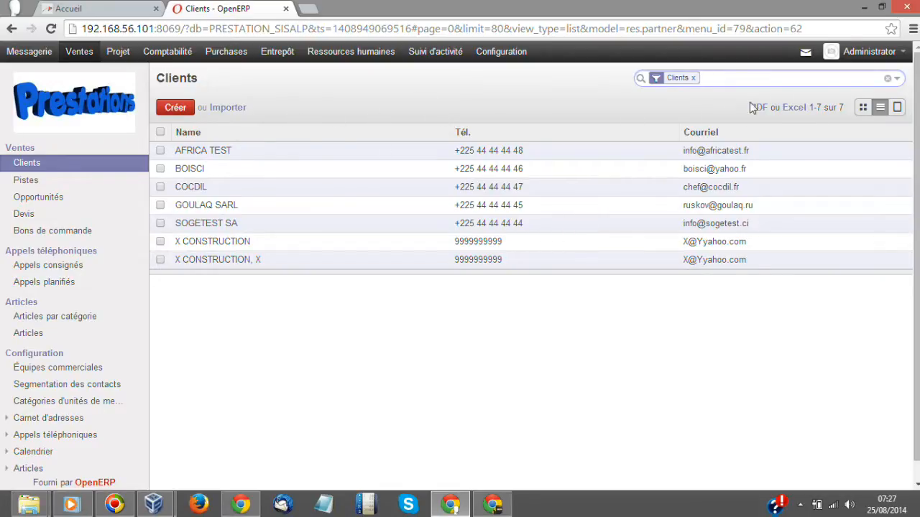
# - Group the clients list by Vendeur and expand both the Administrator and Sans valeur groups
pyautogui.click(898, 79)
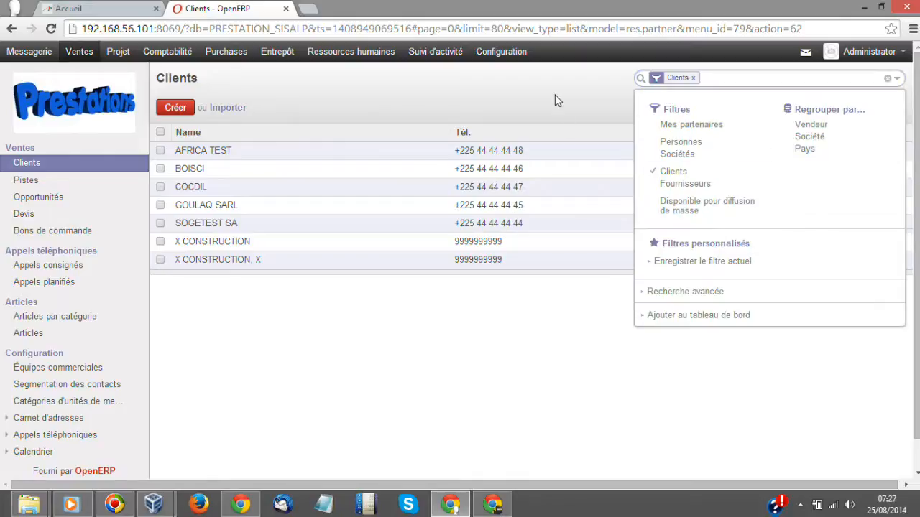
pyautogui.click(679, 85)
pyautogui.click(898, 79)
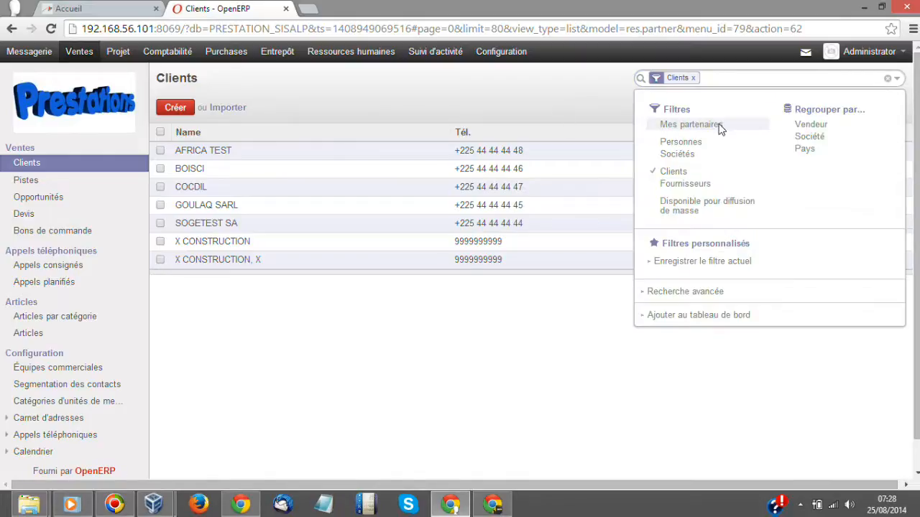
pyautogui.click(812, 126)
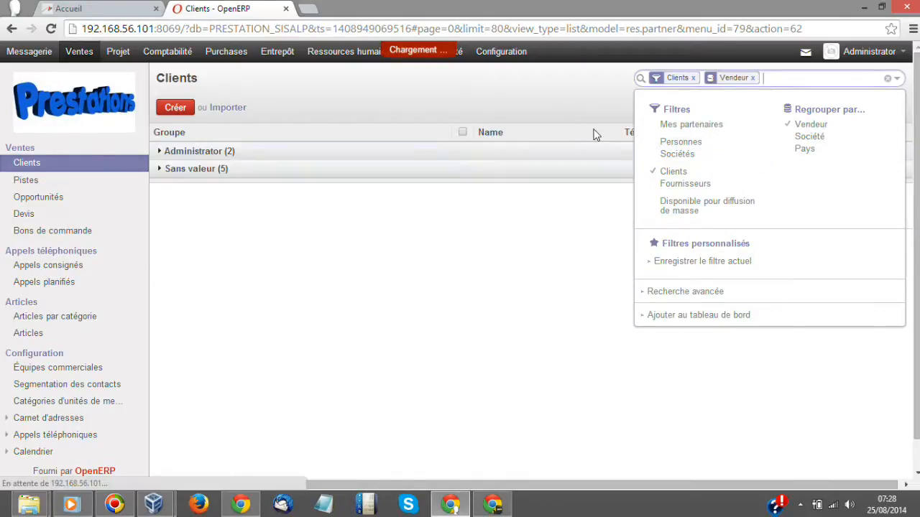
pyautogui.click(446, 150)
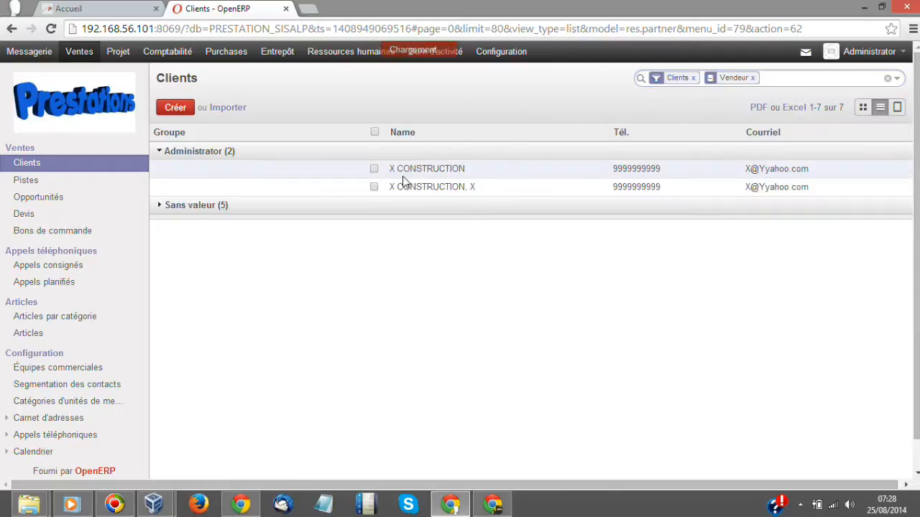
pyautogui.click(388, 207)
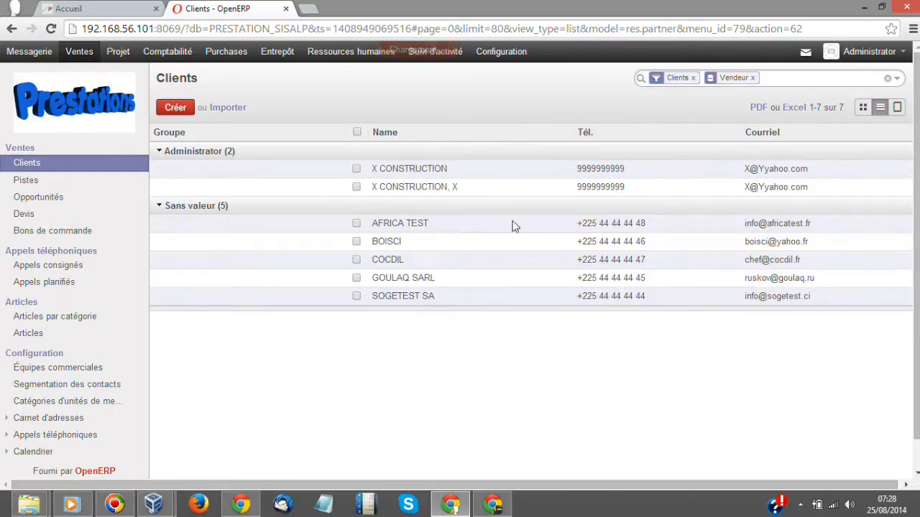
# - Remove the Vendeur grouping and Clients filter from the clients list, and open Factures clients in Comptabilité to look through the invoices
pyautogui.click(753, 78)
pyautogui.click(692, 77)
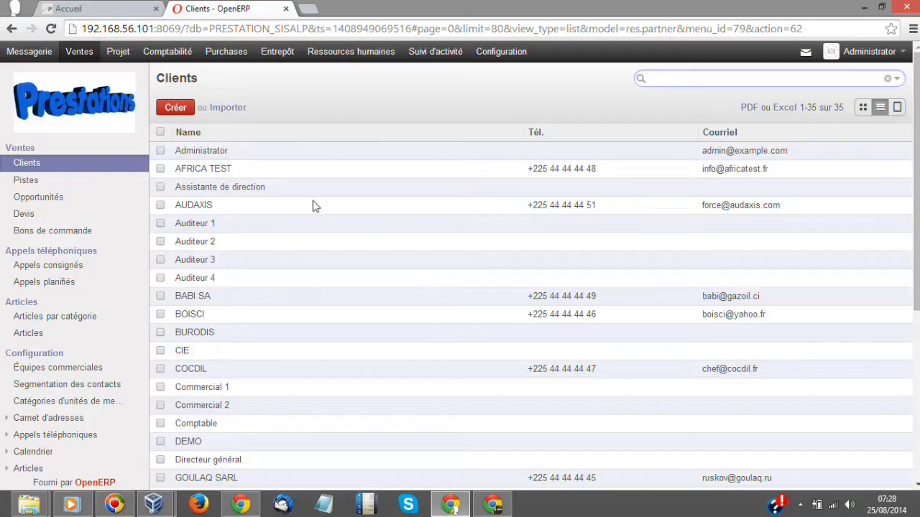
pyautogui.click(158, 55)
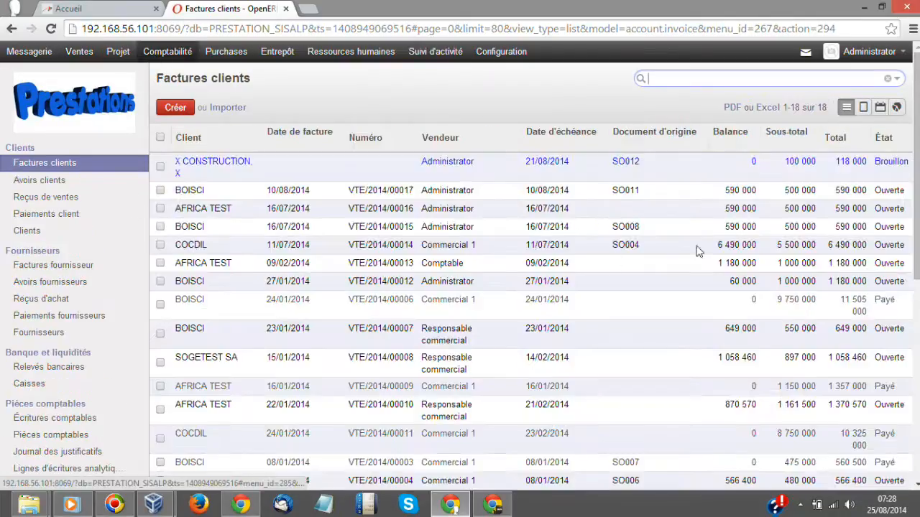
pyautogui.scroll(-2, 500, 262)
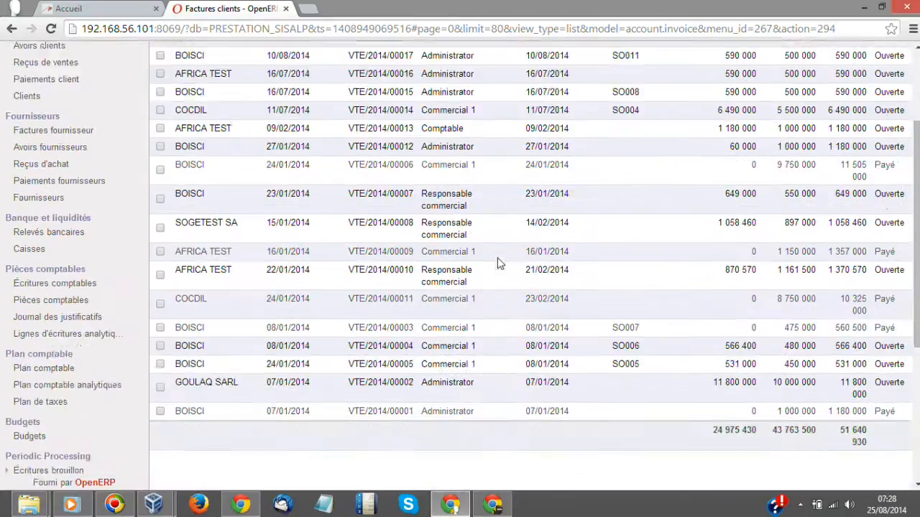
pyautogui.scroll(2, 501, 261)
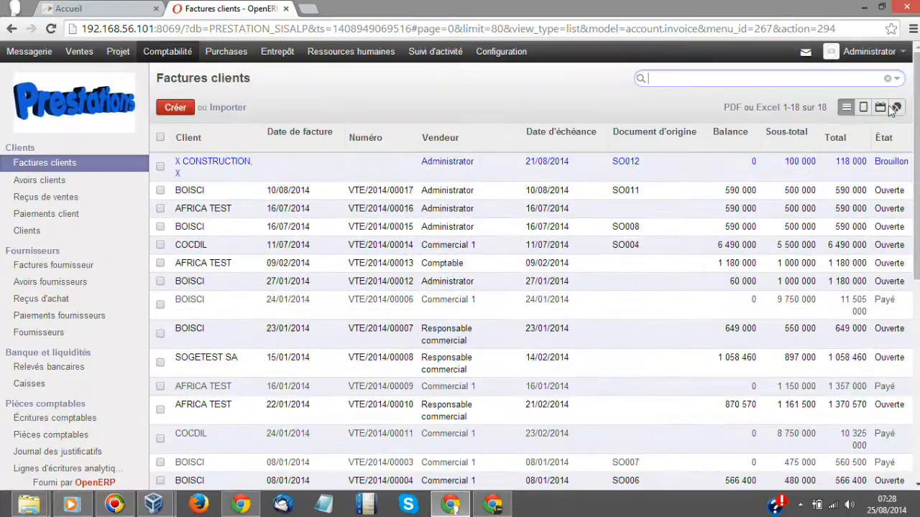
pyautogui.click(896, 79)
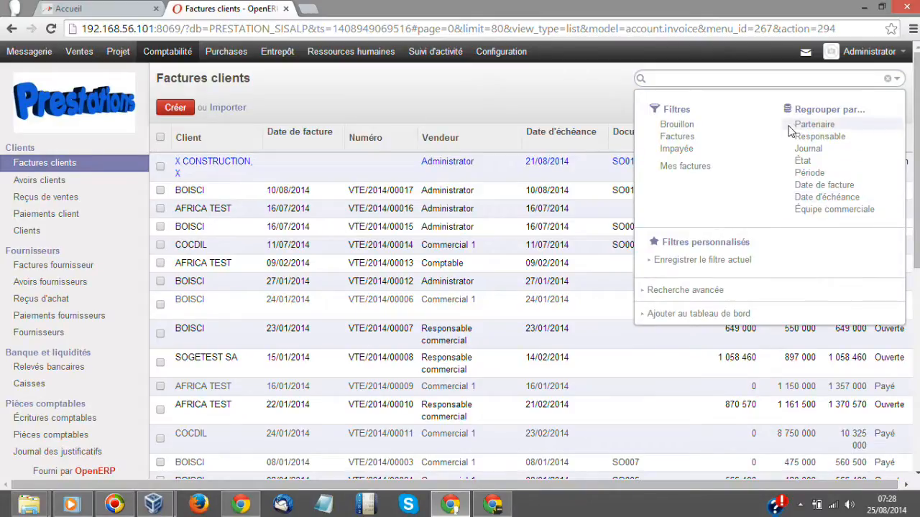
pyautogui.click(539, 95)
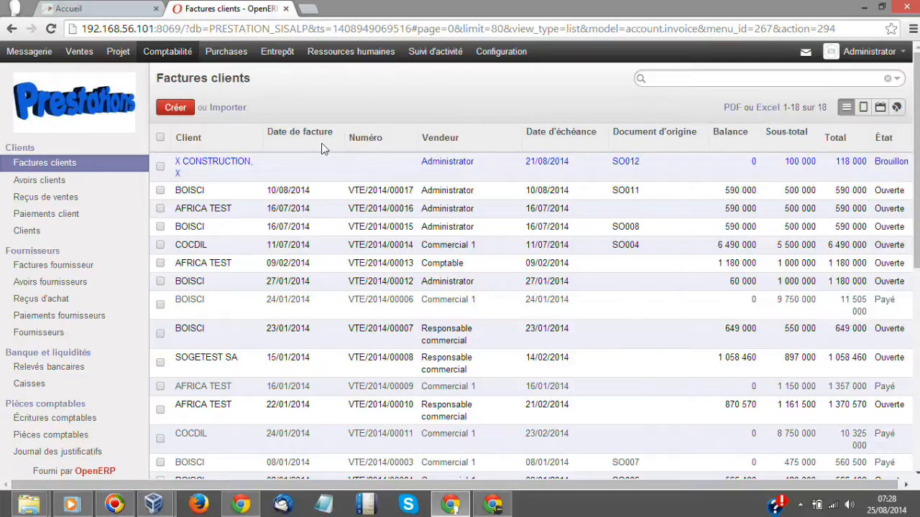
pyautogui.scroll(-3, 646, 219)
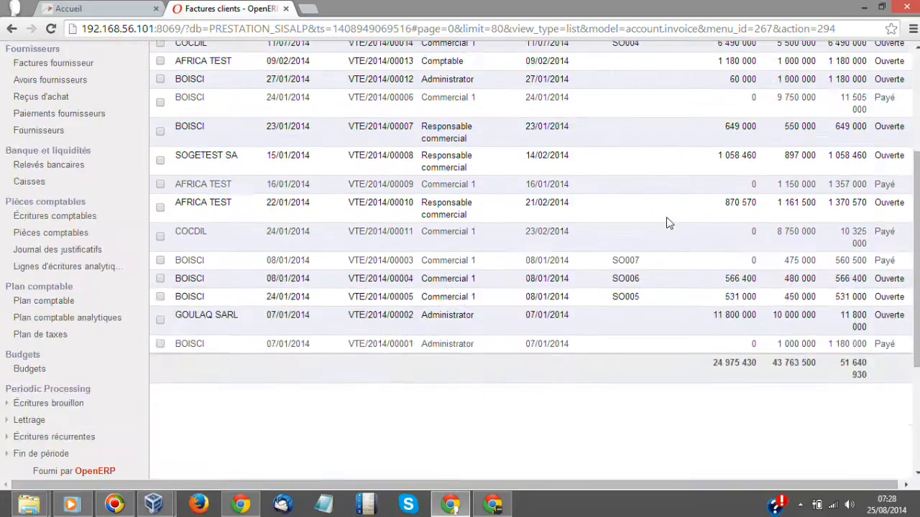
pyautogui.scroll(2, 666, 217)
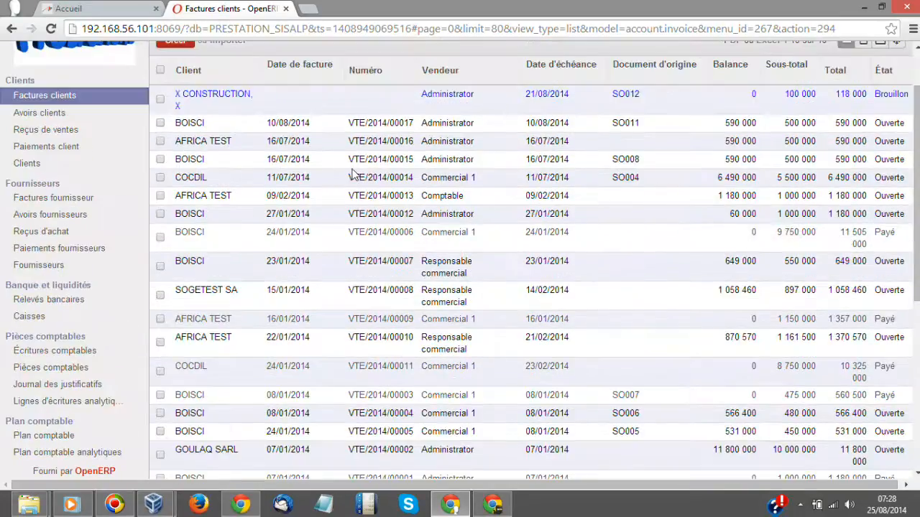
pyautogui.scroll(1, 555, 195)
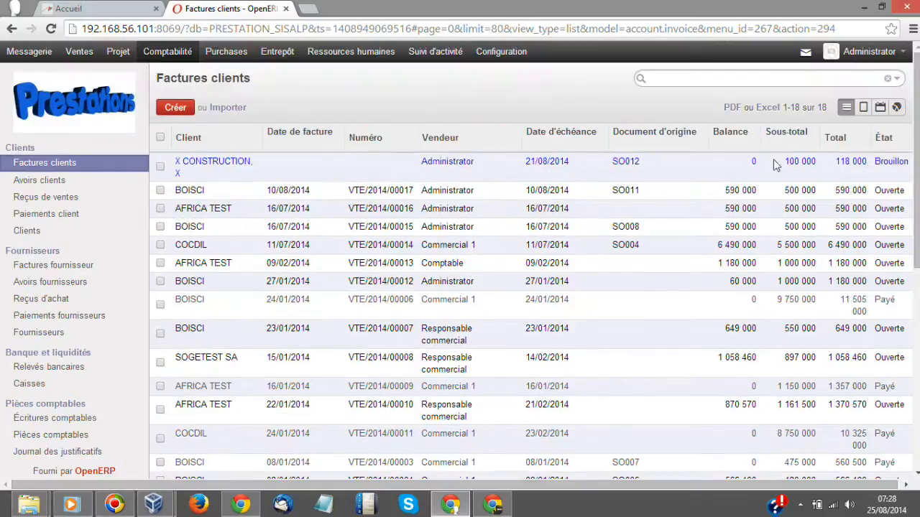
# - Set up an advanced search condition on the customer invoices using Date d'échéance with the operator supérieur à
pyautogui.click(896, 79)
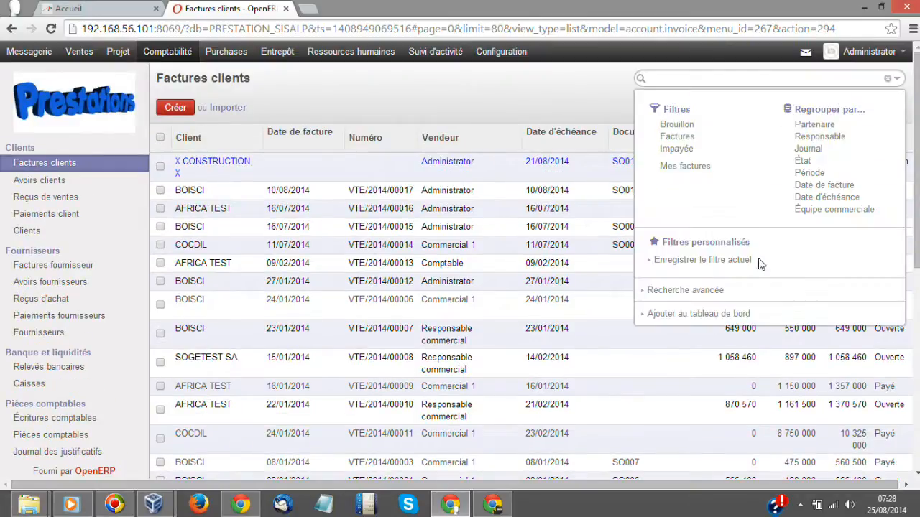
pyautogui.click(678, 289)
pyautogui.click(650, 317)
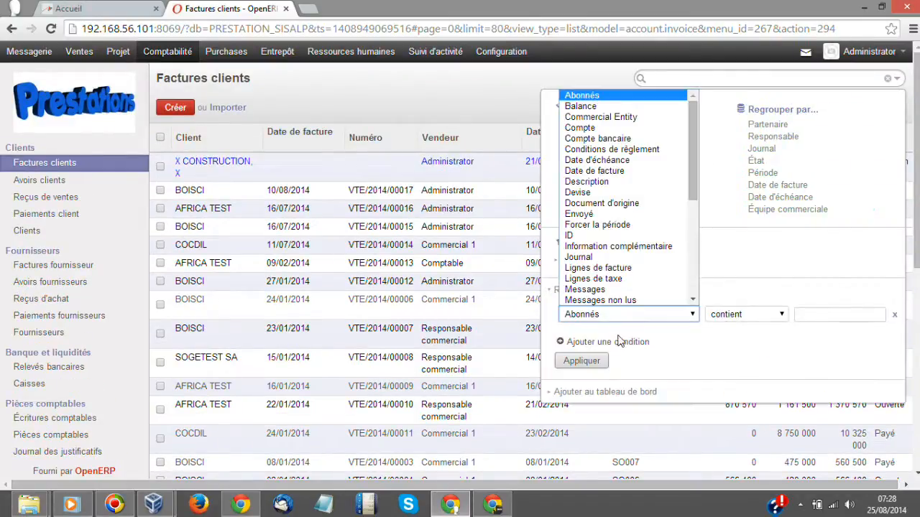
pyautogui.scroll(-5, 633, 184)
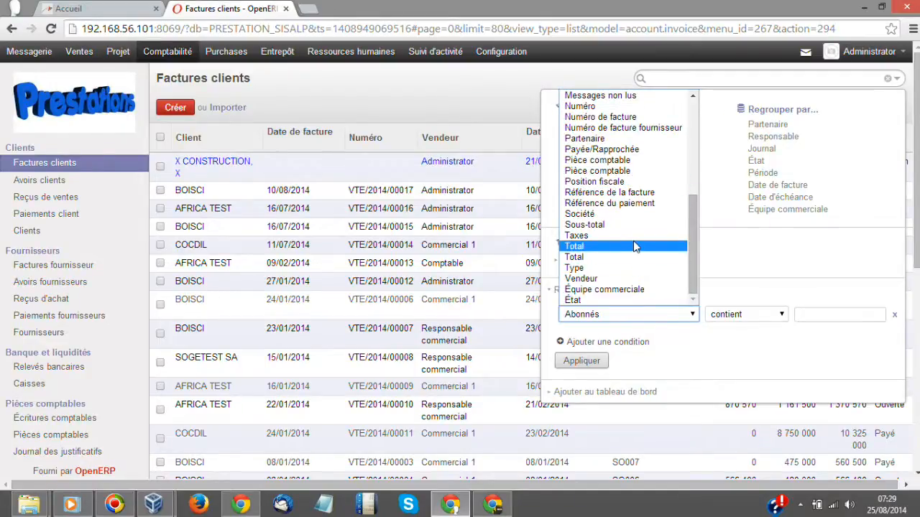
pyautogui.scroll(2, 635, 241)
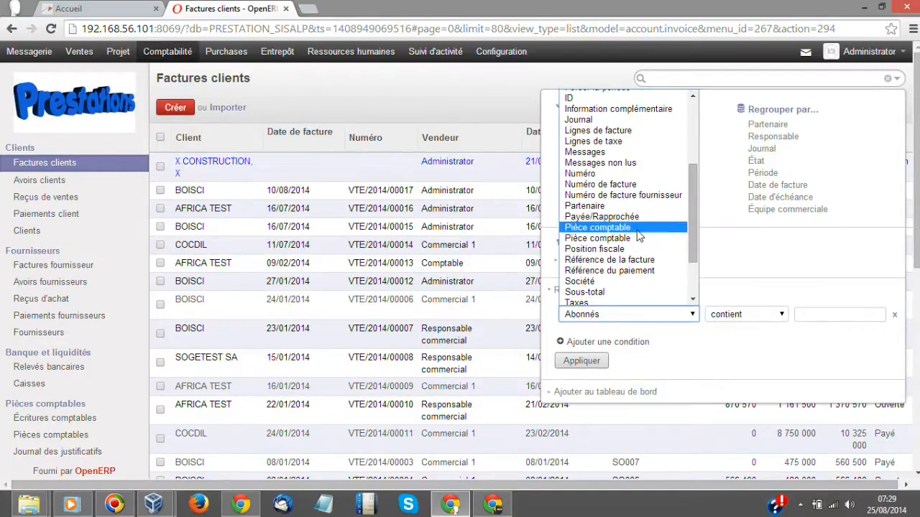
pyautogui.scroll(5, 637, 234)
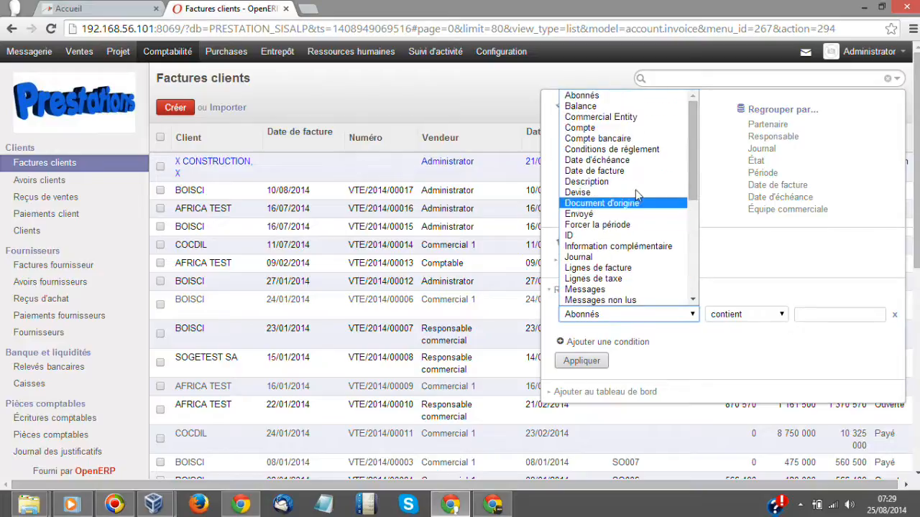
pyautogui.click(632, 161)
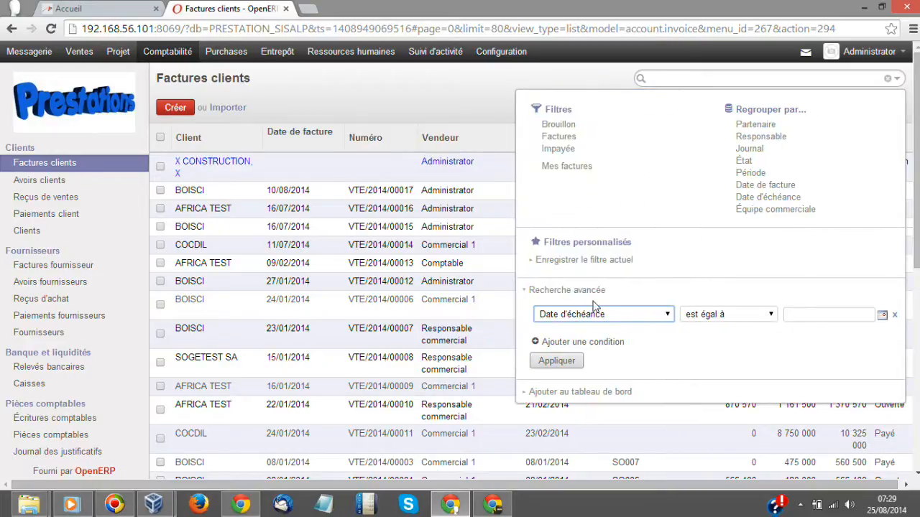
pyautogui.click(772, 316)
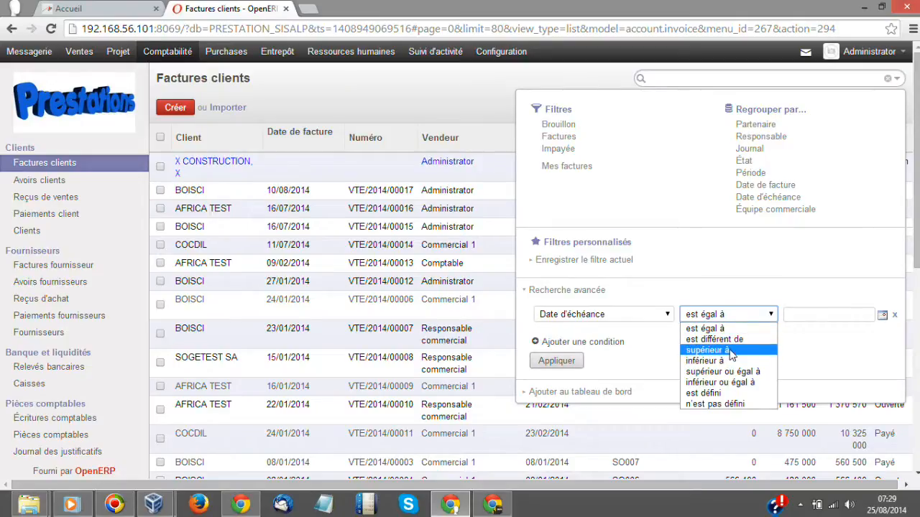
pyautogui.click(730, 351)
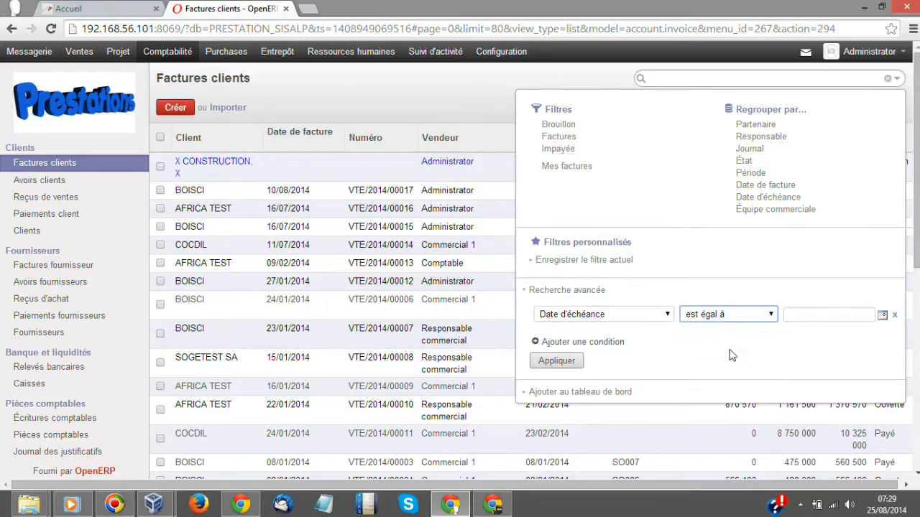
# - Set the due-date condition's value to 01/07/2014 and apply the filter to the customer invoices
pyautogui.click(882, 315)
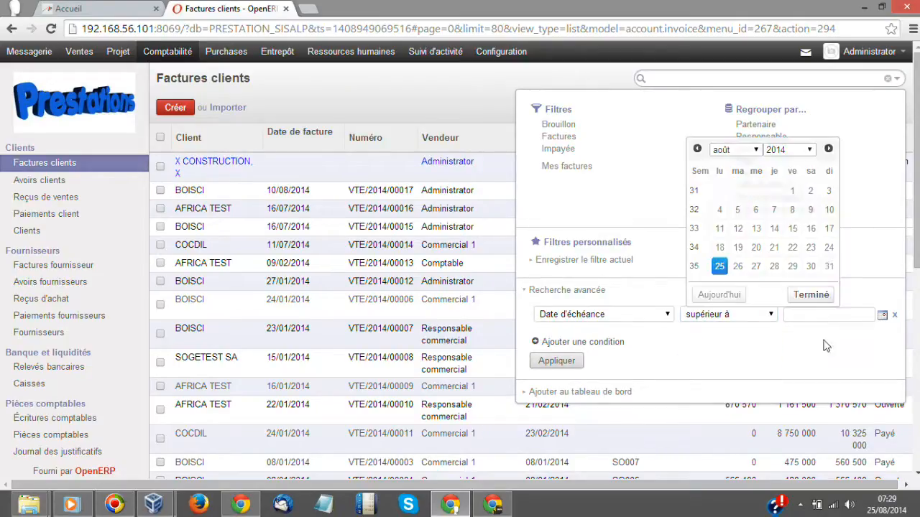
pyautogui.click(697, 149)
pyautogui.click(697, 150)
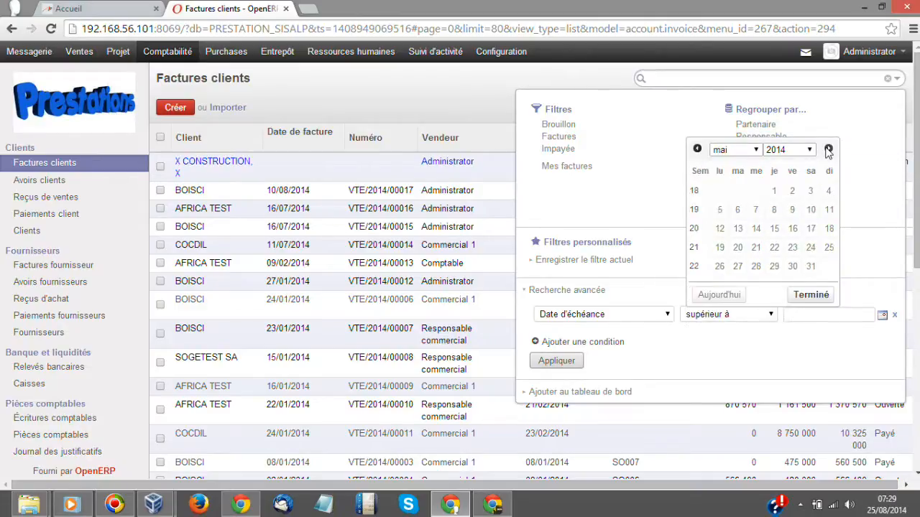
pyautogui.click(827, 150)
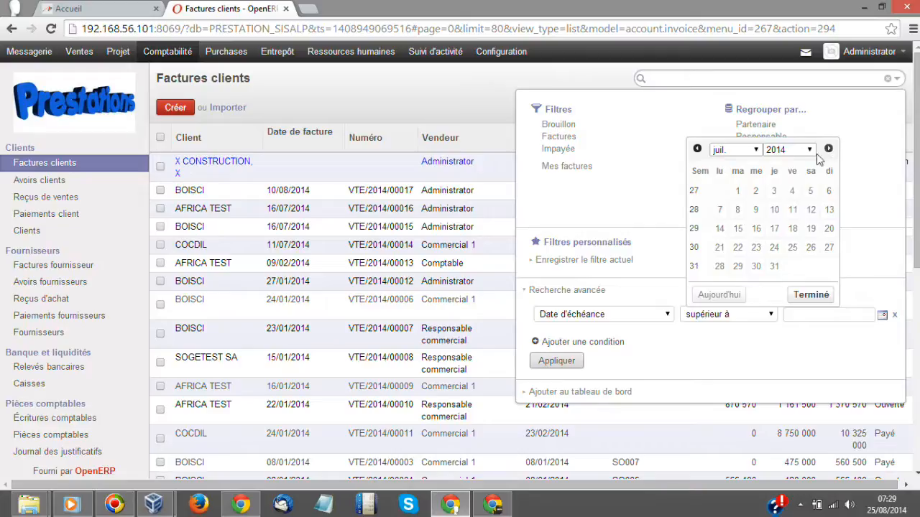
pyautogui.click(737, 190)
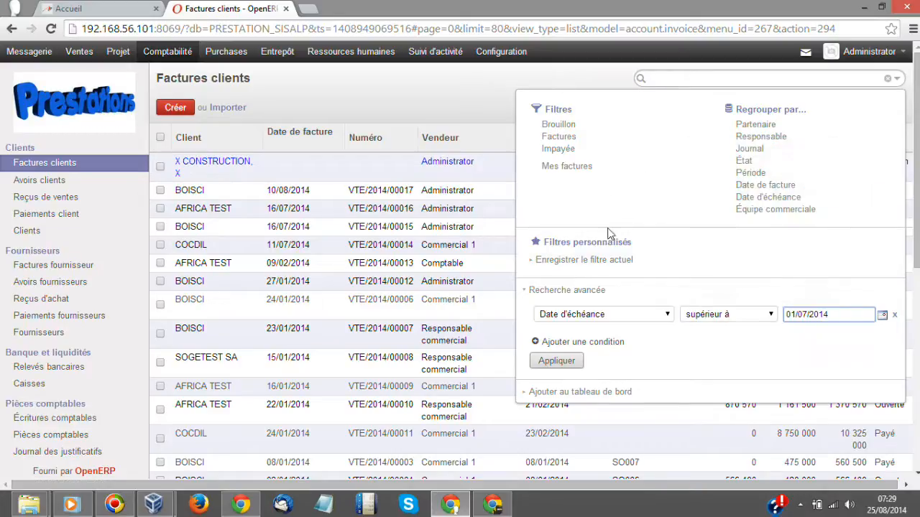
pyautogui.click(563, 361)
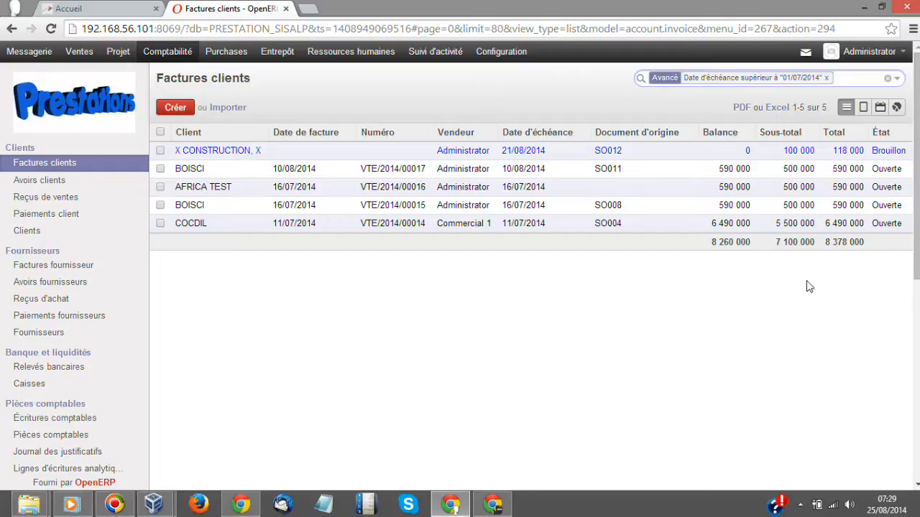
# - Group the filtered customer invoices by Partenaire and expand every partner group
pyautogui.click(896, 79)
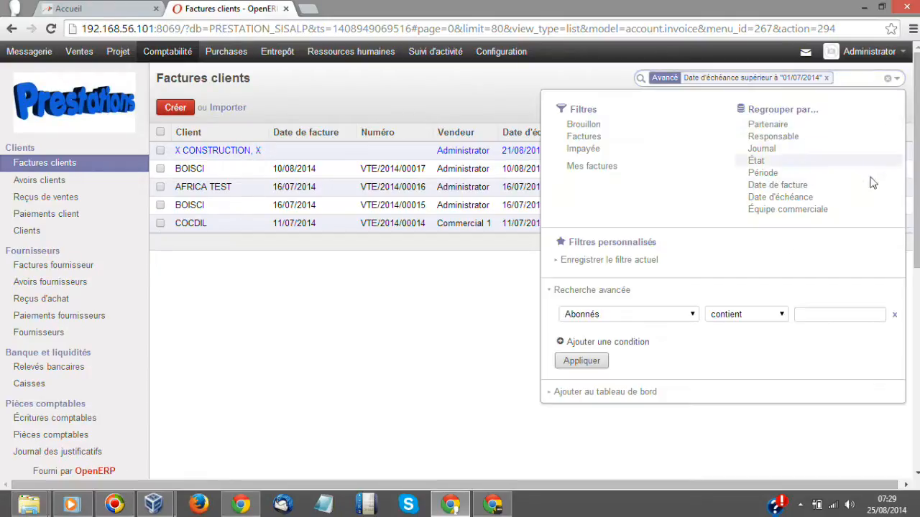
pyautogui.click(768, 125)
pyautogui.click(220, 136)
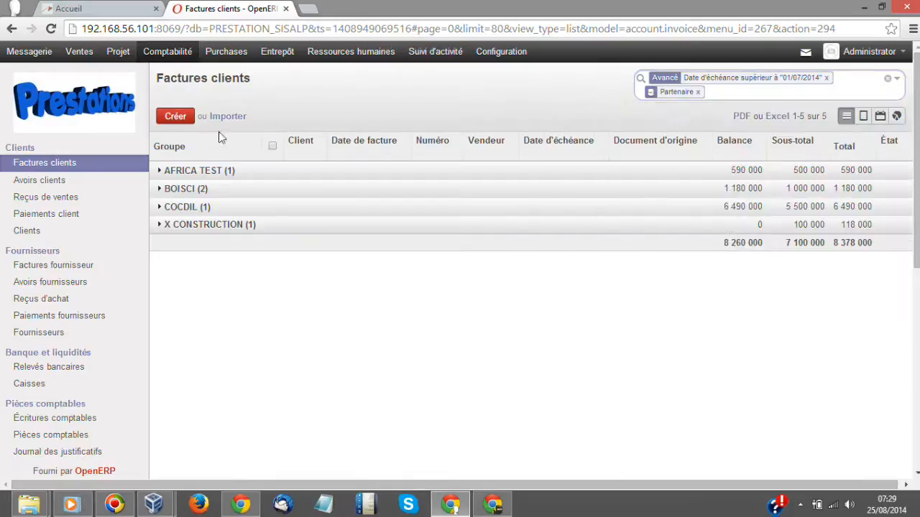
pyautogui.click(203, 171)
pyautogui.click(198, 224)
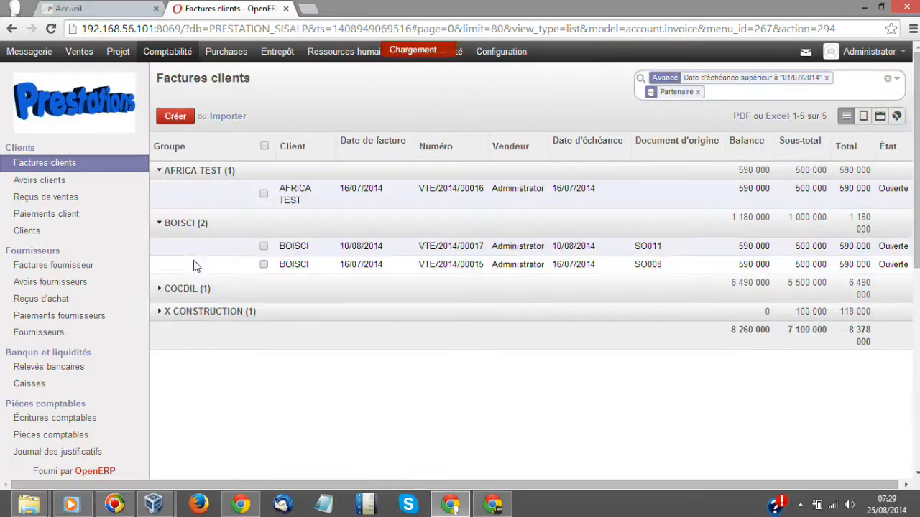
pyautogui.click(194, 288)
pyautogui.click(199, 340)
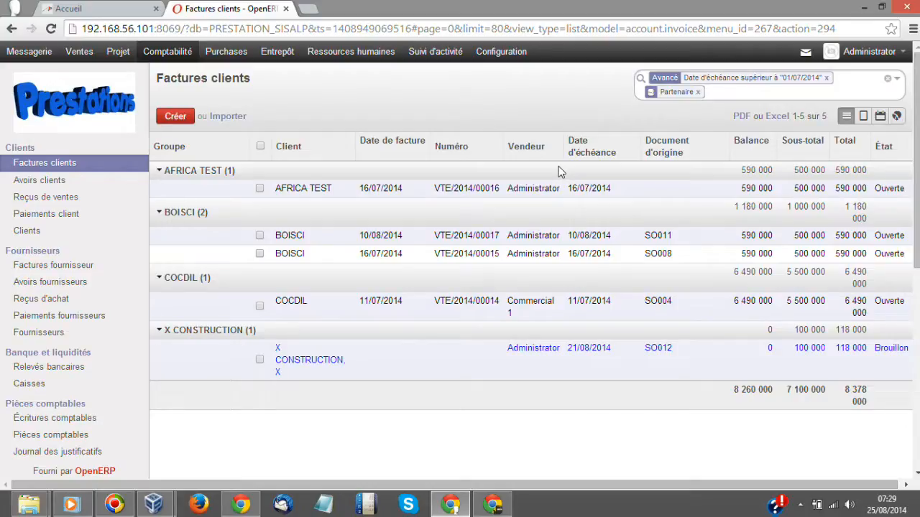
# - Print the grouped invoice list with PDFCreator to a desktop PDF named Factures clients - OpenERP, and review the document
pyautogui.hotkey('ctrl', 'p')
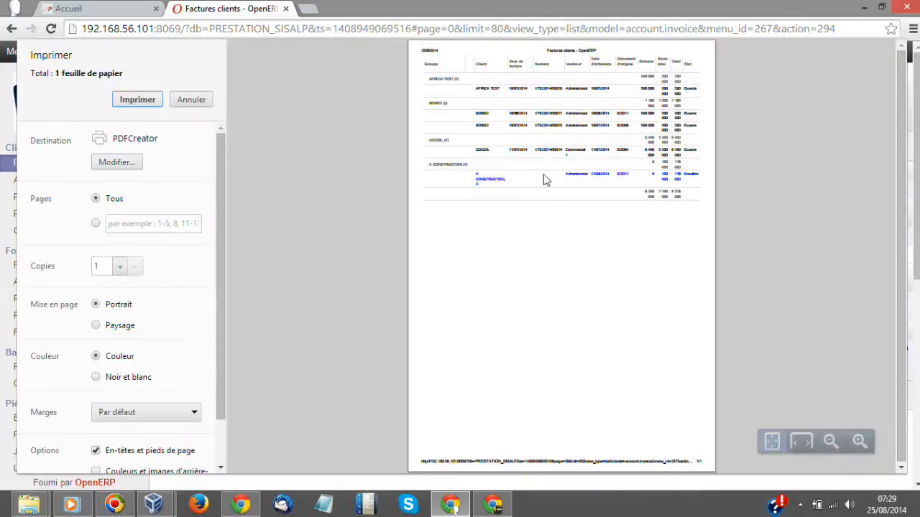
pyautogui.click(134, 102)
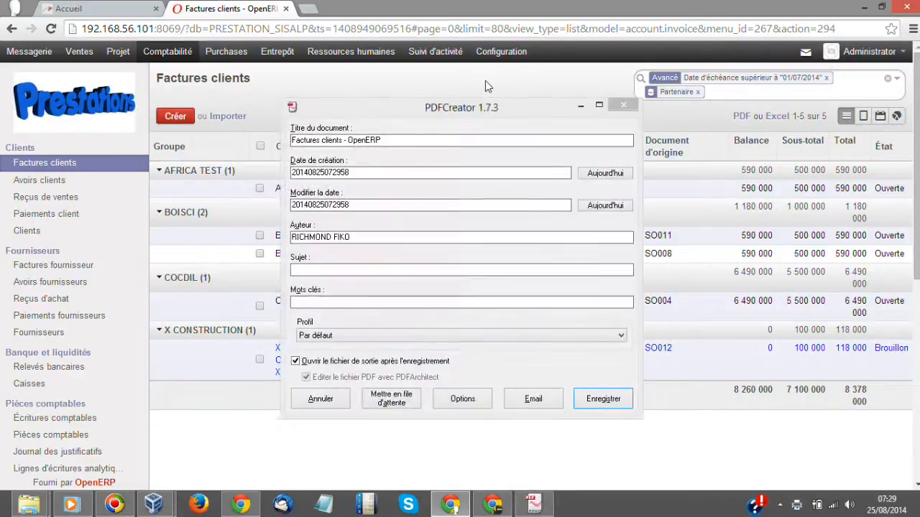
pyautogui.click(616, 400)
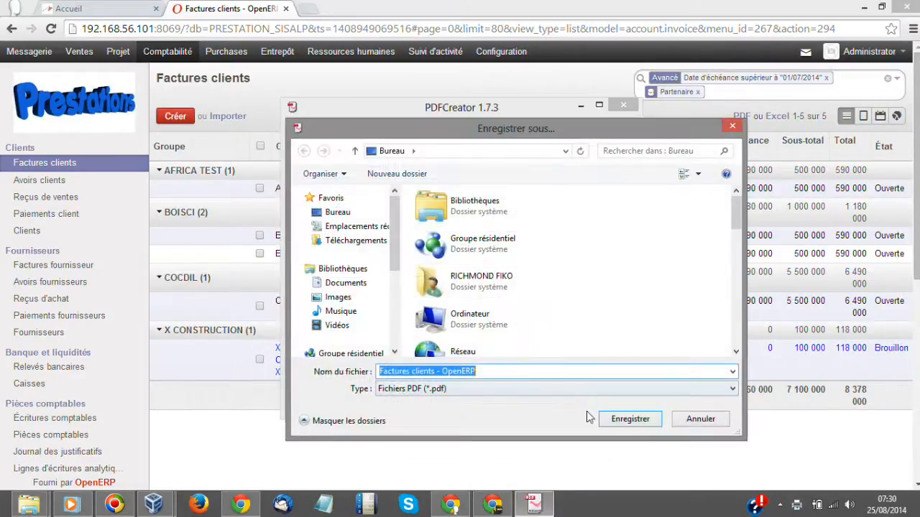
pyautogui.click(622, 418)
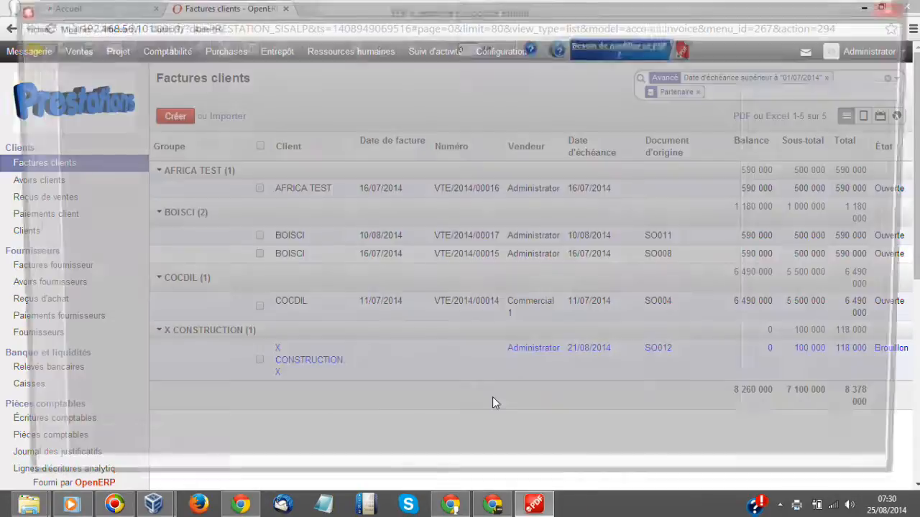
pyautogui.scroll(-5, 527, 280)
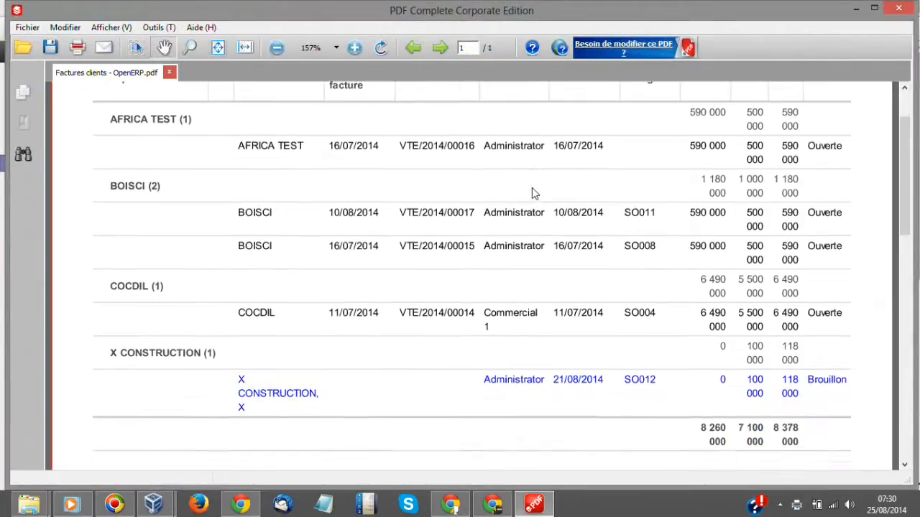
pyautogui.scroll(4, 523, 249)
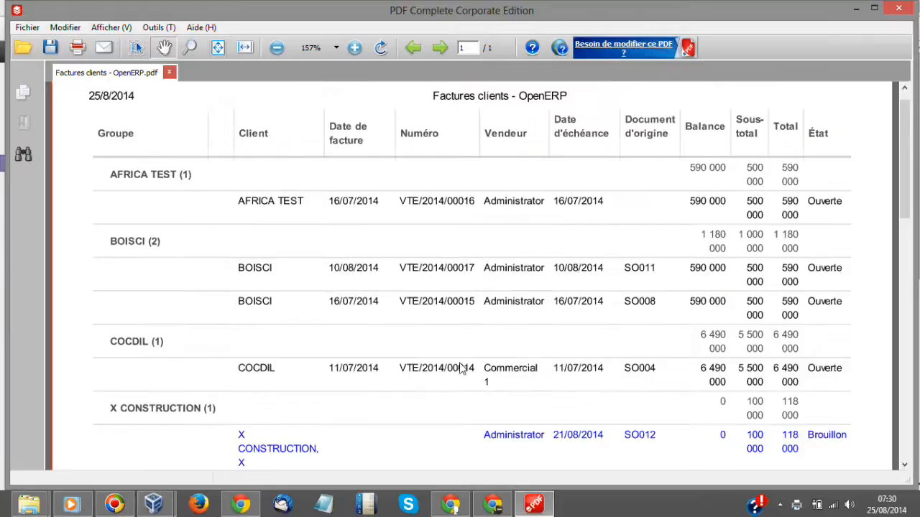
pyautogui.click(856, 9)
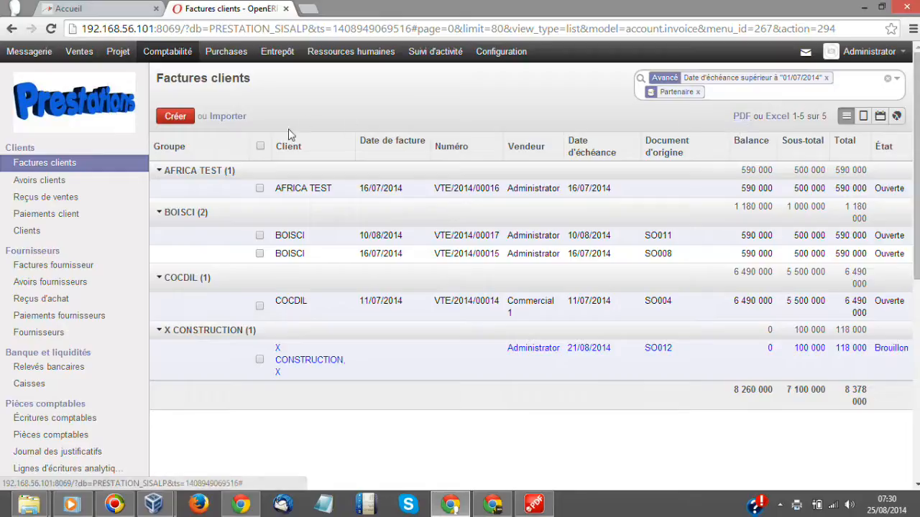
# - Export the grouped invoices with OpenERP's own PDF export, download PDF Export_4.pdf, and open it to review its layout
pyautogui.click(741, 116)
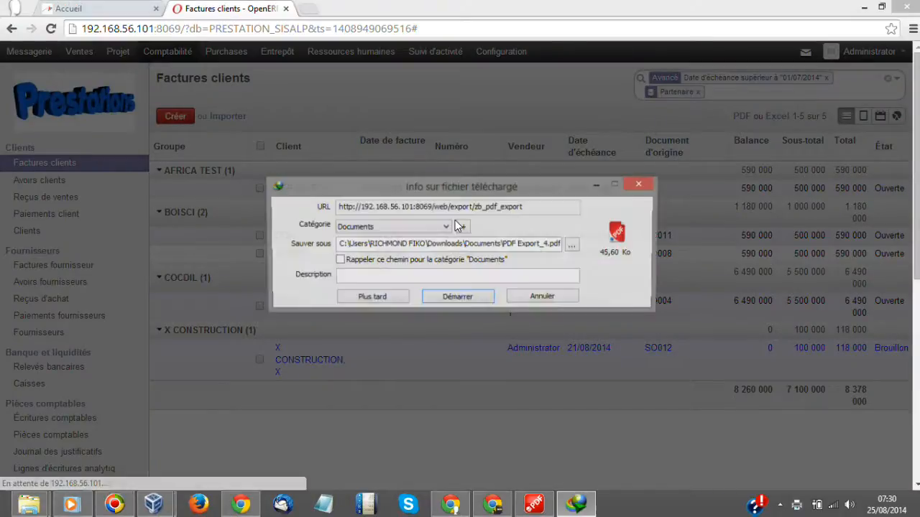
pyautogui.click(441, 297)
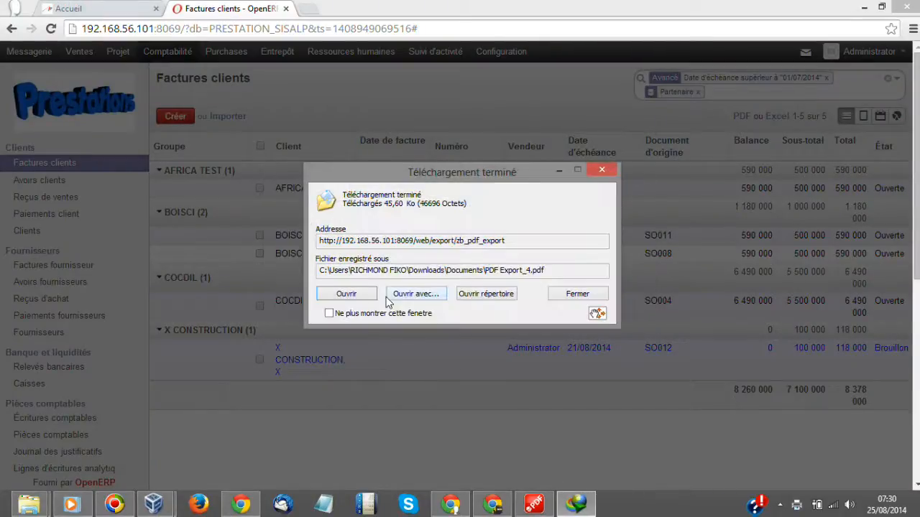
pyautogui.click(348, 294)
pyautogui.scroll(-3, 443, 324)
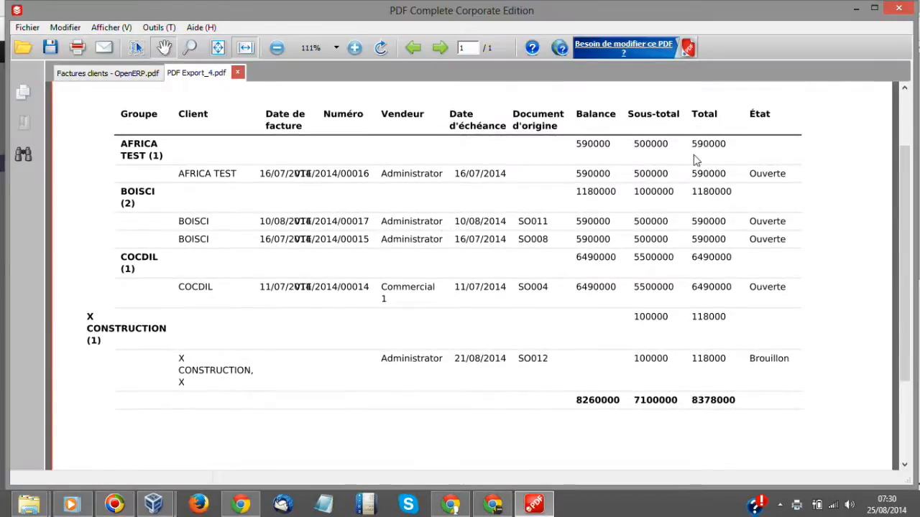
pyautogui.scroll(-4, 443, 362)
pyautogui.scroll(6, 441, 294)
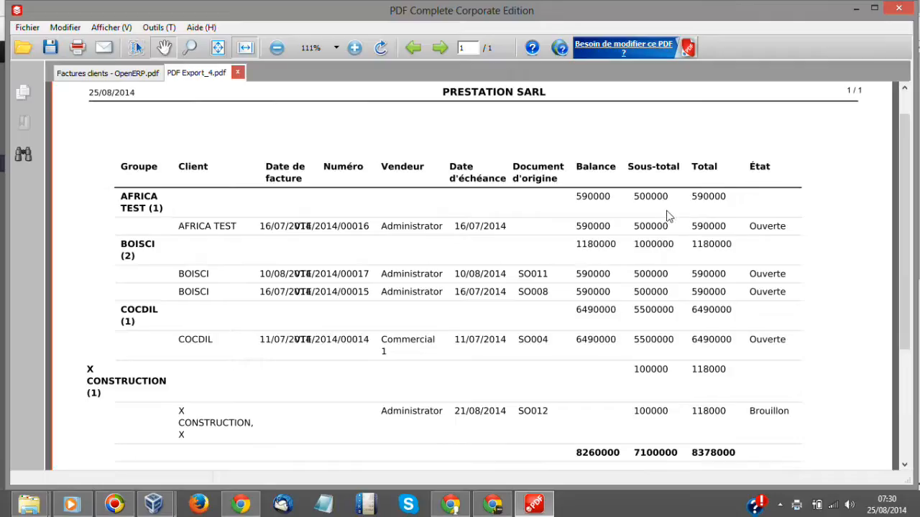
pyautogui.click(898, 8)
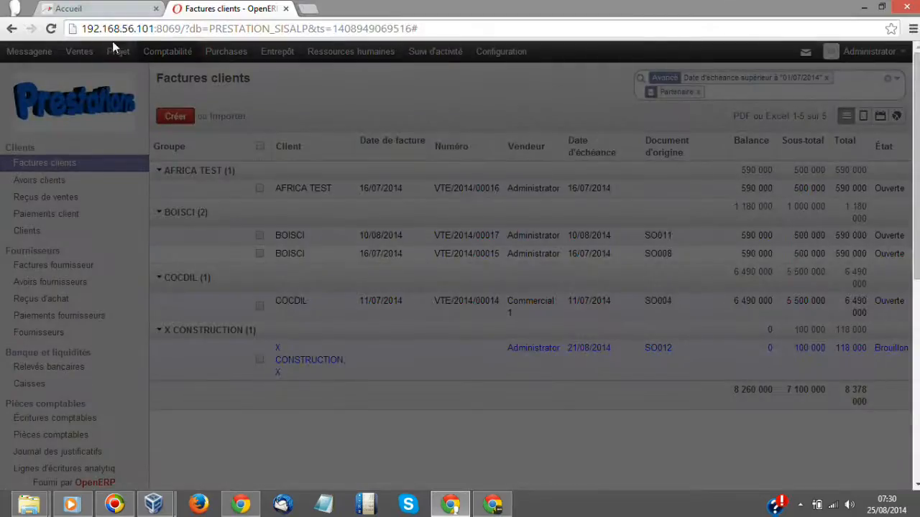
# - Reload the OpenERP page and reopen the unfiltered Factures clients list in Comptabilité
pyautogui.click(50, 29)
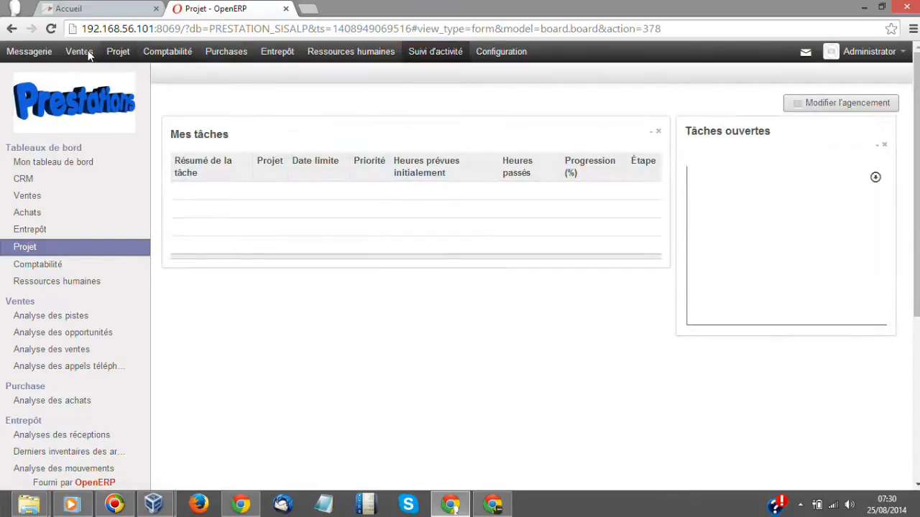
pyautogui.click(78, 52)
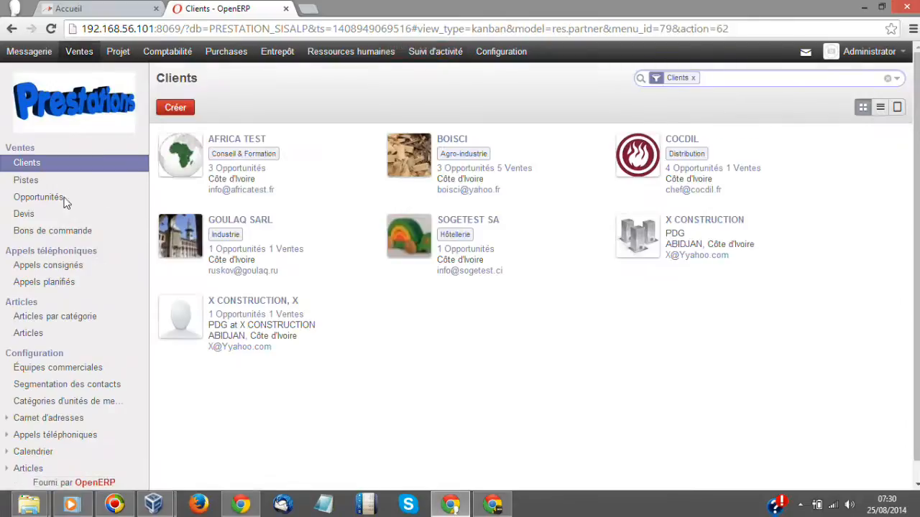
pyautogui.click(167, 52)
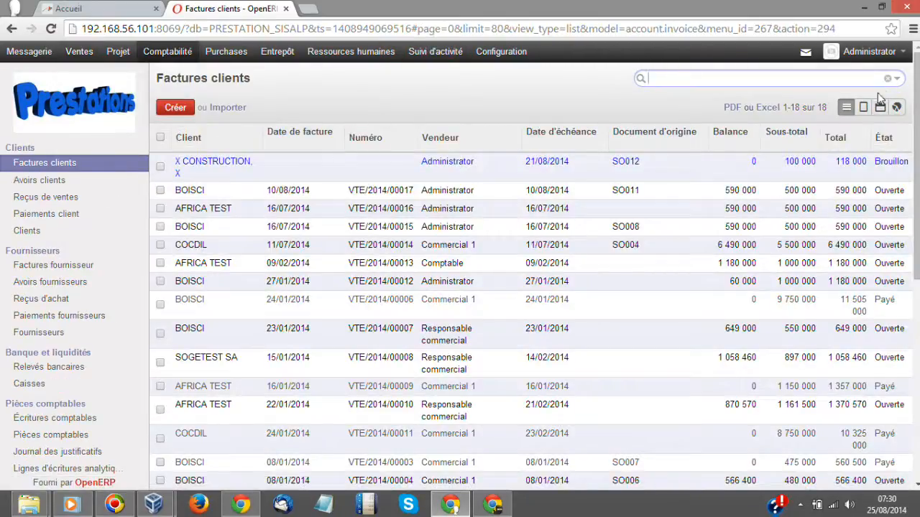
# - Export the full customer invoice list to Excel and open Export.xls full screen to look through its columns
pyautogui.click(770, 107)
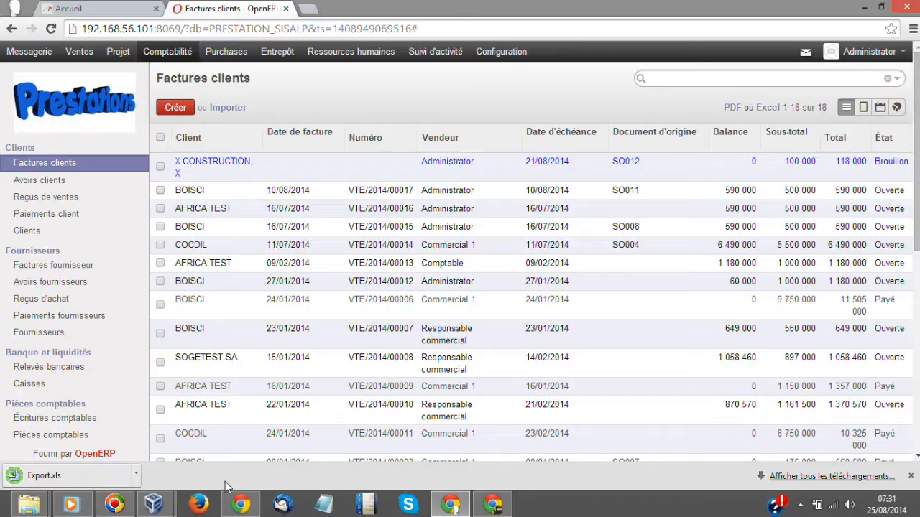
pyautogui.click(80, 477)
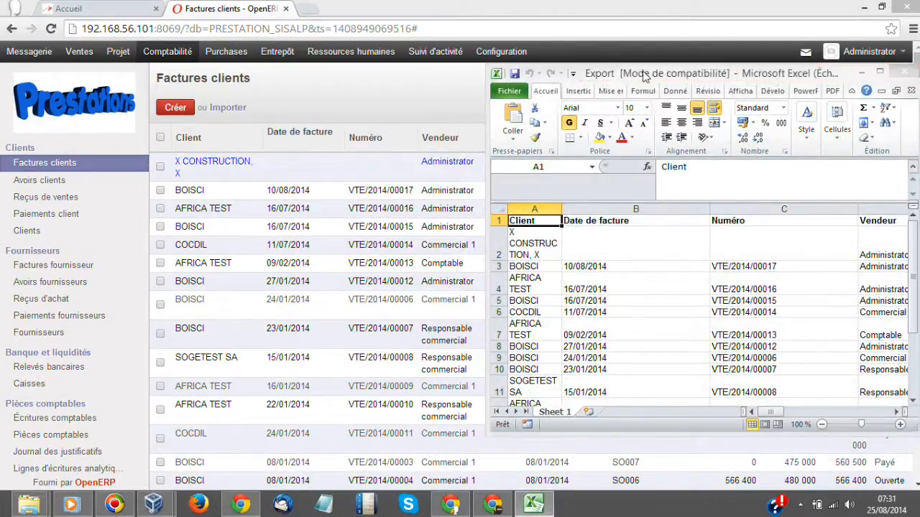
pyautogui.click(842, 388)
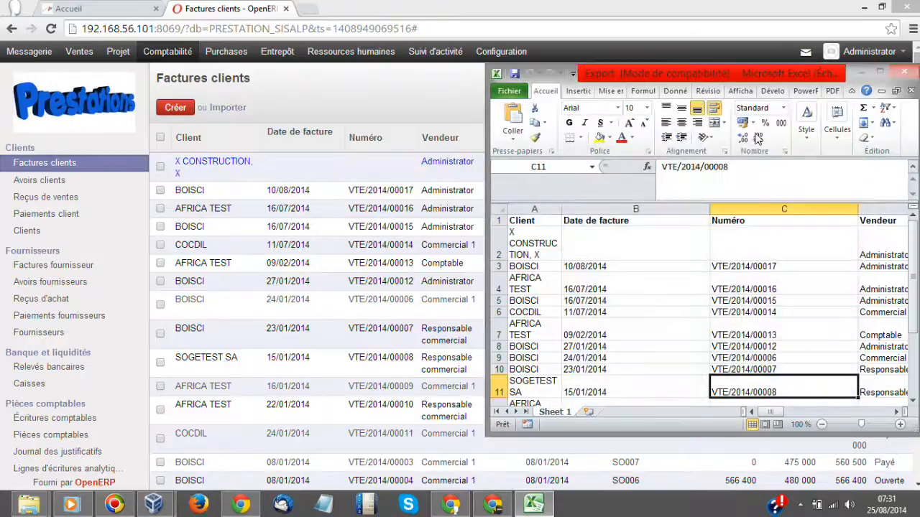
pyautogui.doubleClick(755, 73)
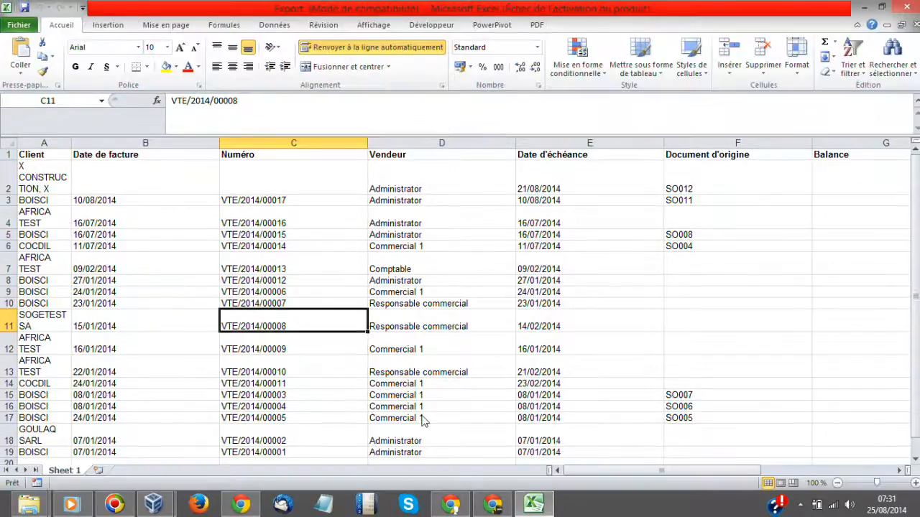
pyautogui.moveTo(622, 471); pyautogui.dragTo(713, 453)
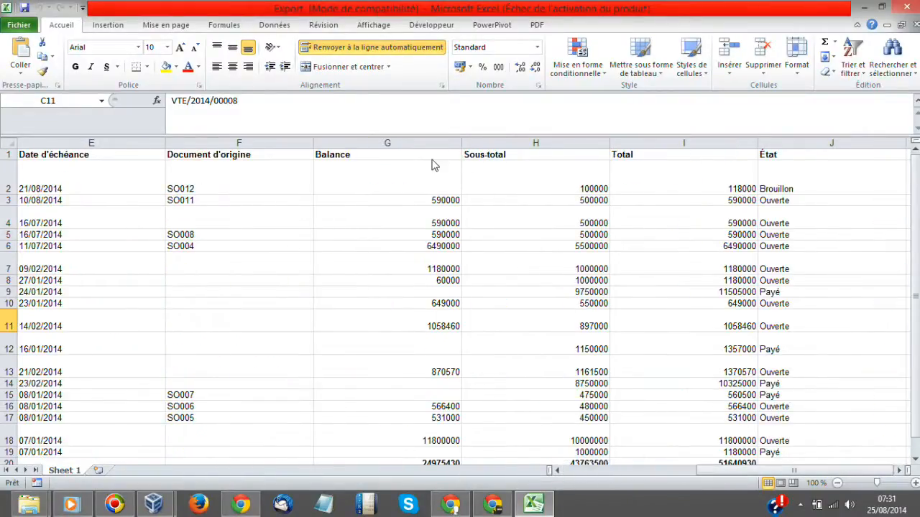
# - Format the Balance, Sous-total and Total columns as Nombre with a thousands separator and 0 decimals, and check the amounts
pyautogui.moveTo(431, 166); pyautogui.dragTo(639, 392)
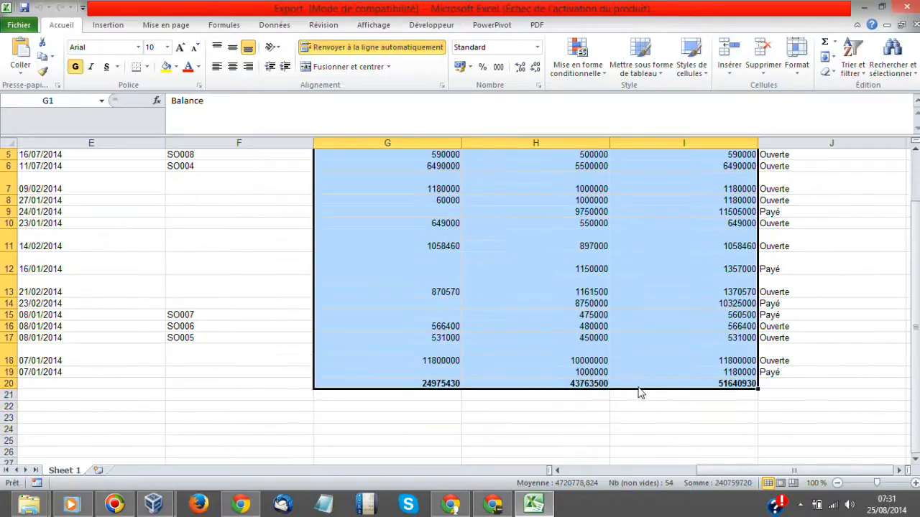
pyautogui.rightClick(456, 190)
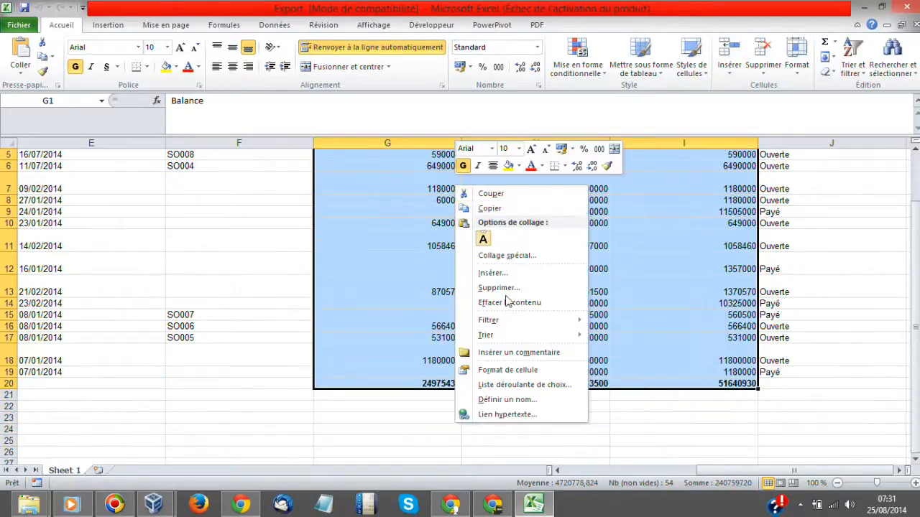
pyautogui.click(512, 370)
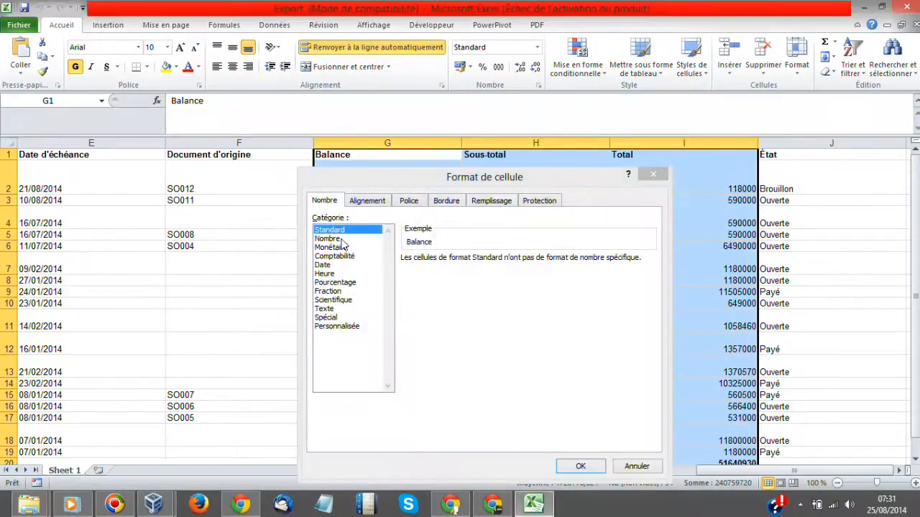
pyautogui.click(342, 239)
pyautogui.click(451, 277)
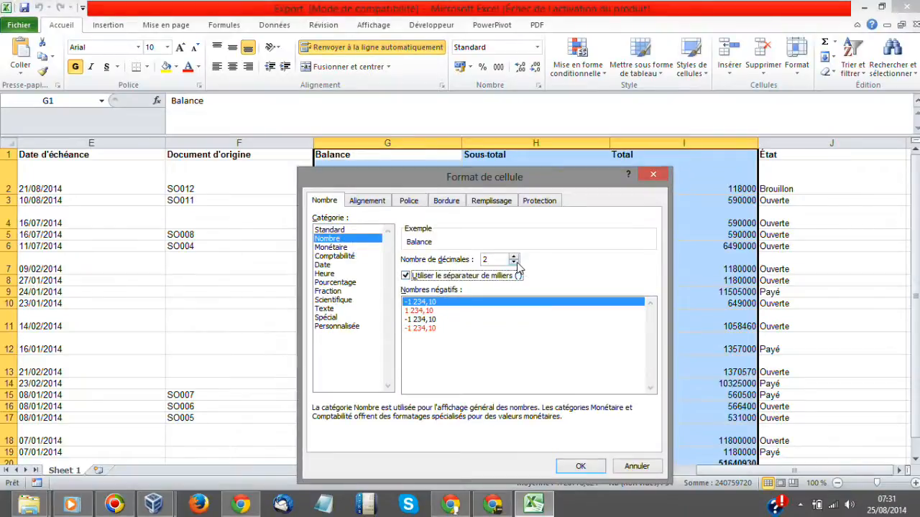
pyautogui.click(514, 263)
pyautogui.click(514, 263)
pyautogui.click(581, 467)
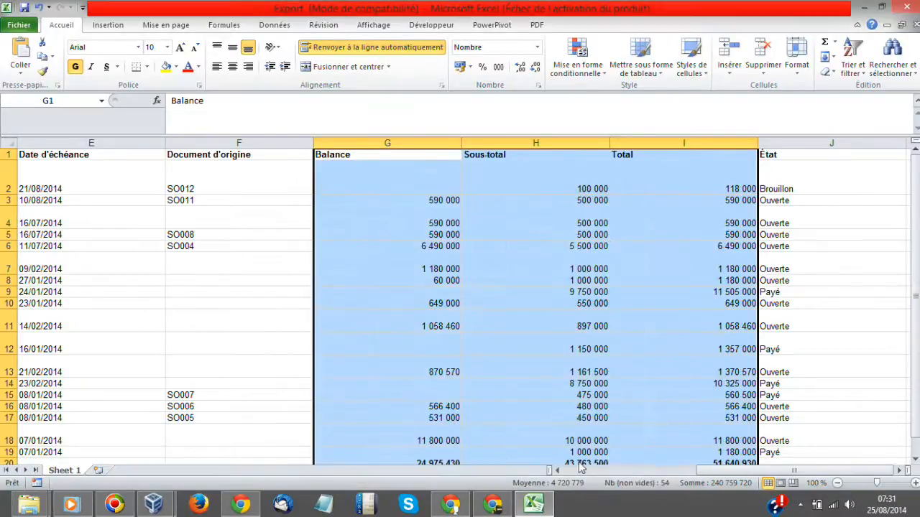
pyautogui.click(604, 237)
pyautogui.scroll(-3, 431, 210)
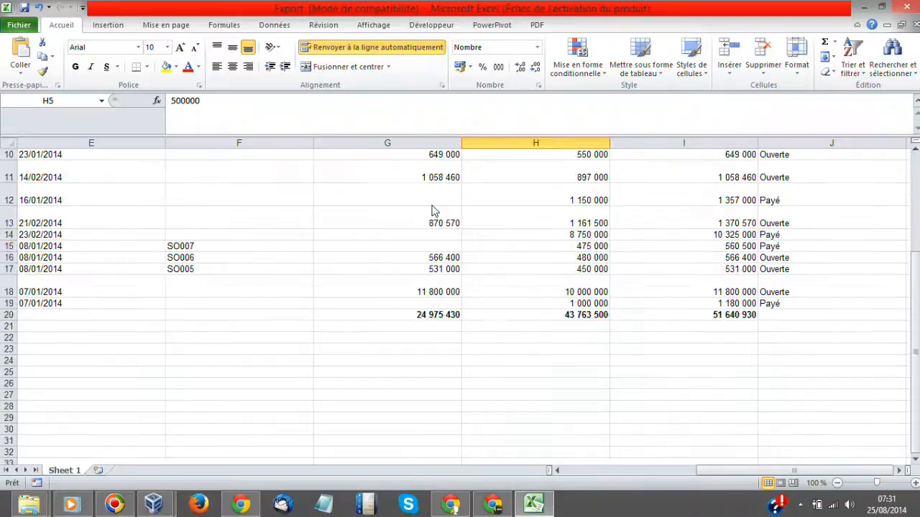
pyautogui.scroll(3, 432, 209)
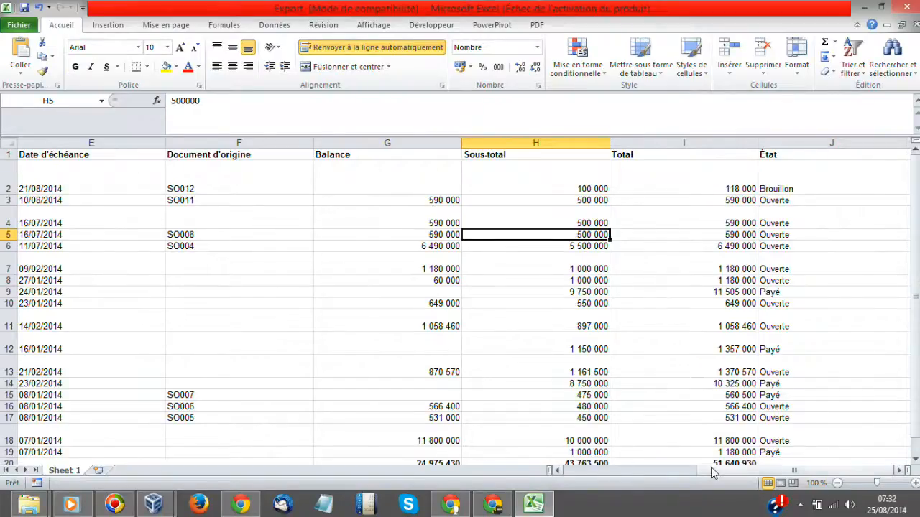
# - Widen the Client column so the names fit on one line, and tighten the heights of rows 1 to 19
pyautogui.moveTo(710, 469); pyautogui.dragTo(551, 470)
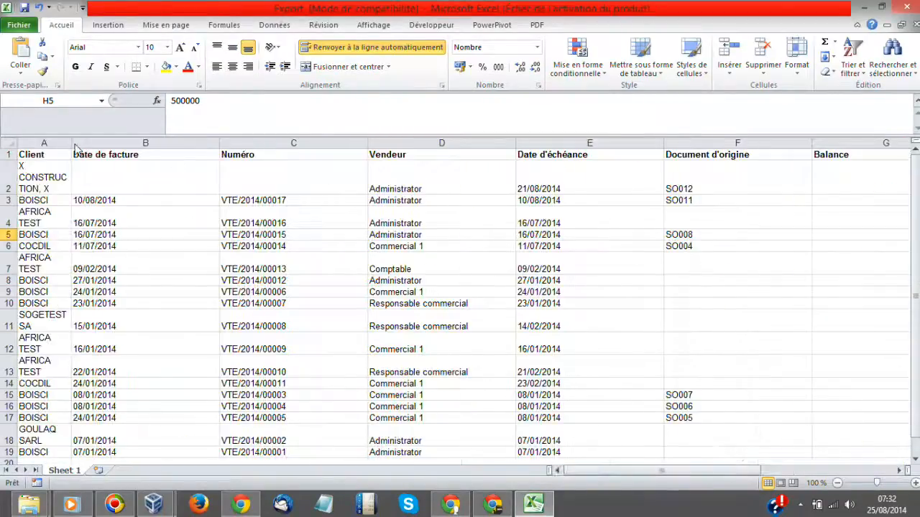
pyautogui.moveTo(74, 147); pyautogui.dragTo(188, 147)
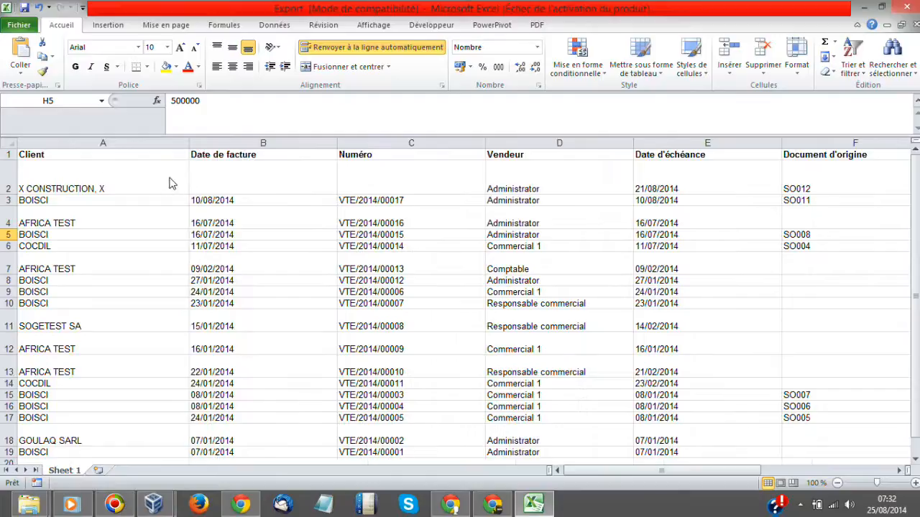
pyautogui.moveTo(8, 154); pyautogui.dragTo(11, 394)
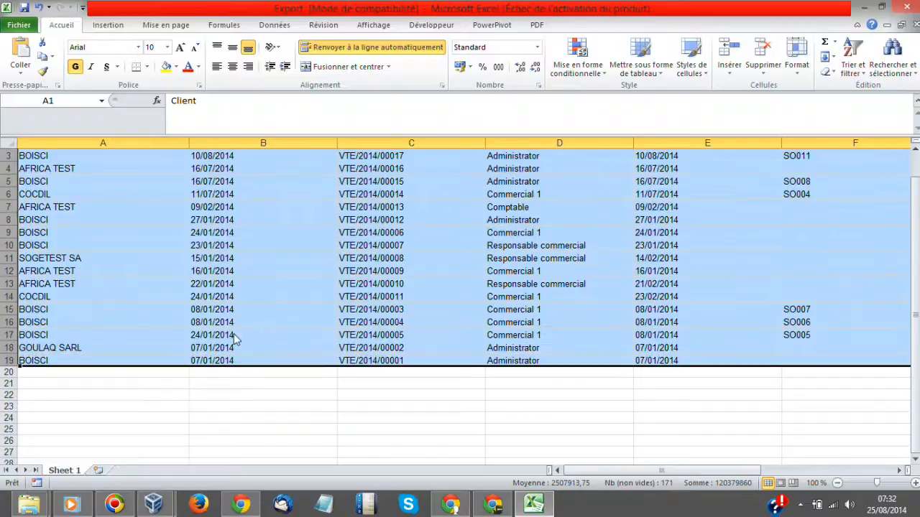
pyautogui.scroll(1, 329, 297)
pyautogui.click(263, 248)
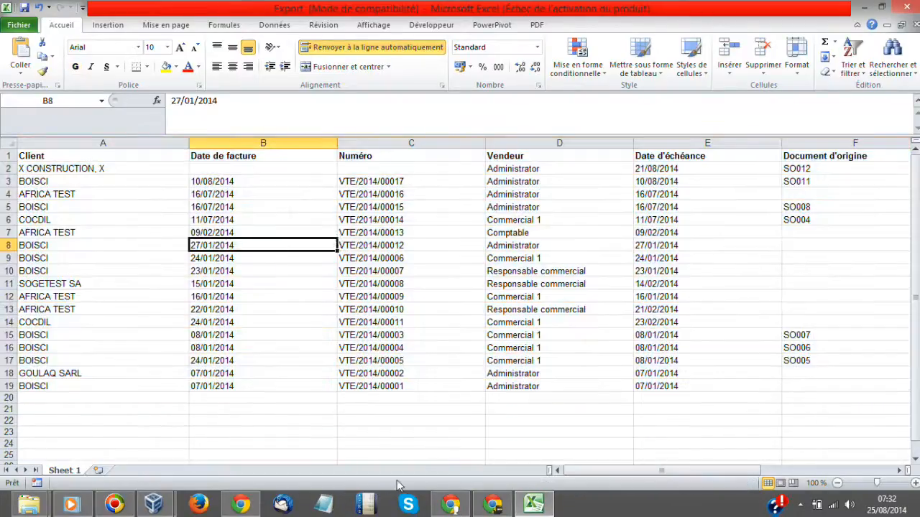
# - Switch back to OpenERP in Chrome and look through the Factures clients list down to its totals row
pyautogui.click(474, 505)
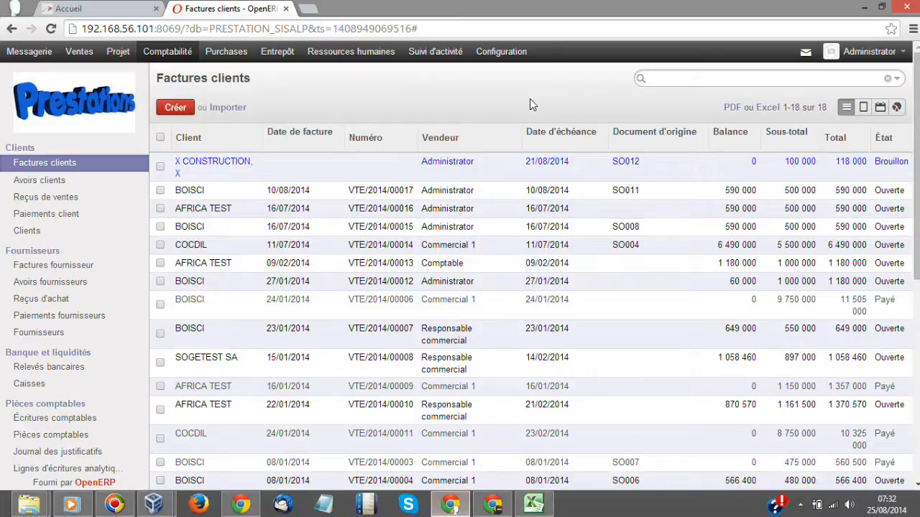
pyautogui.scroll(-2, 905, 179)
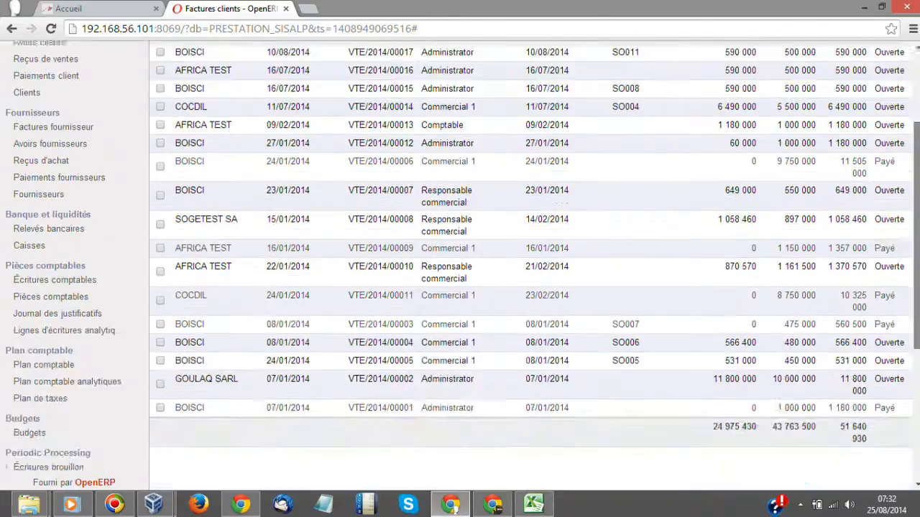
pyautogui.scroll(-3, 532, 259)
pyautogui.scroll(5, 532, 259)
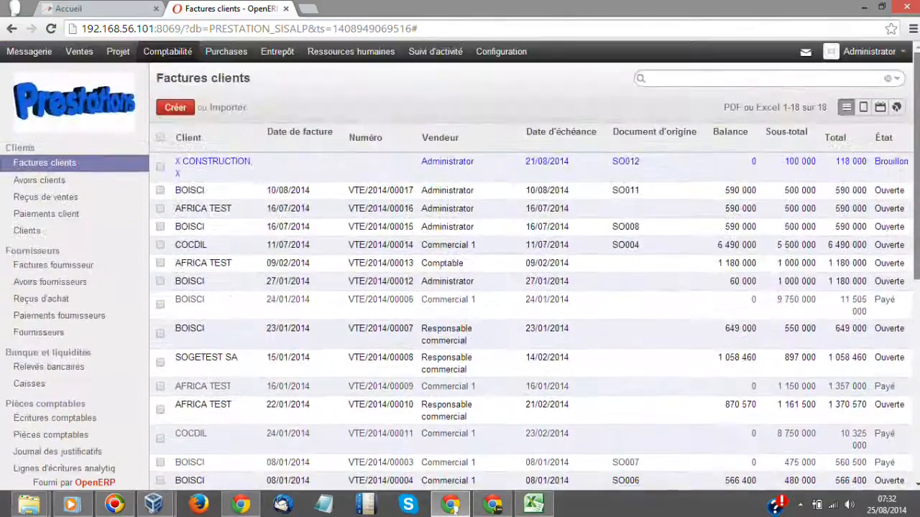
# - Open Mon tableau de bord in Suivi d'activité and review its panels from Vendeur/Opportunité down to Vente/Ccial
pyautogui.click(435, 51)
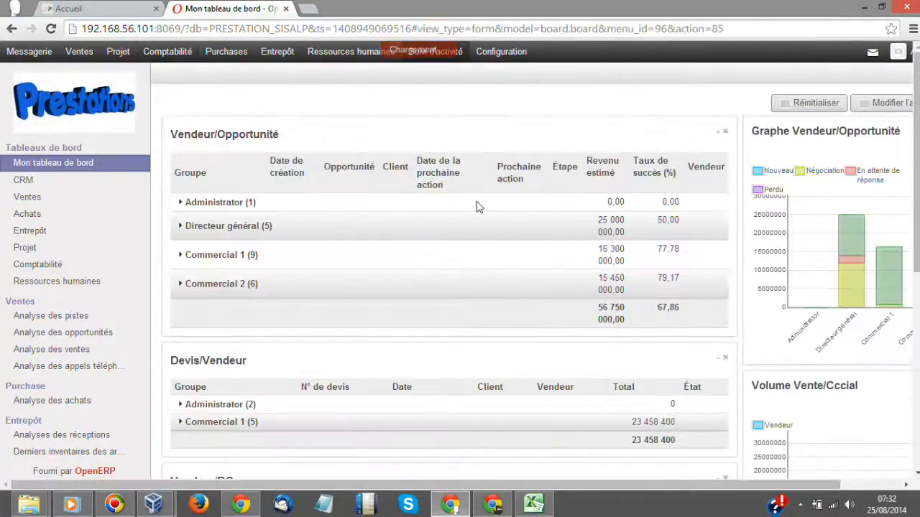
pyautogui.scroll(-4, 678, 254)
pyautogui.scroll(5, 679, 261)
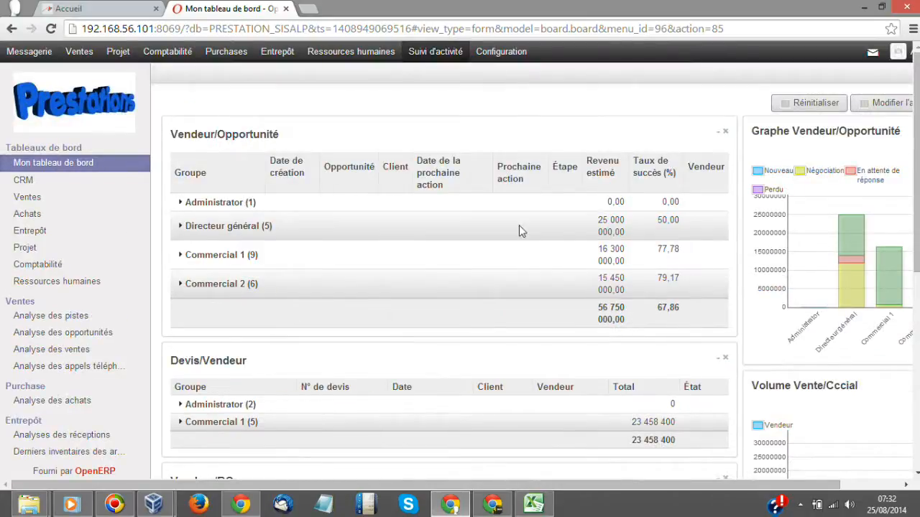
pyautogui.scroll(-5, 616, 261)
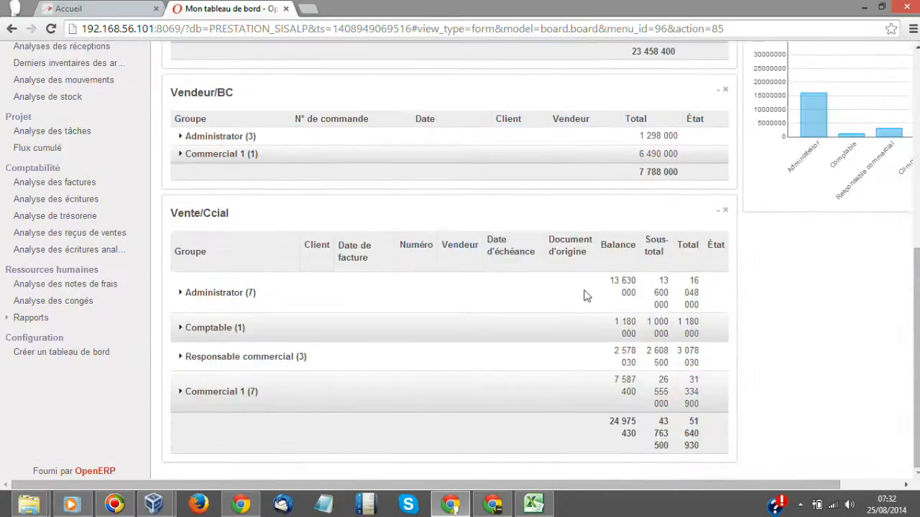
pyautogui.scroll(5, 366, 271)
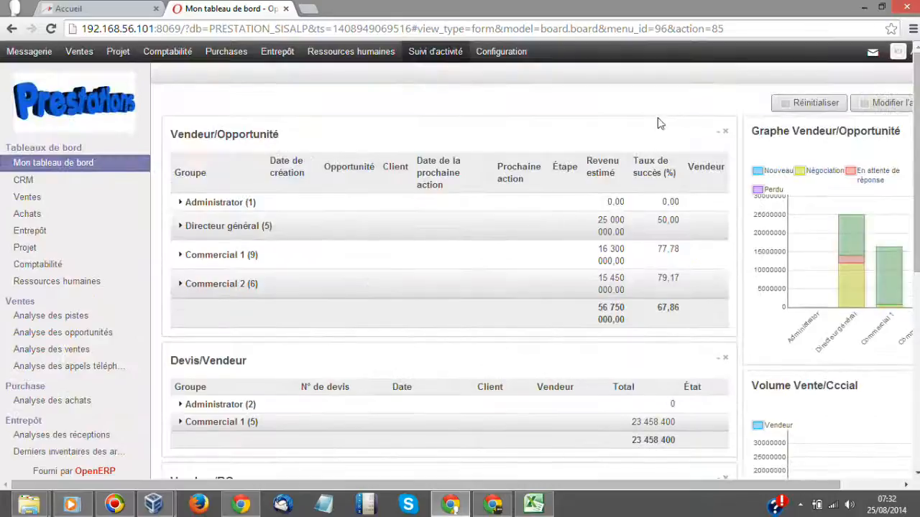